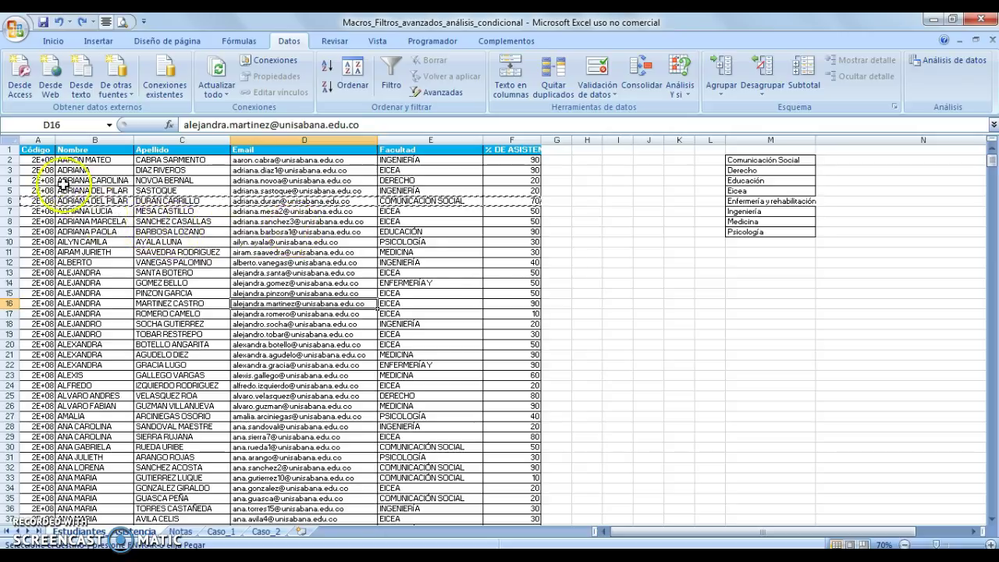
Autofit the width of the Código column so the full student codes fit.
click(11, 150)
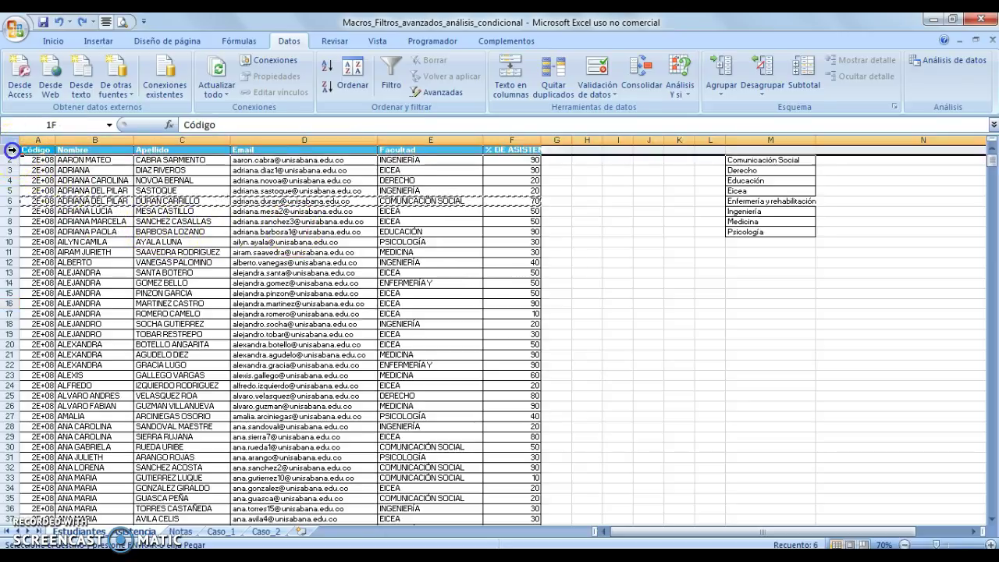
double_click(55, 140)
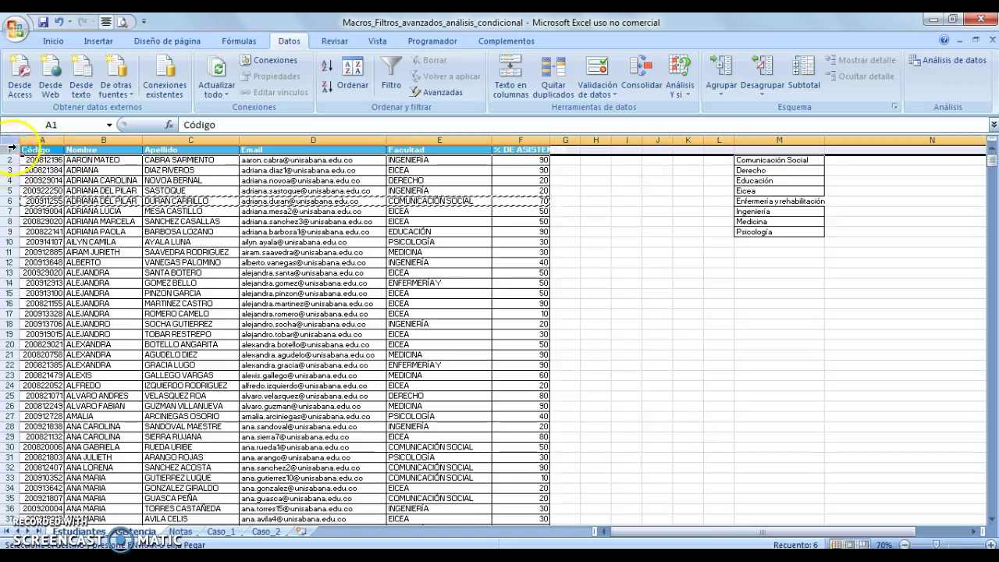
drag(11, 147, 11, 193)
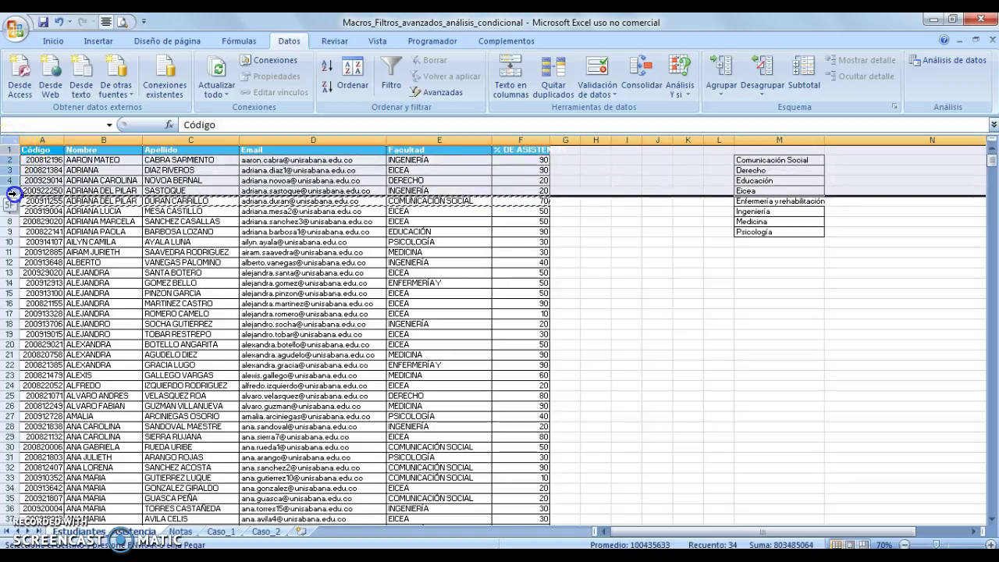
right_click(12, 194)
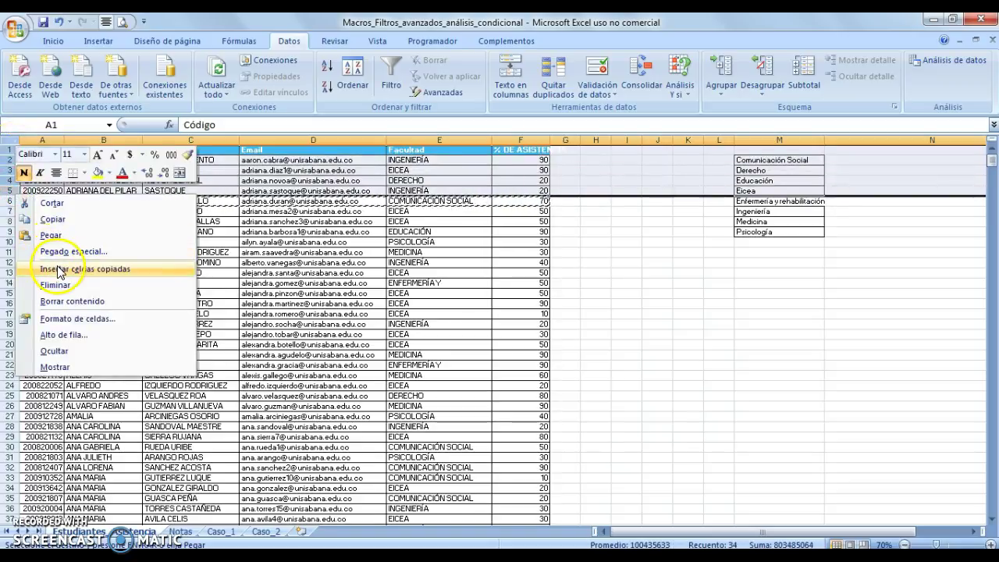
click(359, 259)
Insert four blank rows above the student table's header row.
drag(11, 149, 9, 185)
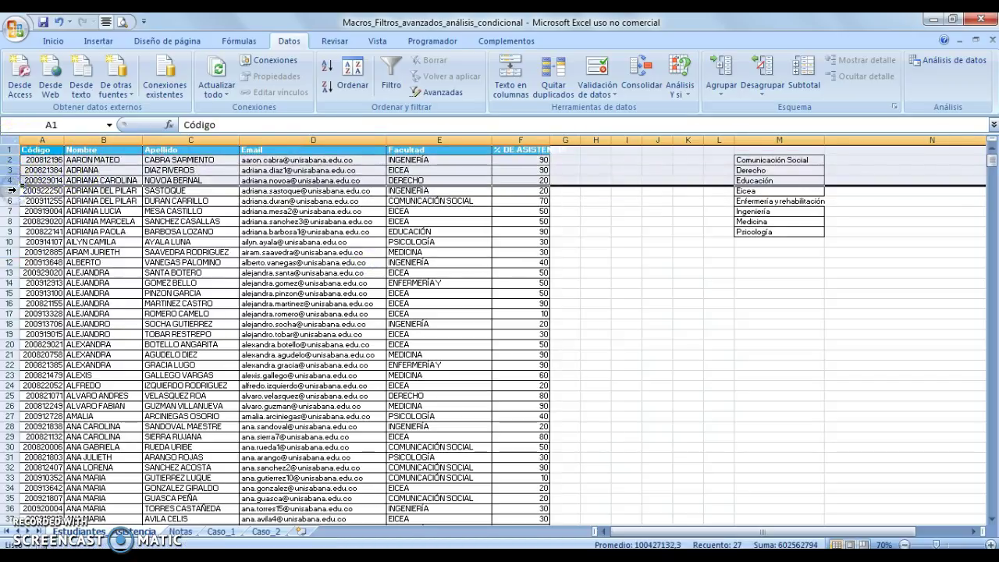
right_click(11, 181)
click(75, 250)
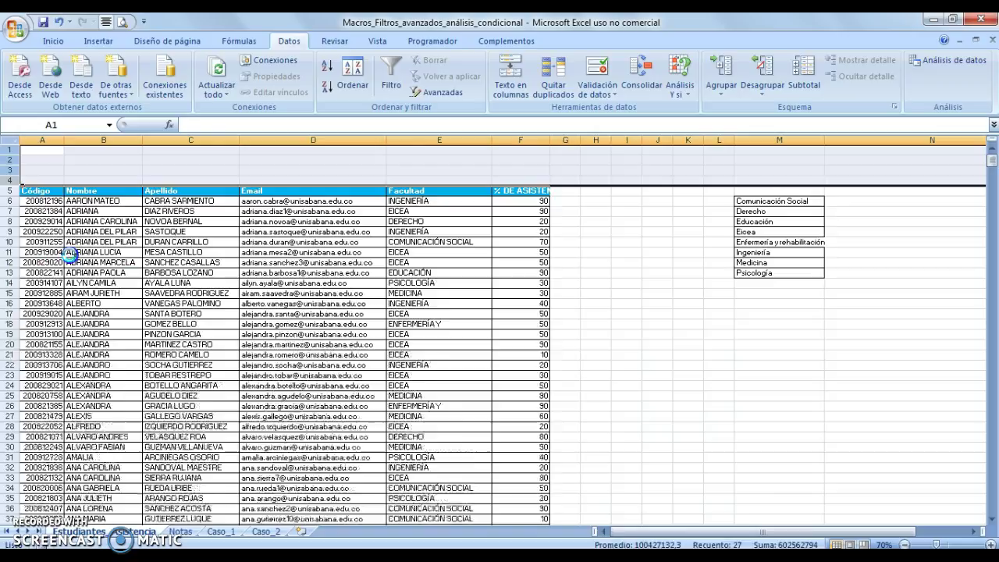
Copy the table header cells A5:F5 and paste them into row 1 starting at A1.
click(48, 191)
drag(48, 191, 451, 195)
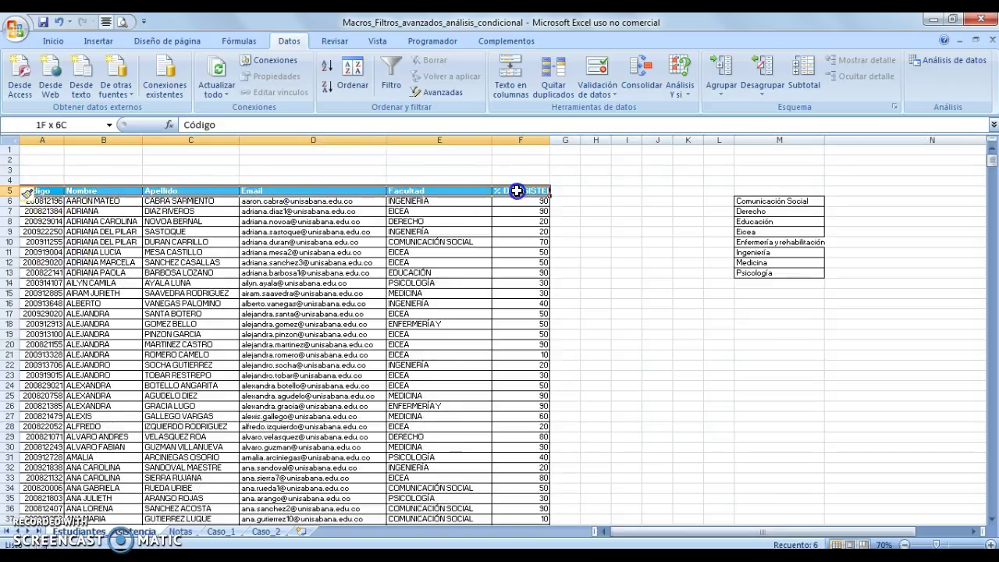
key(ctrl+c)
click(42, 151)
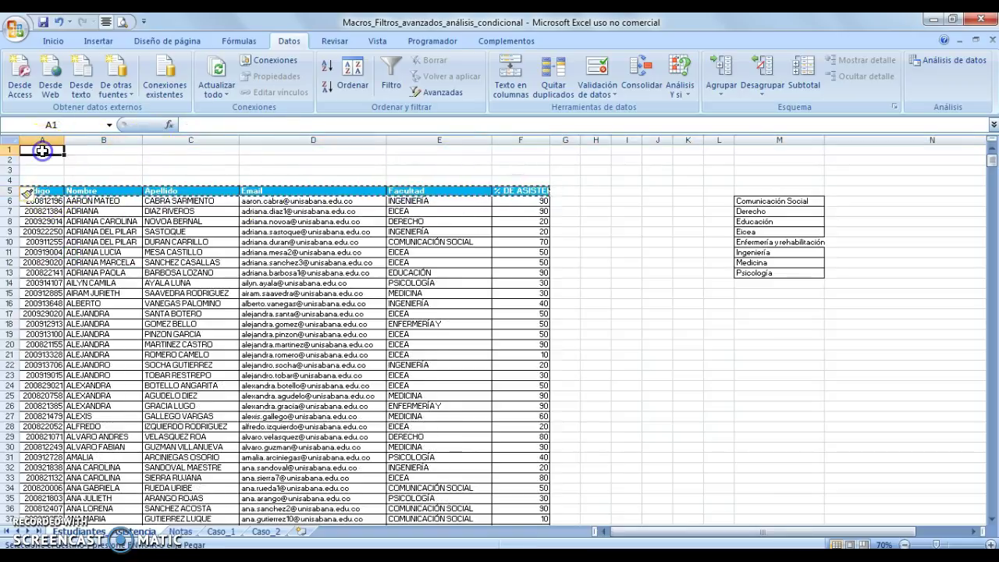
key(ctrl+v)
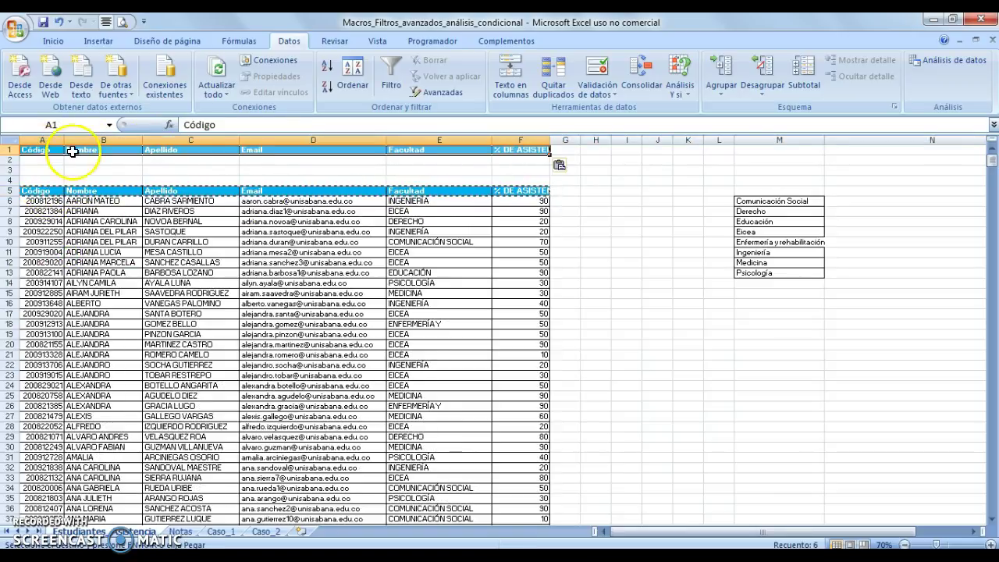
Add list data validation to cell E2 under Facultad with source =$M$6:$M$13, and check its drop-down choices.
click(406, 160)
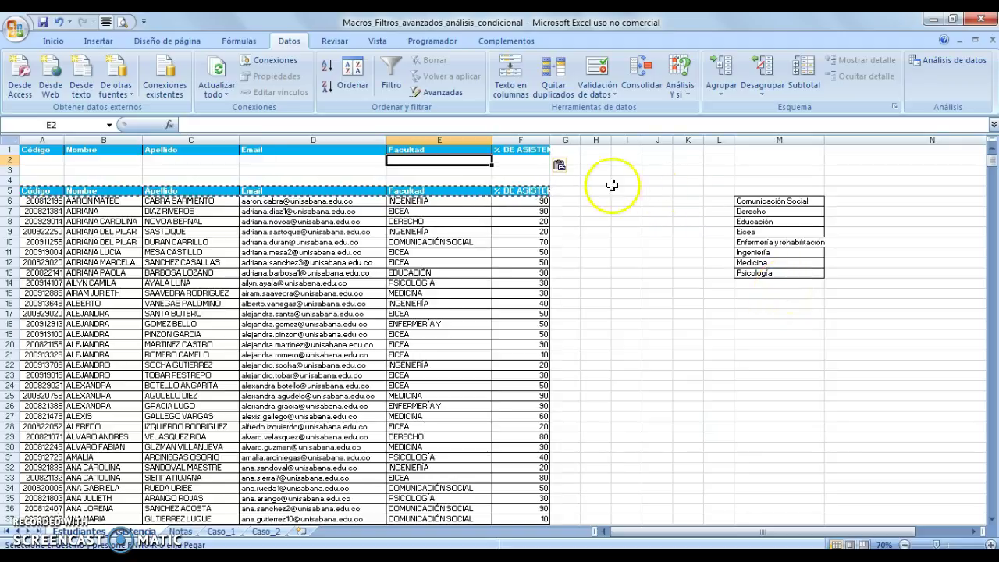
click(601, 93)
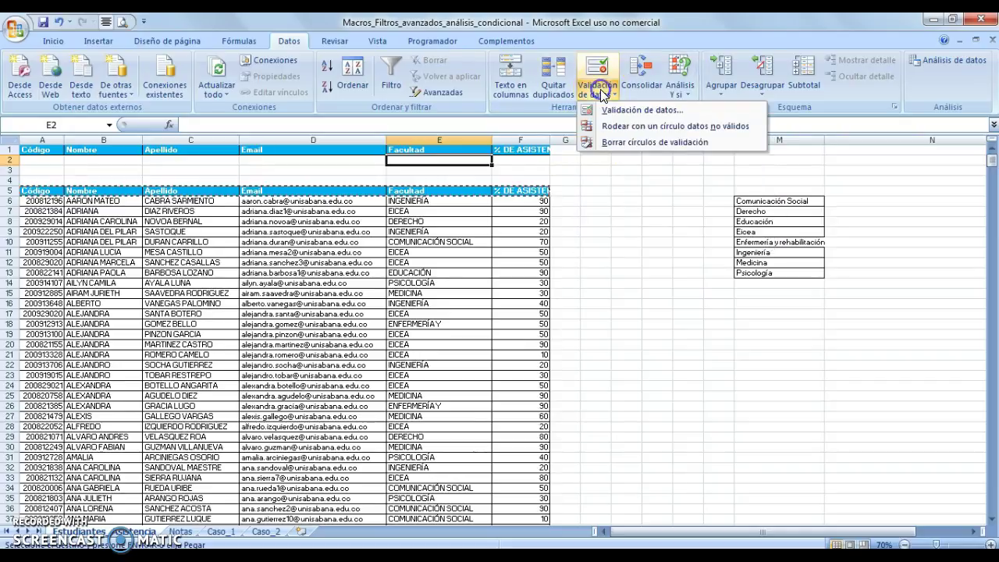
click(607, 108)
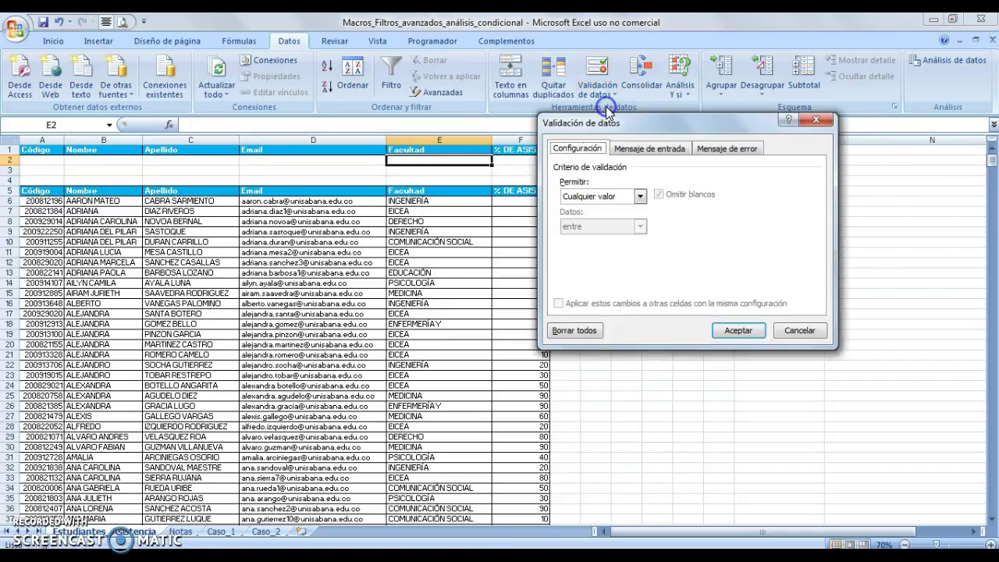
click(639, 196)
click(616, 234)
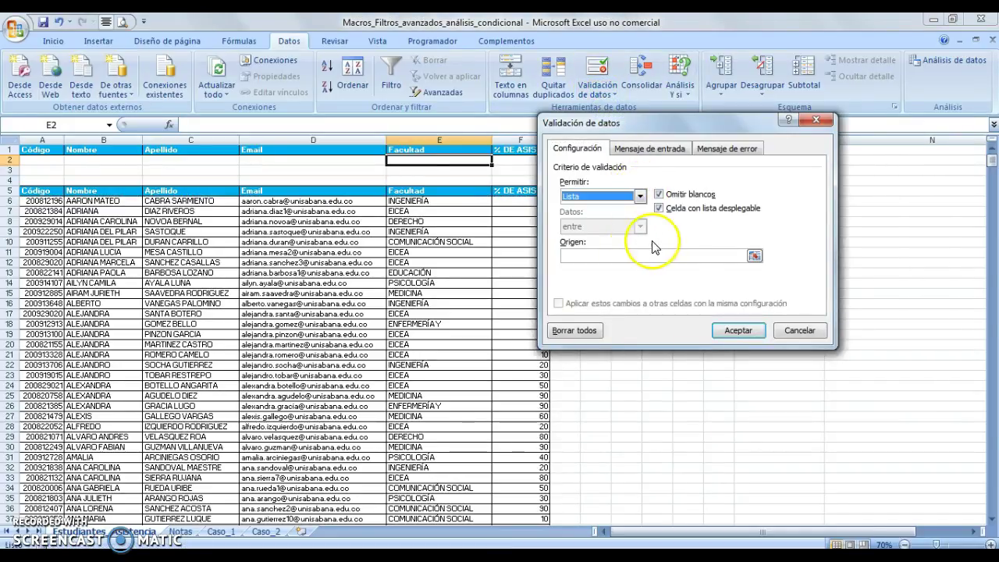
click(754, 255)
drag(758, 201, 765, 274)
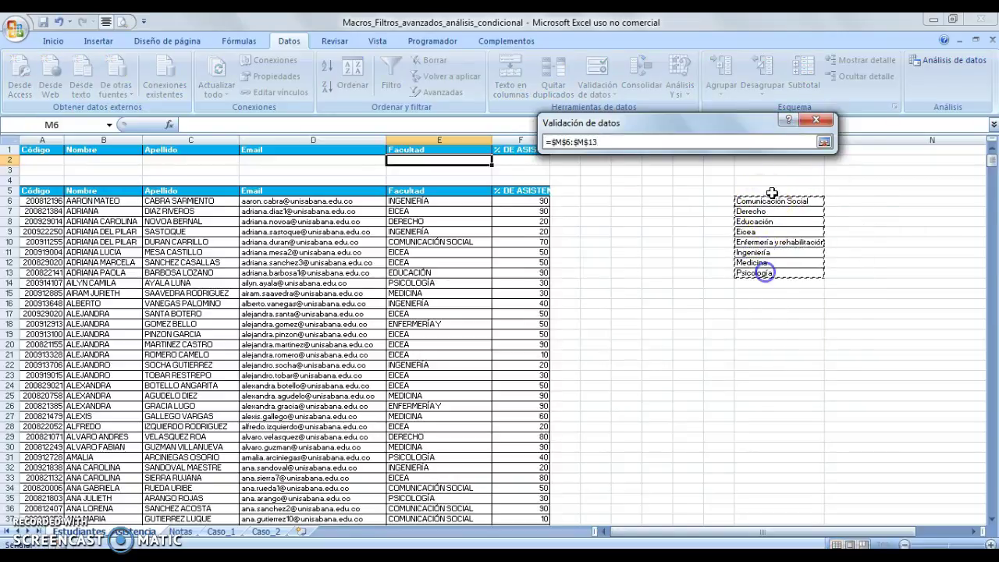
click(824, 141)
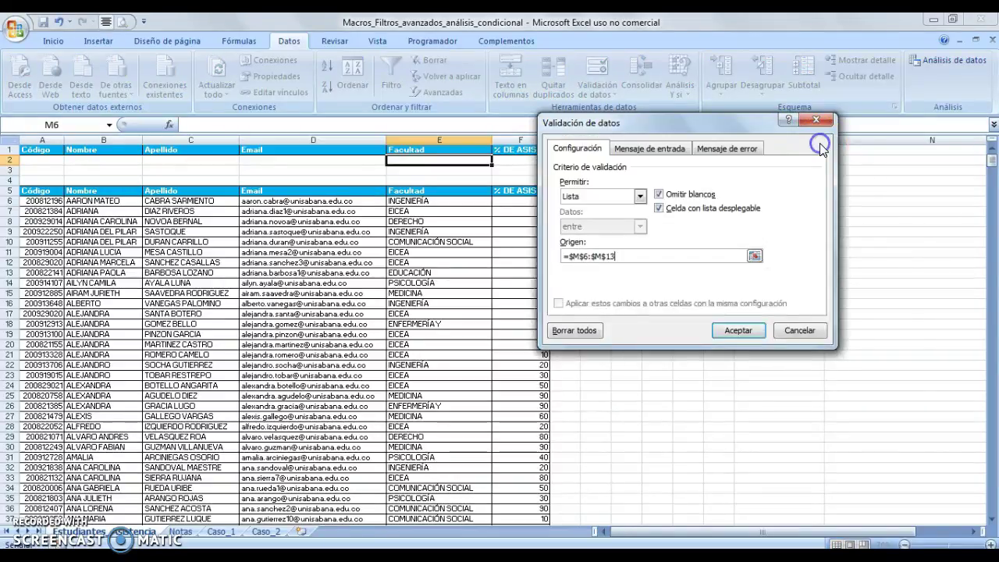
click(737, 331)
click(498, 162)
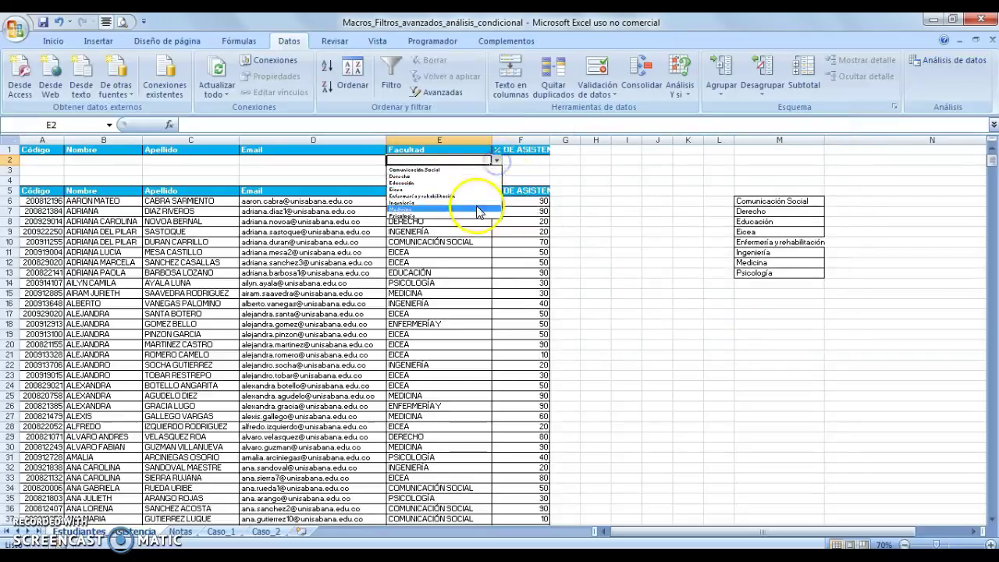
click(578, 179)
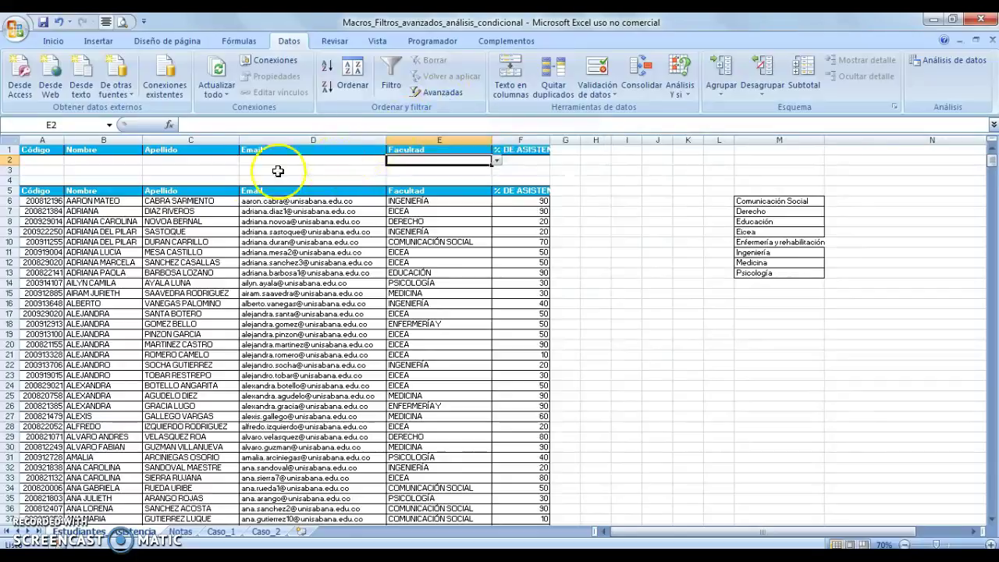
Fill in the row 2 criteria: a surname under Apellido, >50 for the attendance percentage, and Eicea under Facultad.
click(199, 160)
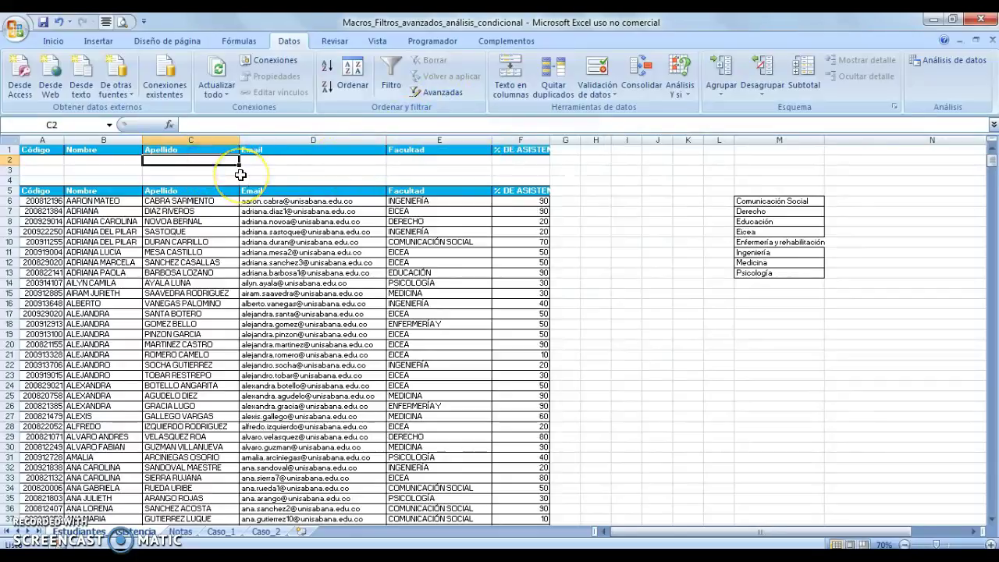
text(Diaz)
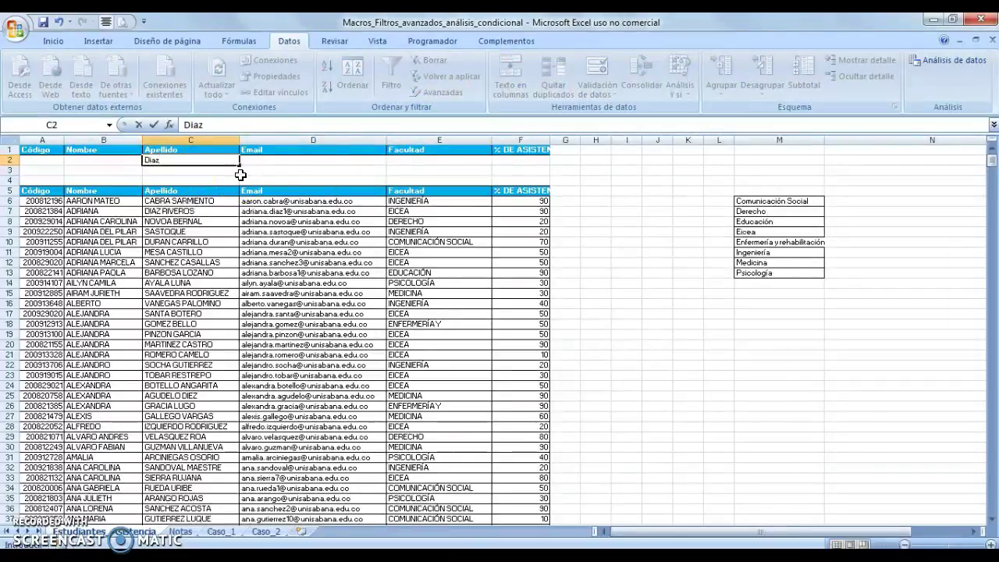
click(509, 159)
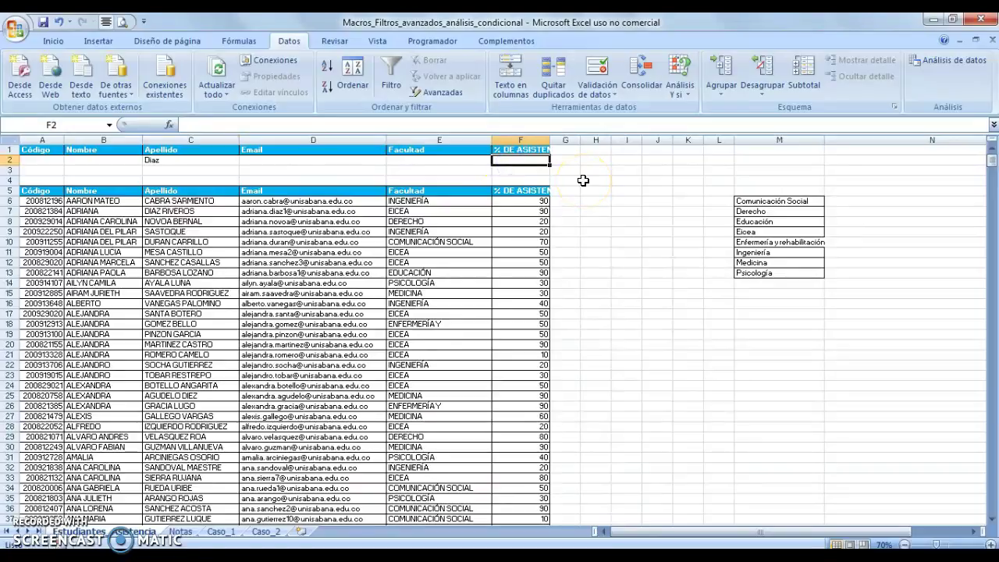
text(>50)
click(468, 159)
click(498, 161)
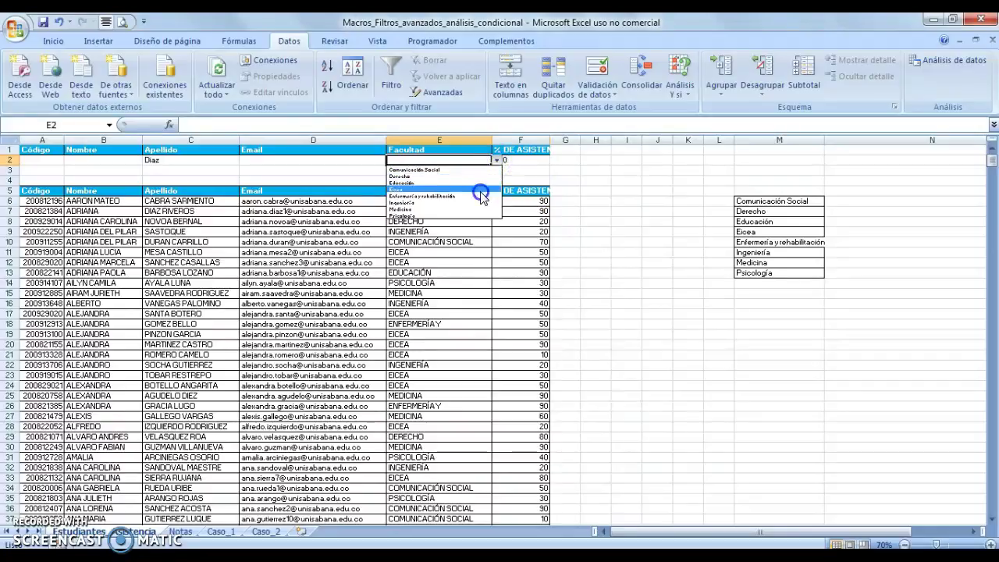
click(481, 194)
Apply an advanced filter in place to list range A5:F995 with criteria range A1:F2, keeping unique records only.
click(442, 92)
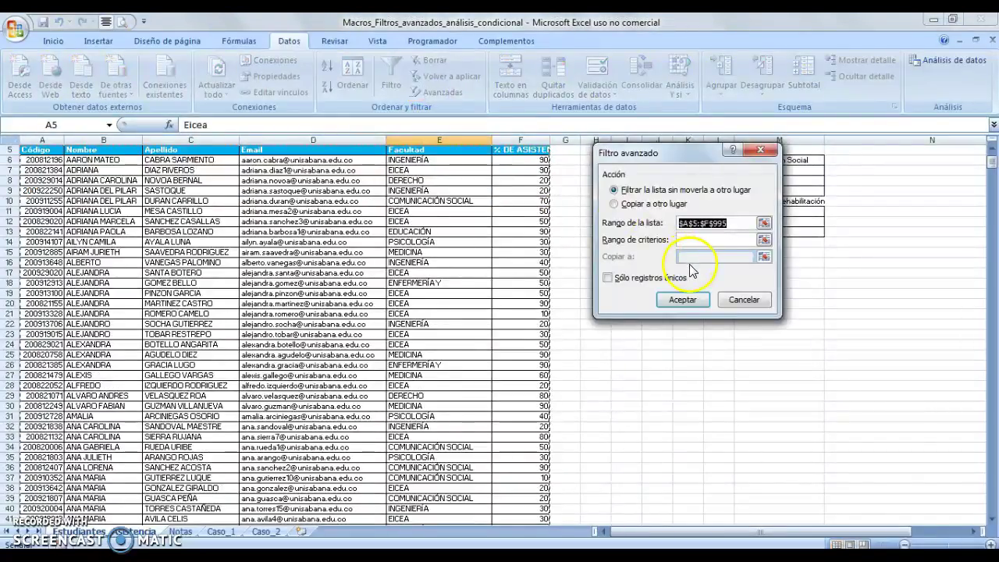
click(35, 149)
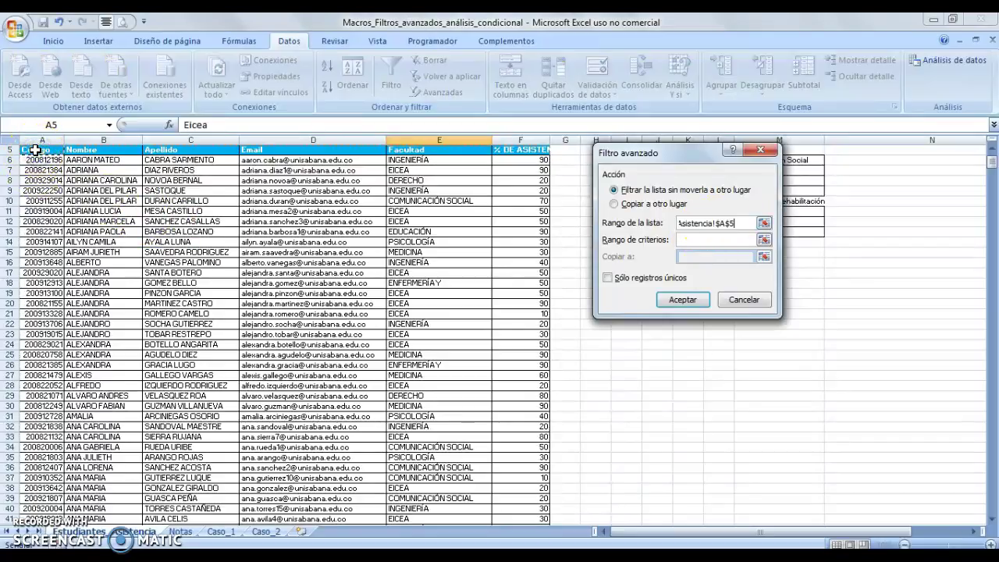
key(ctrl+shift+Down)
key(ctrl+shift+Right)
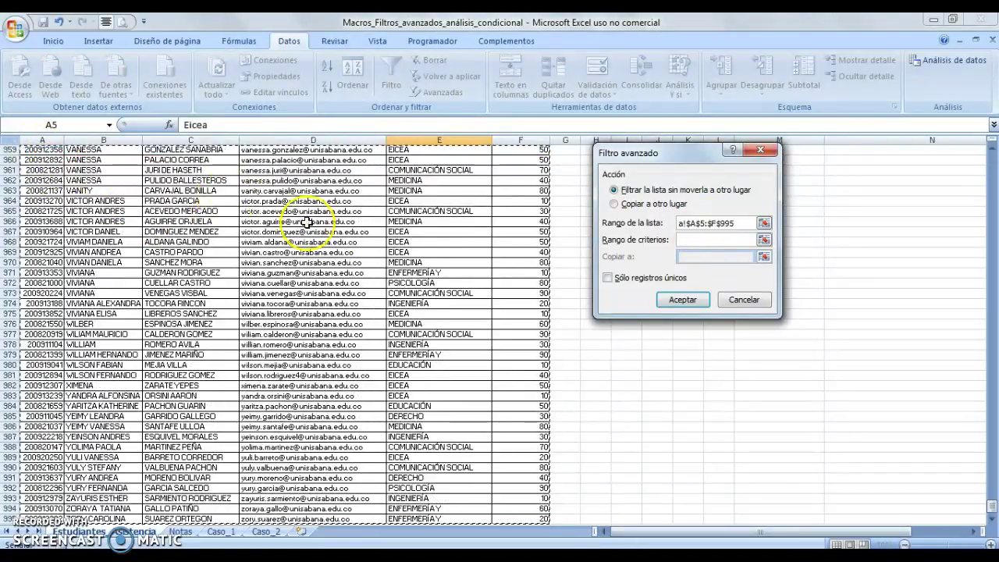
click(764, 239)
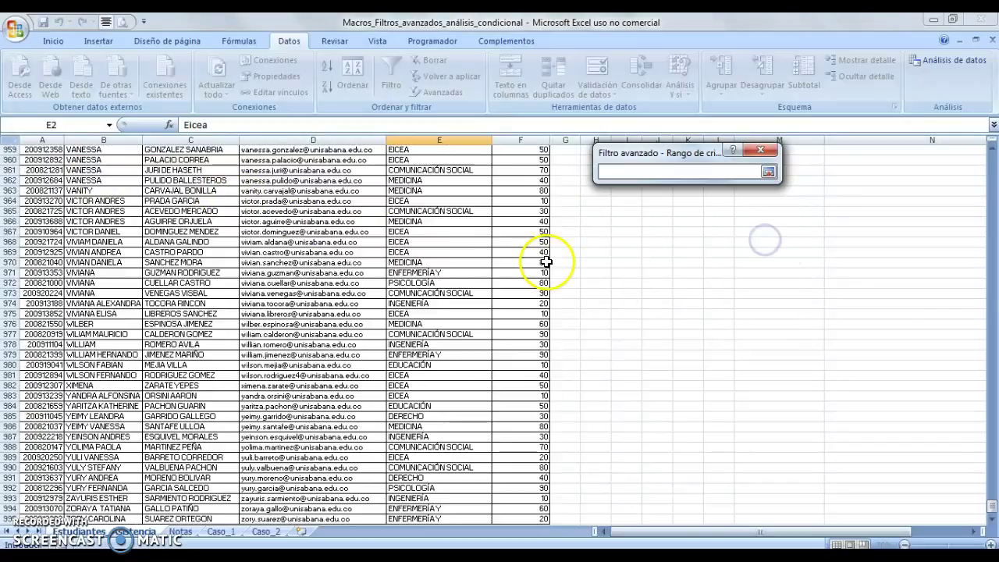
drag(988, 504, 955, 150)
drag(35, 150, 529, 164)
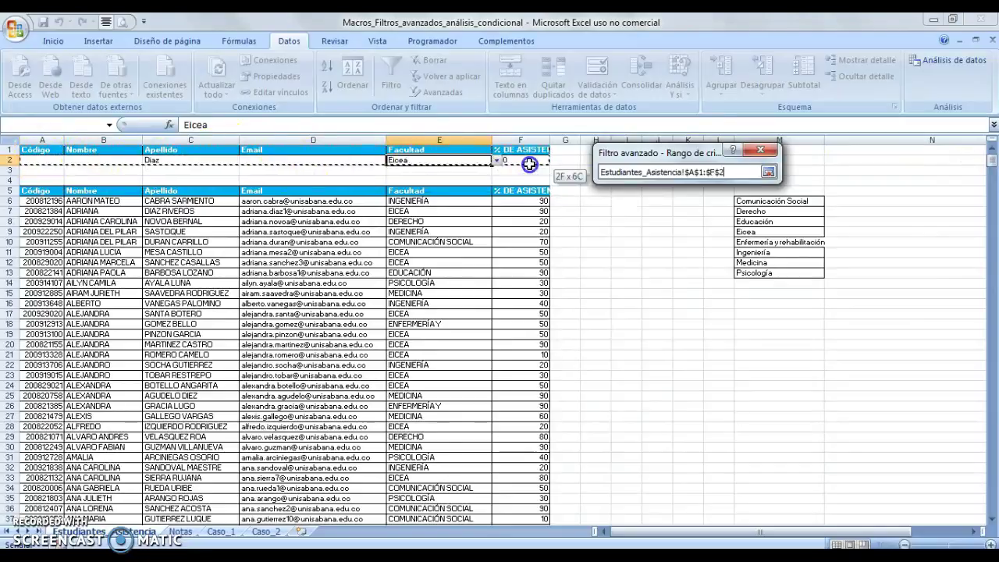
click(768, 172)
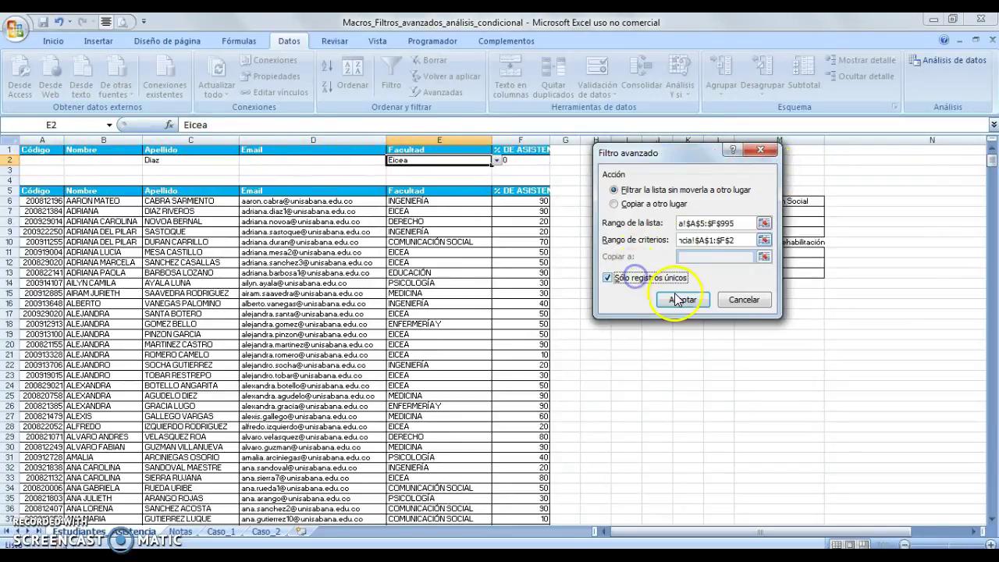
click(681, 299)
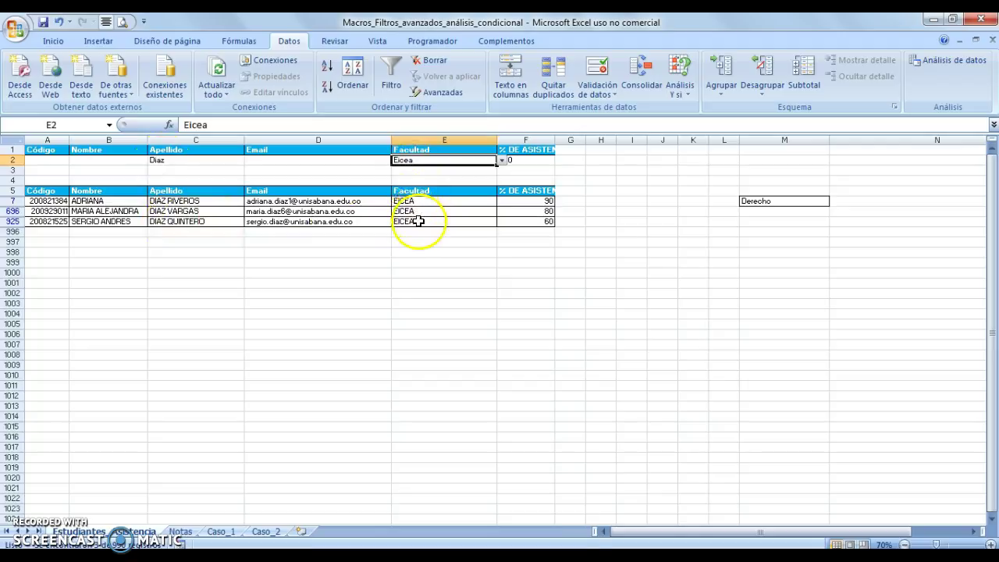
Remove the filter to show all students again and delete the criteria in B2:F2.
click(591, 170)
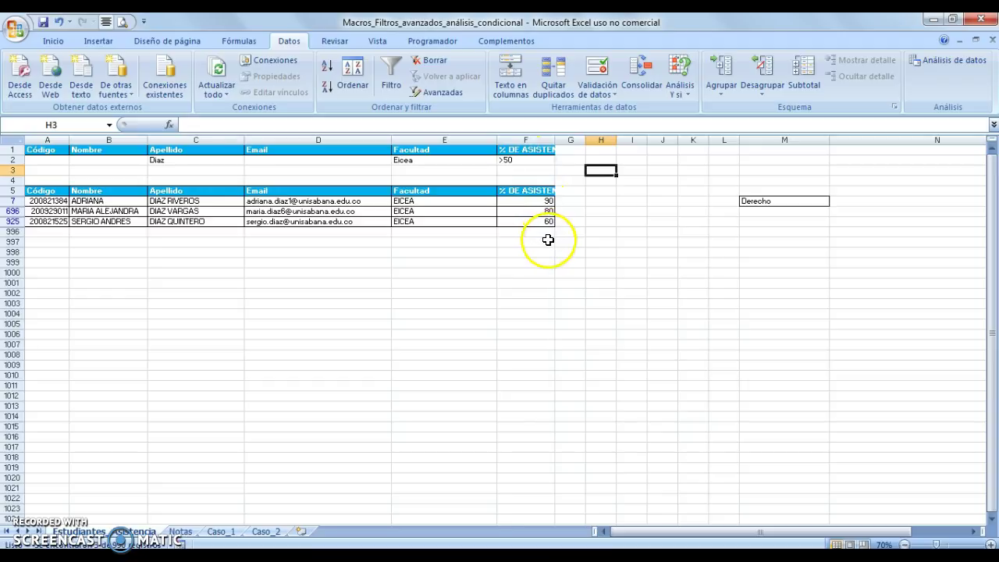
key(alt+a)
key(c)
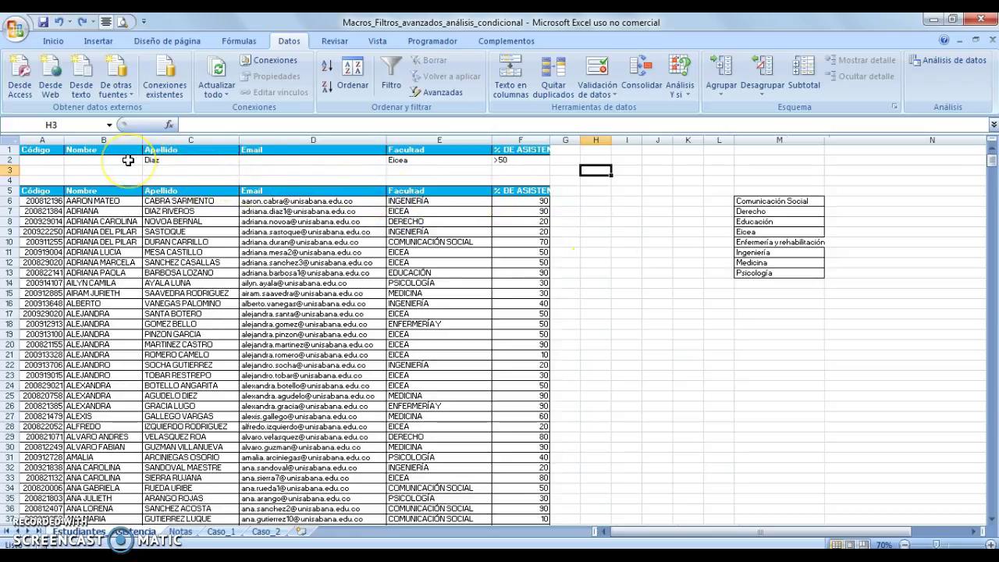
drag(127, 160, 500, 158)
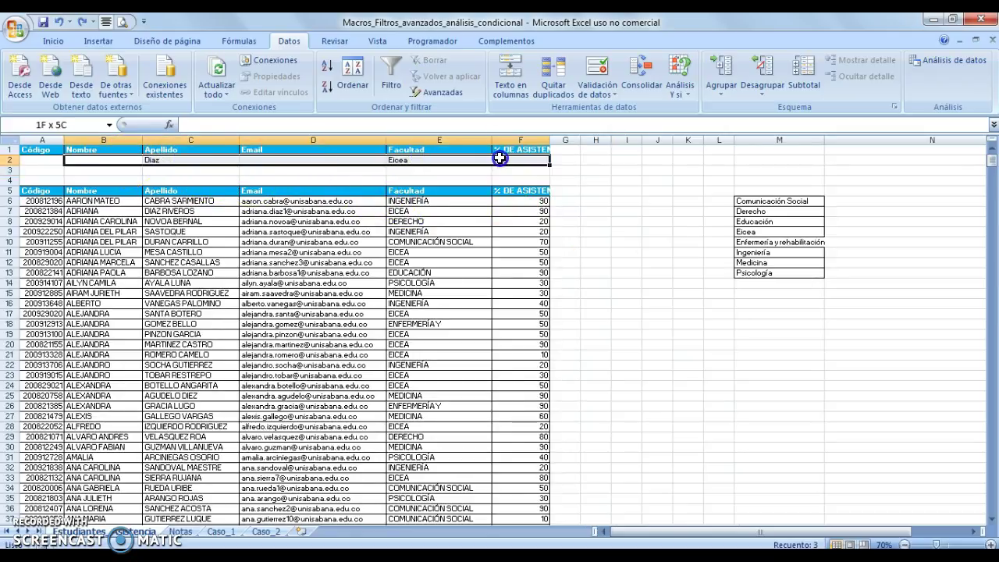
key(Delete)
click(657, 222)
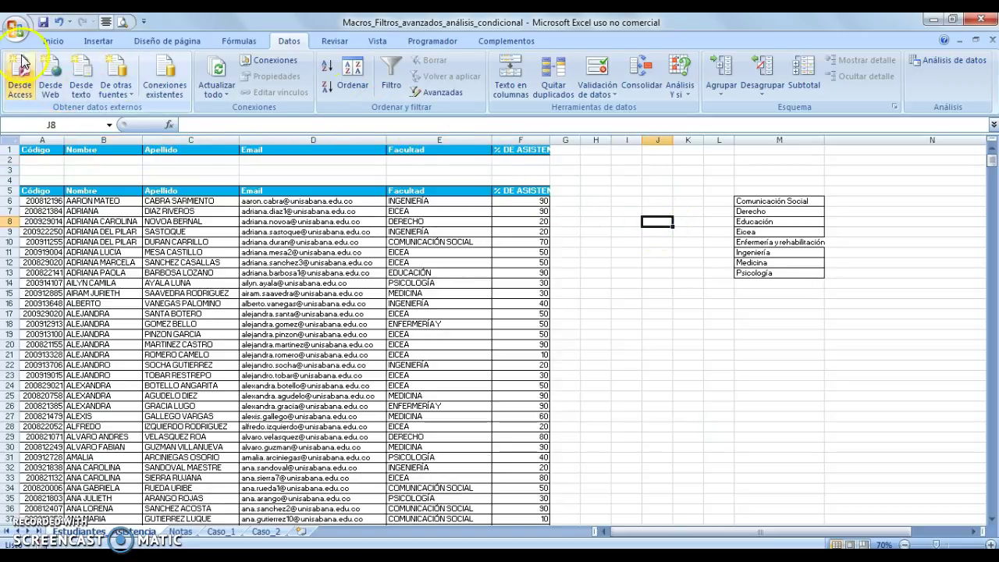
Review the Excel options for customization, add-ins and advanced settings without changing anything.
click(16, 37)
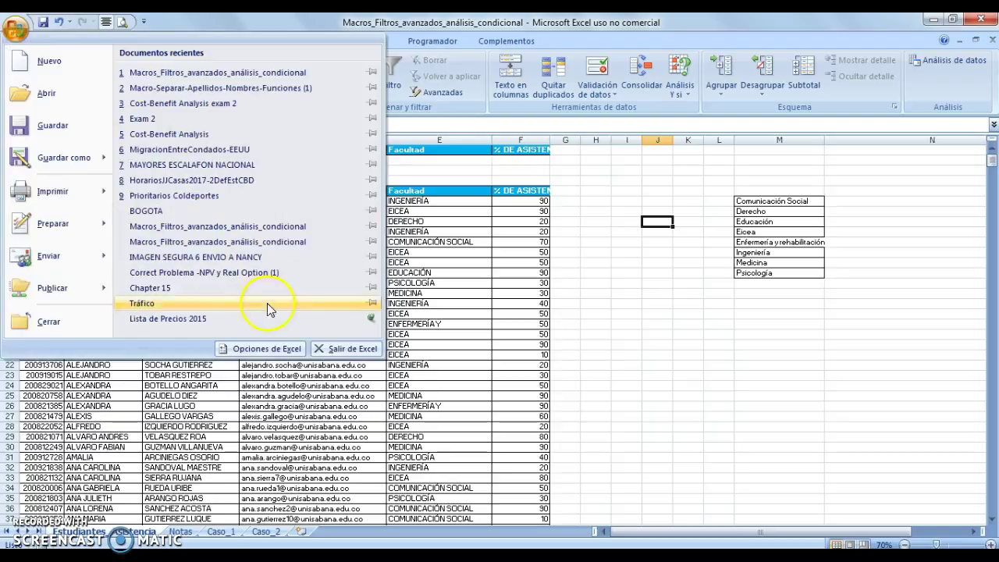
click(264, 349)
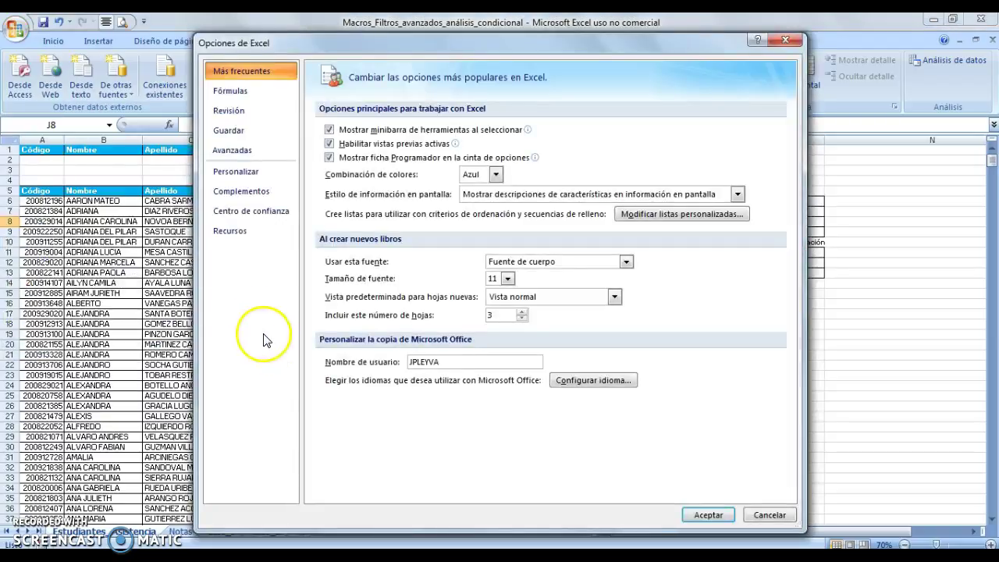
click(246, 177)
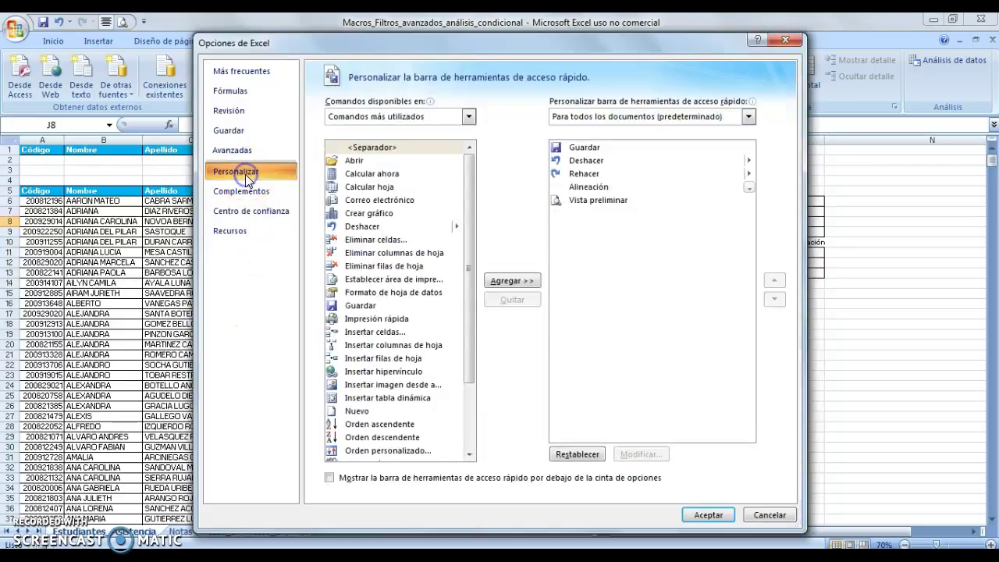
click(246, 193)
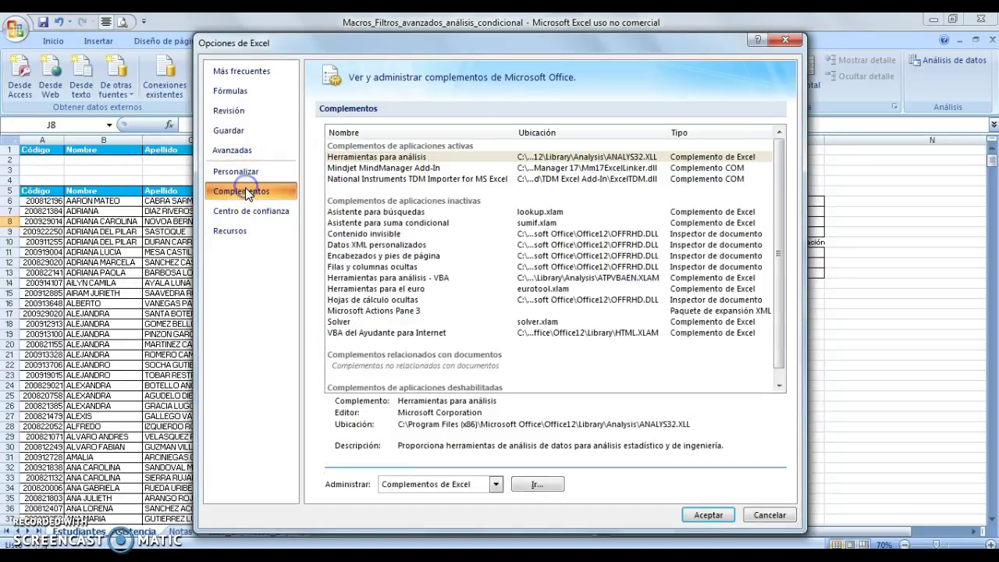
click(245, 150)
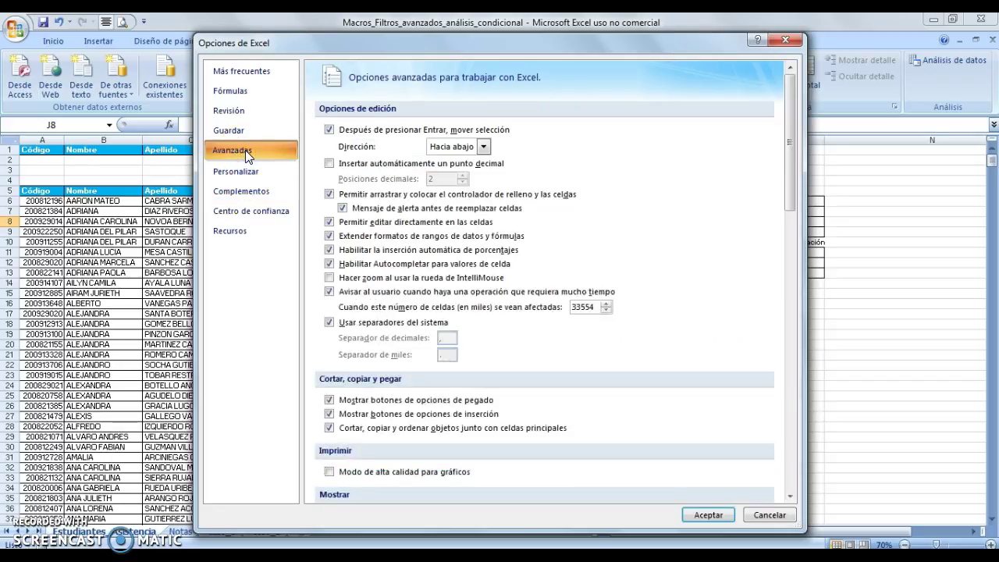
scroll(425, 258, down, 8)
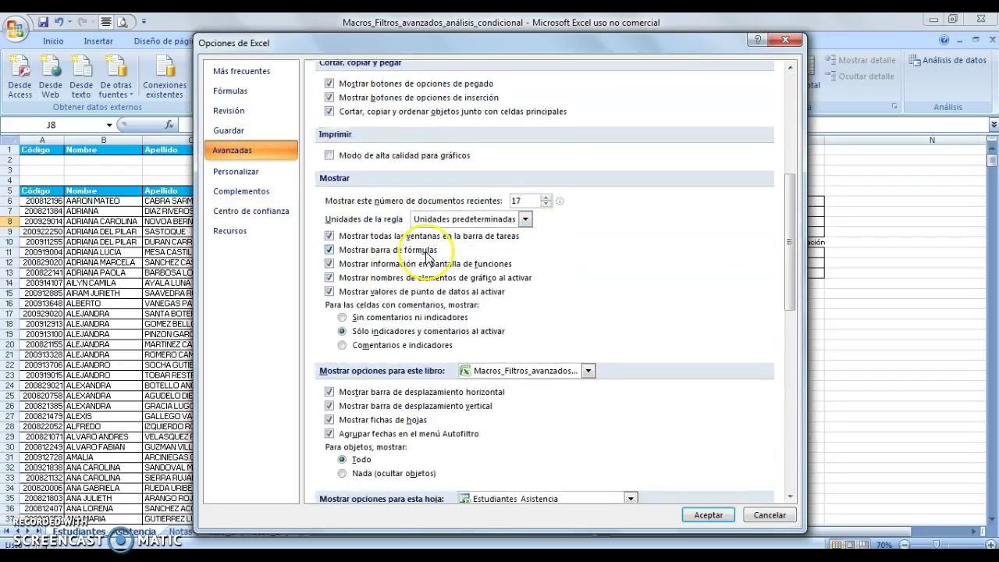
scroll(427, 256, down, 8)
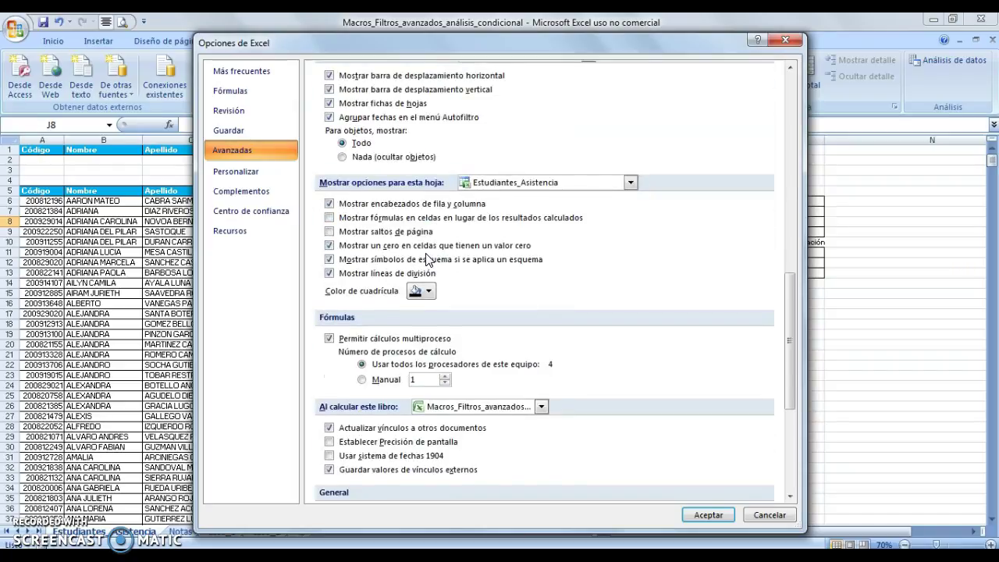
scroll(427, 260, down, 7)
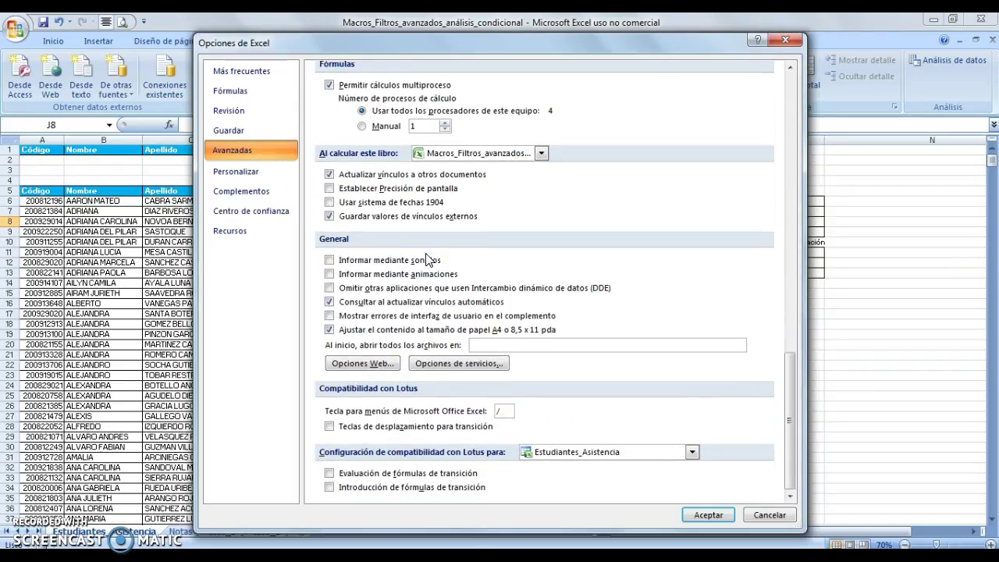
click(708, 515)
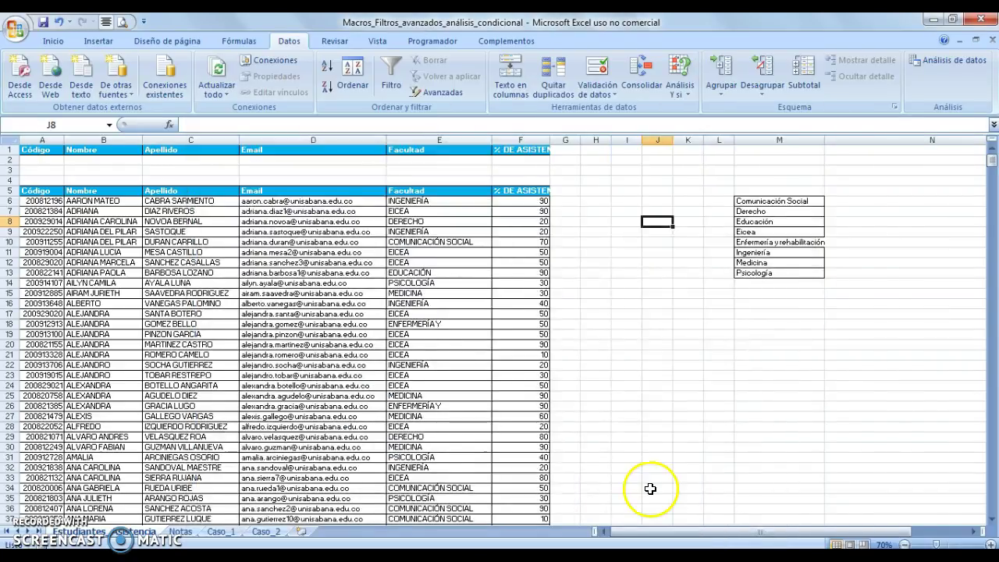
Start recording a macro named FiltroAvanzado, stored in this workbook.
click(434, 40)
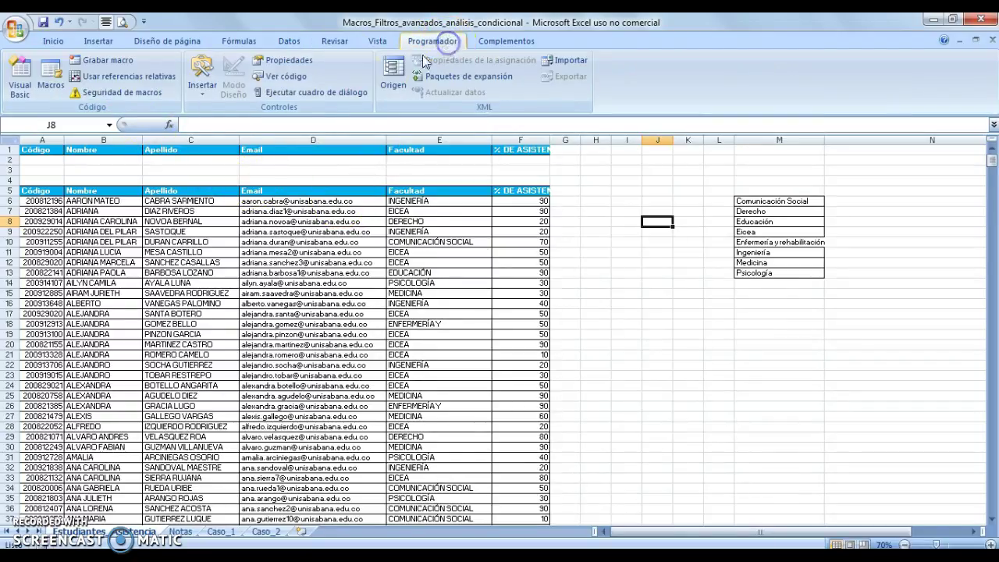
click(120, 66)
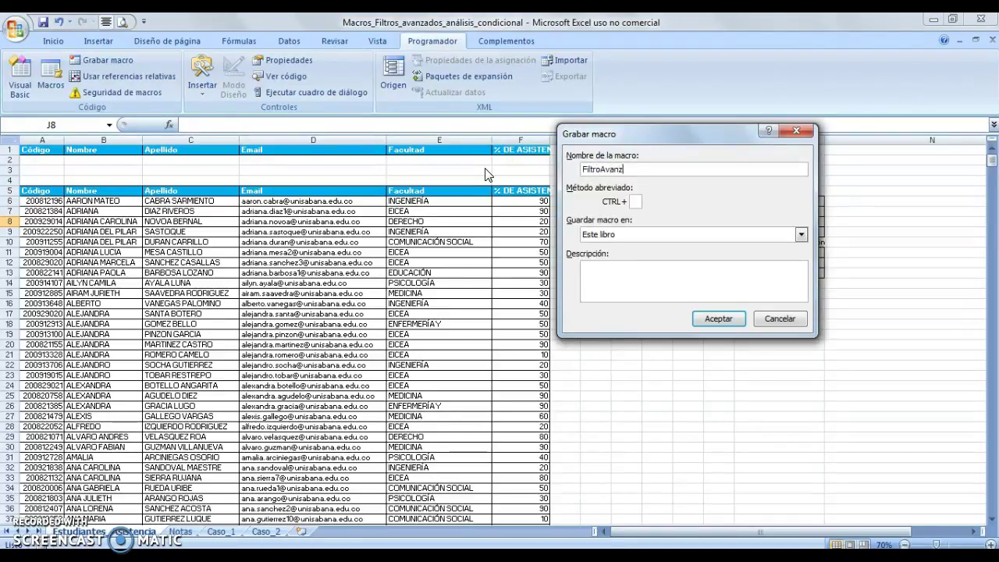
click(718, 318)
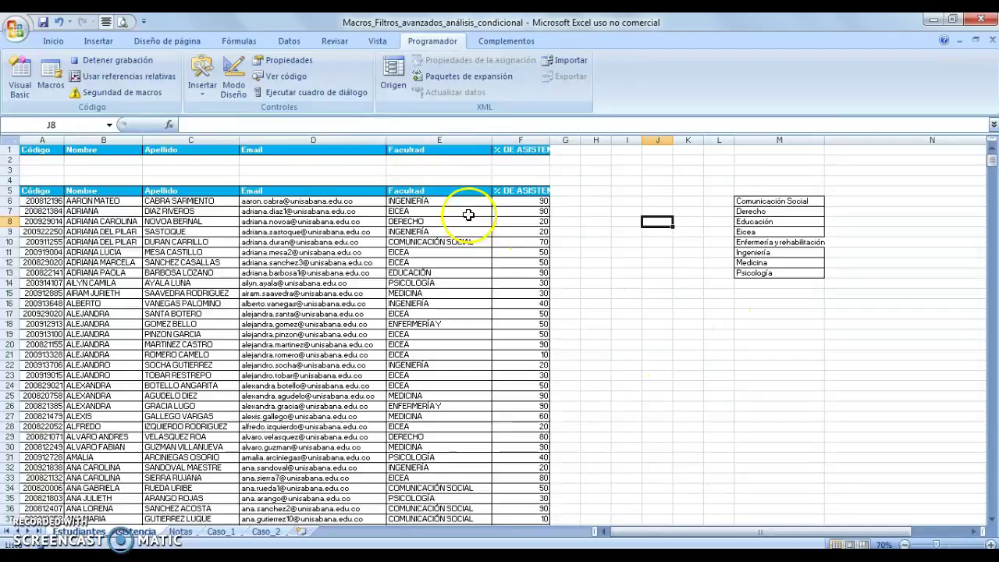
Start an in-place advanced filter with the list range A5:F995.
click(287, 41)
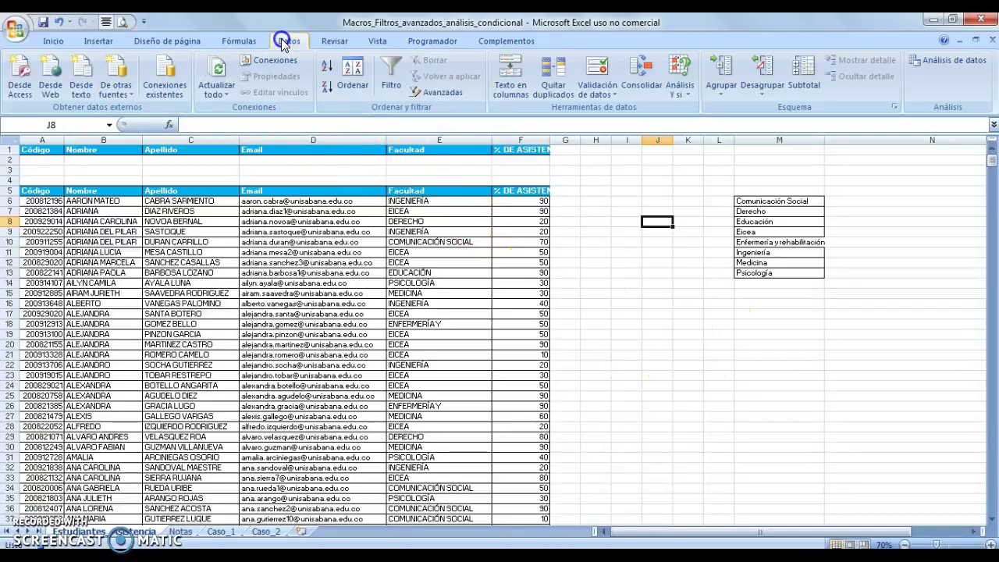
click(435, 93)
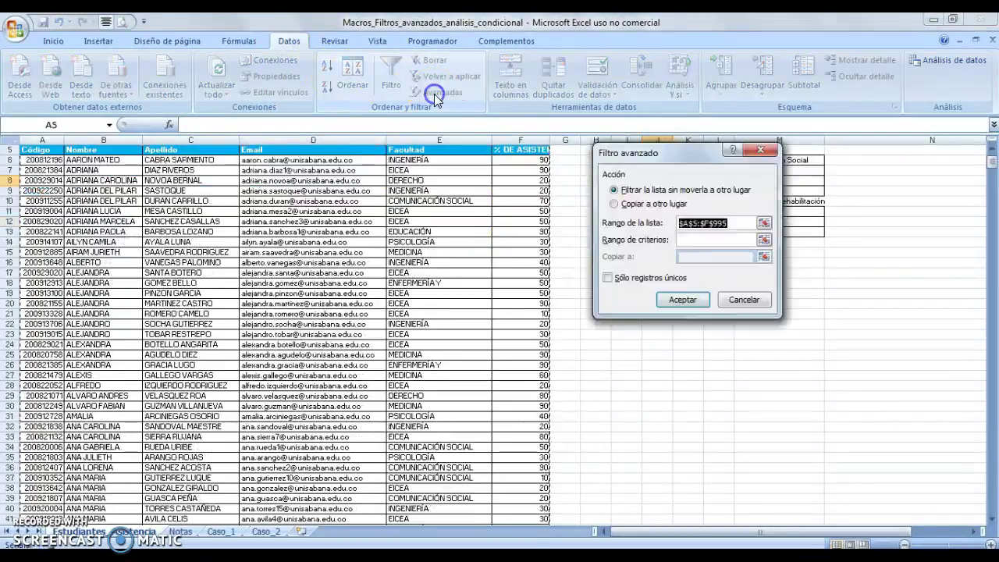
click(52, 149)
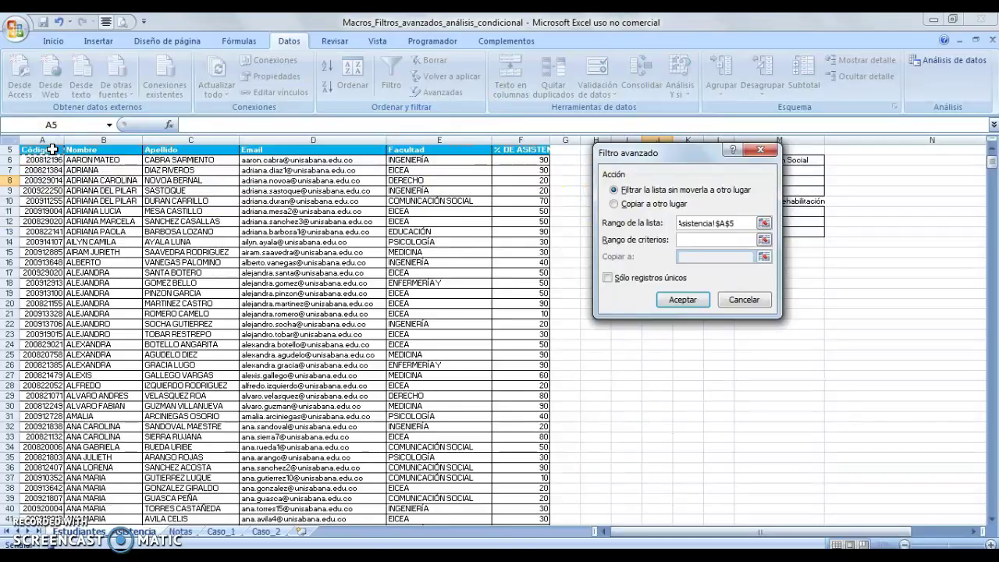
key(ctrl+shift+Down)
key(ctrl+shift+Right)
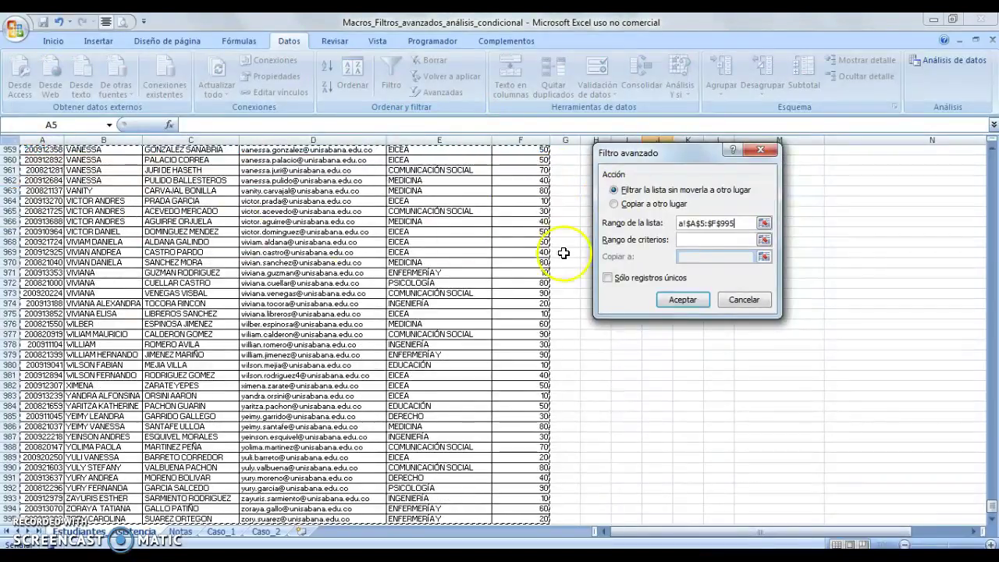
Apply the advanced filter with criteria range A1:F2 and unique records only, and stop the macro recording.
click(763, 240)
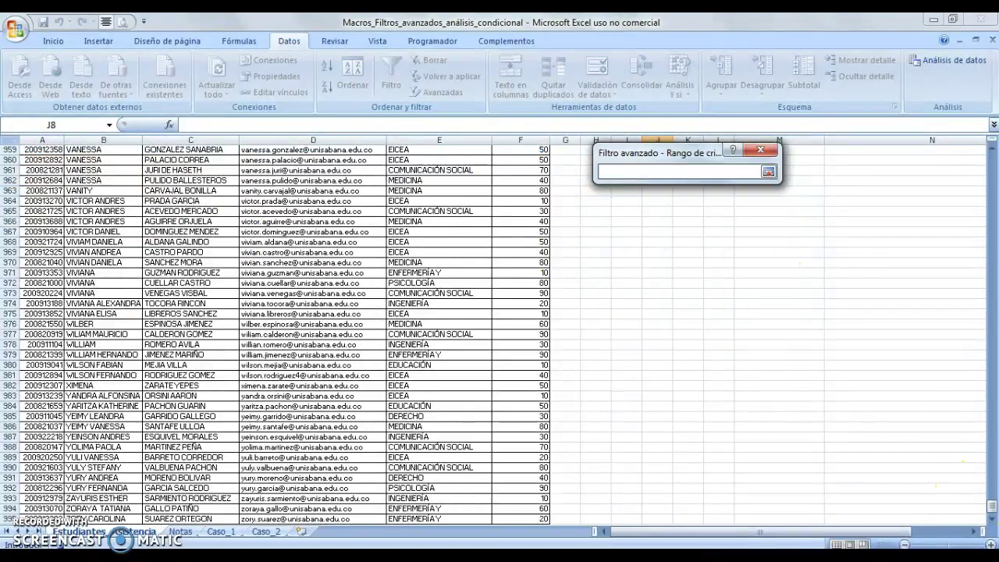
drag(992, 508, 992, 156)
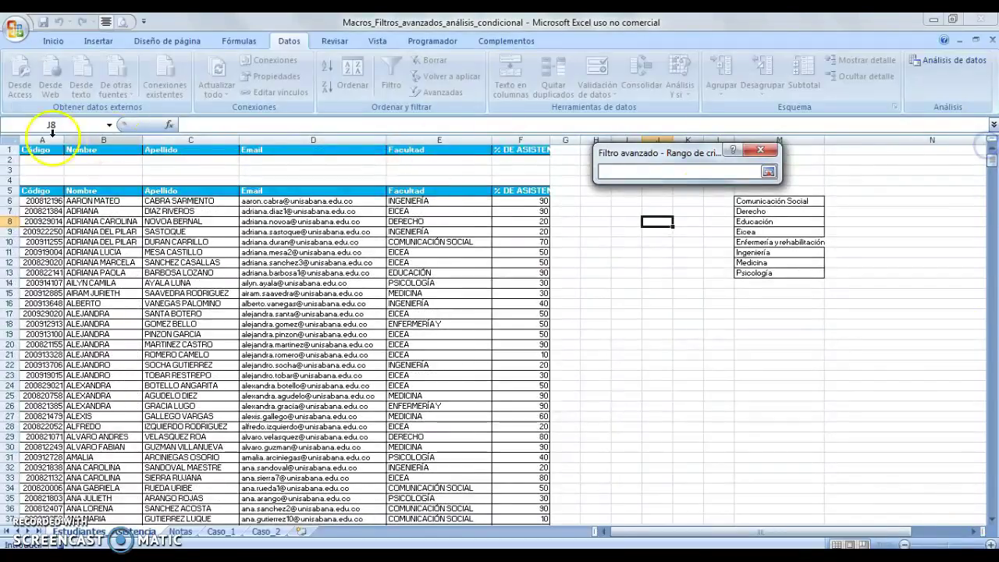
drag(54, 151, 512, 165)
click(768, 171)
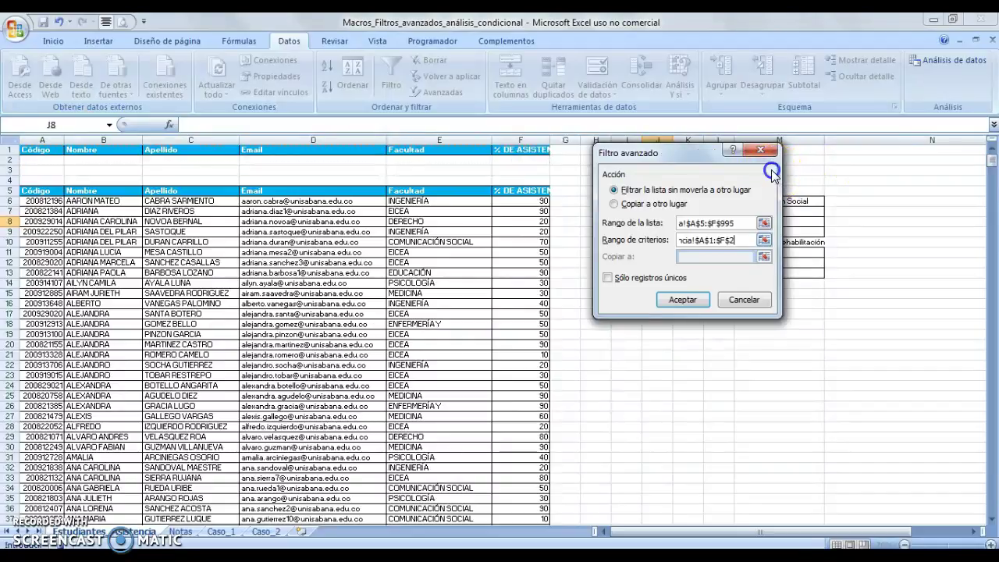
click(645, 278)
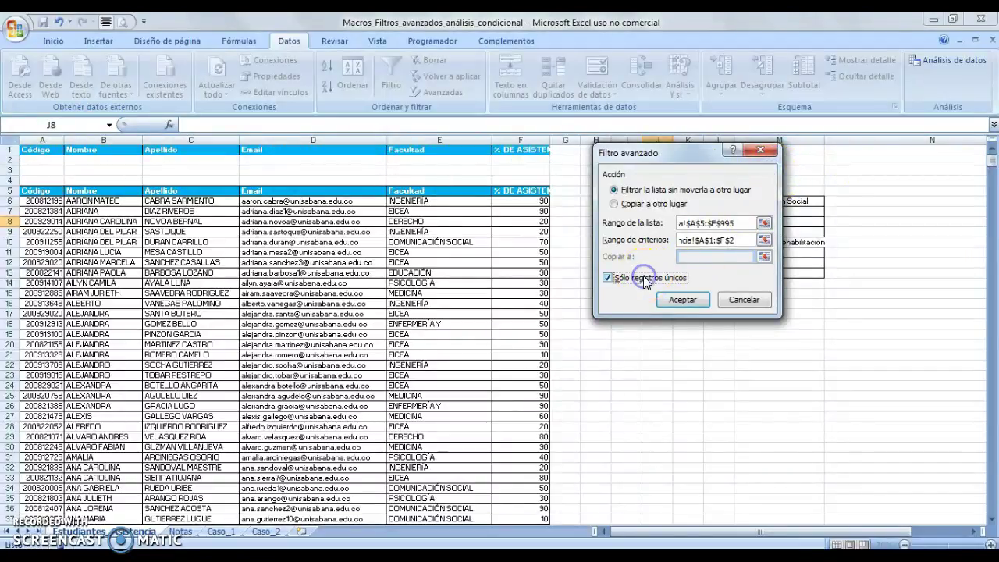
click(672, 299)
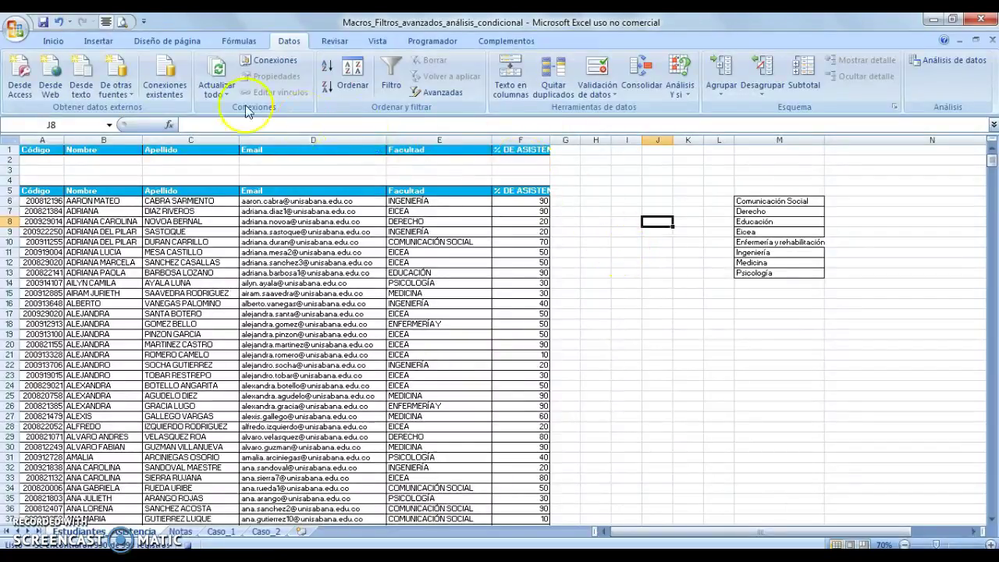
click(432, 42)
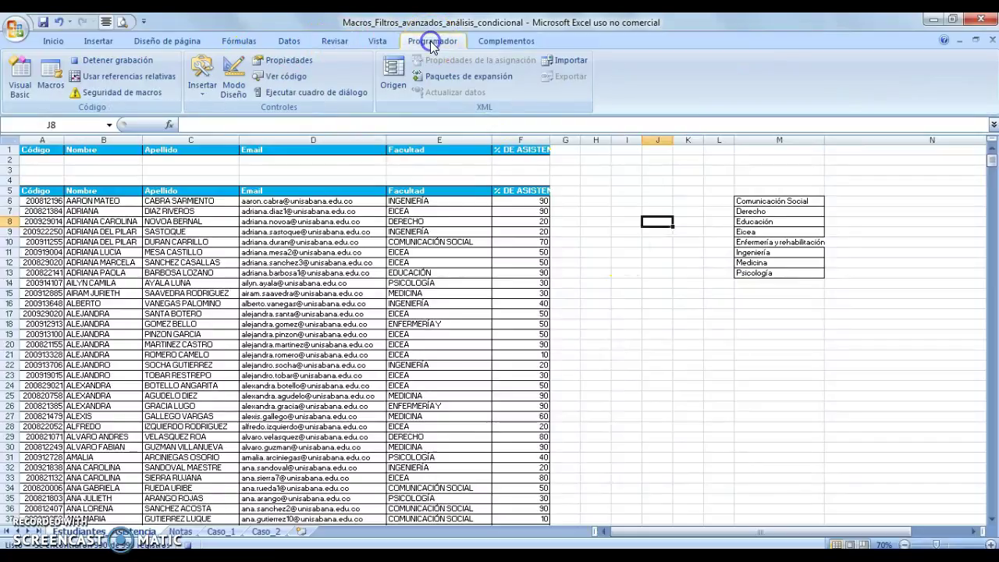
click(110, 61)
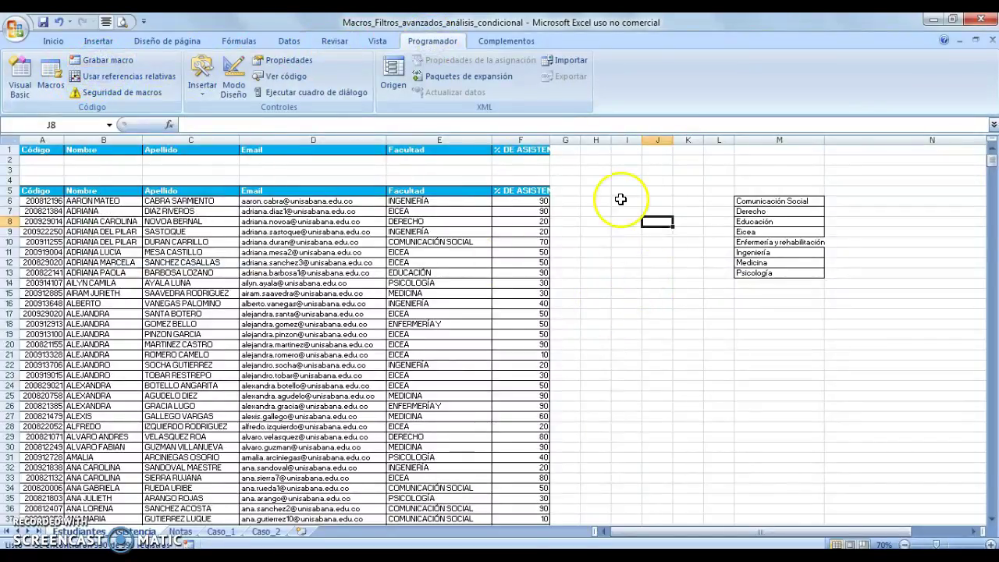
Draw a rounded rectangle about 1.1 cm high and 4.31 cm wide over columns H to J beside the criteria area.
click(58, 45)
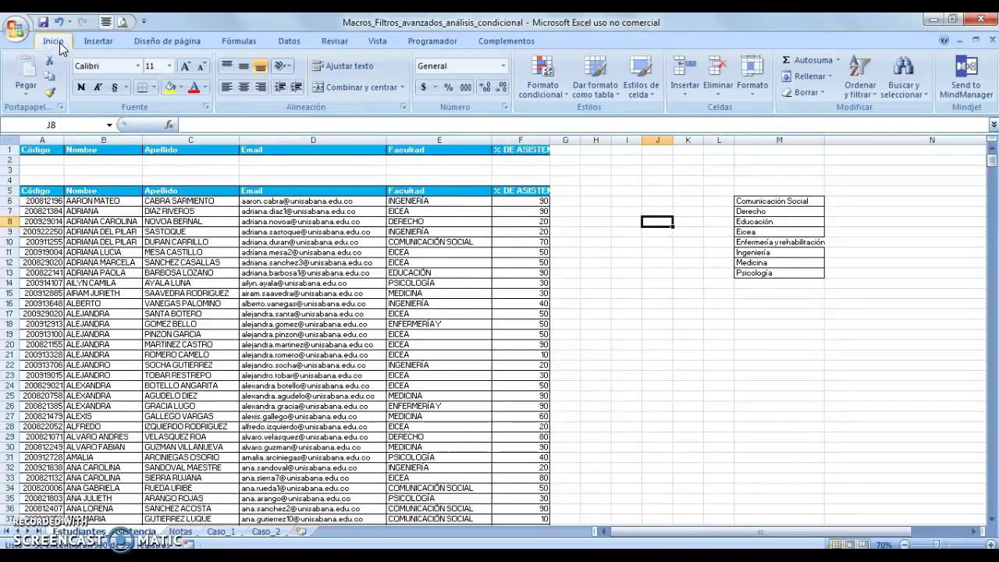
click(88, 40)
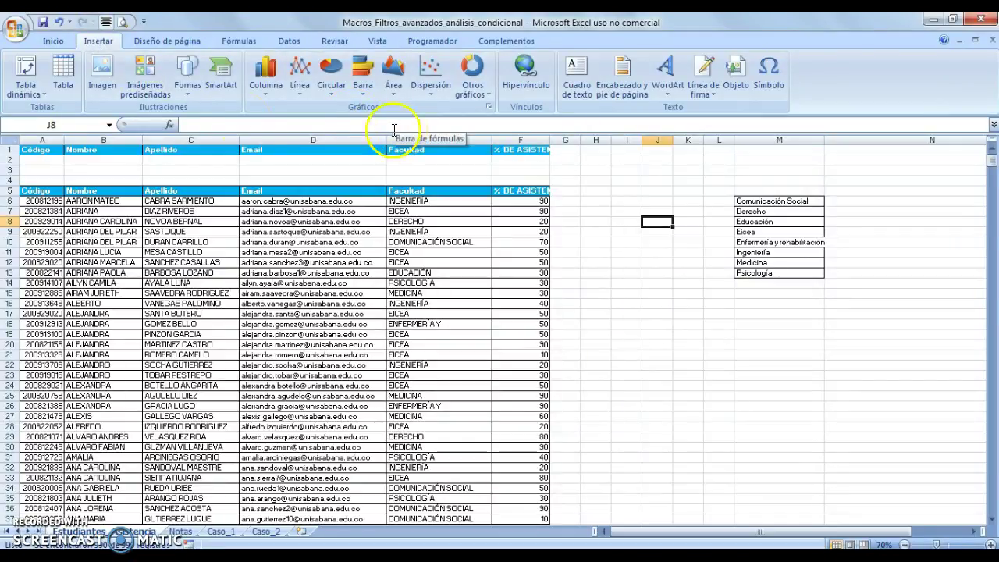
click(190, 92)
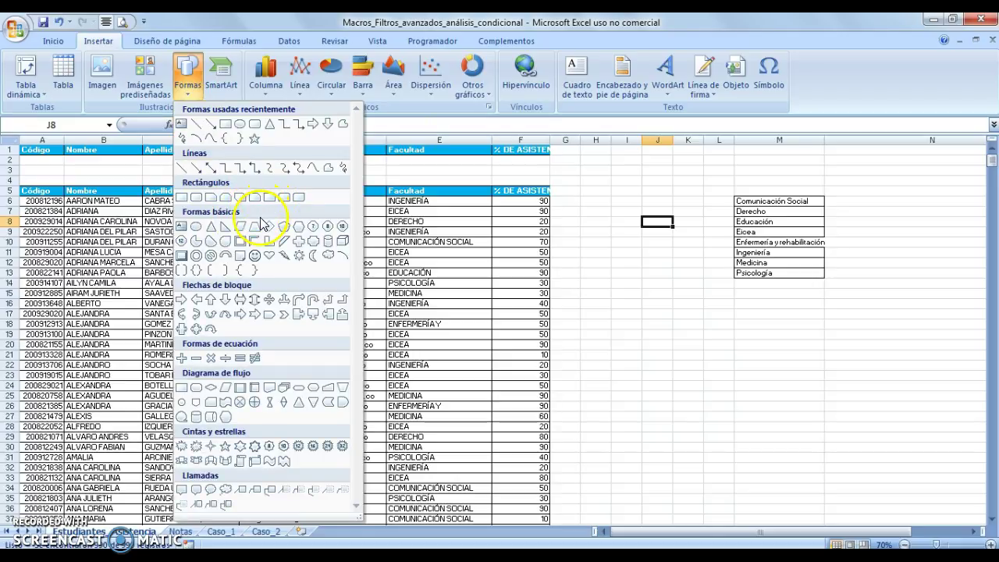
click(197, 198)
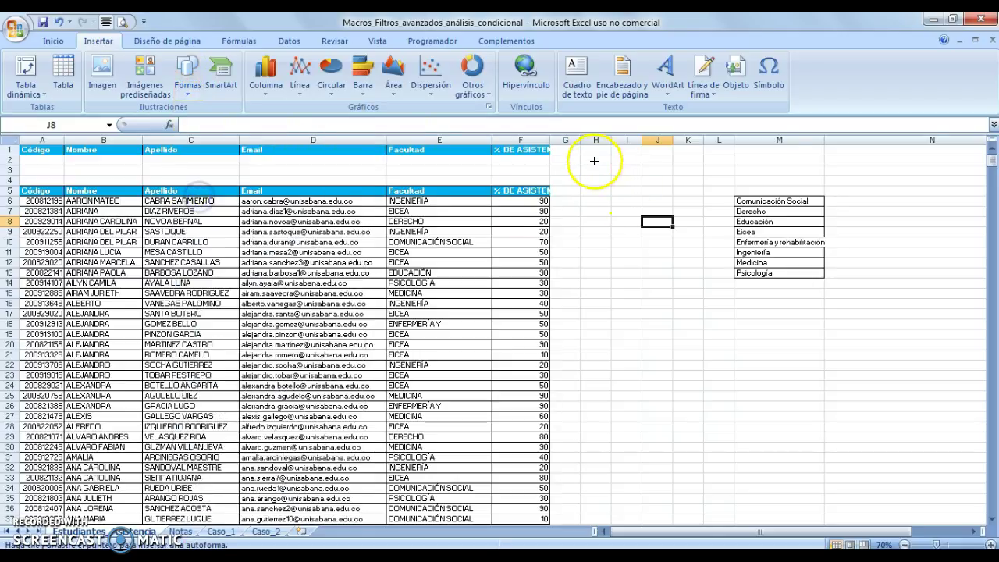
mouse_move(593, 159)
mouse_down()
mouse_move(636, 178)
mouse_move(674, 177)
mouse_up()
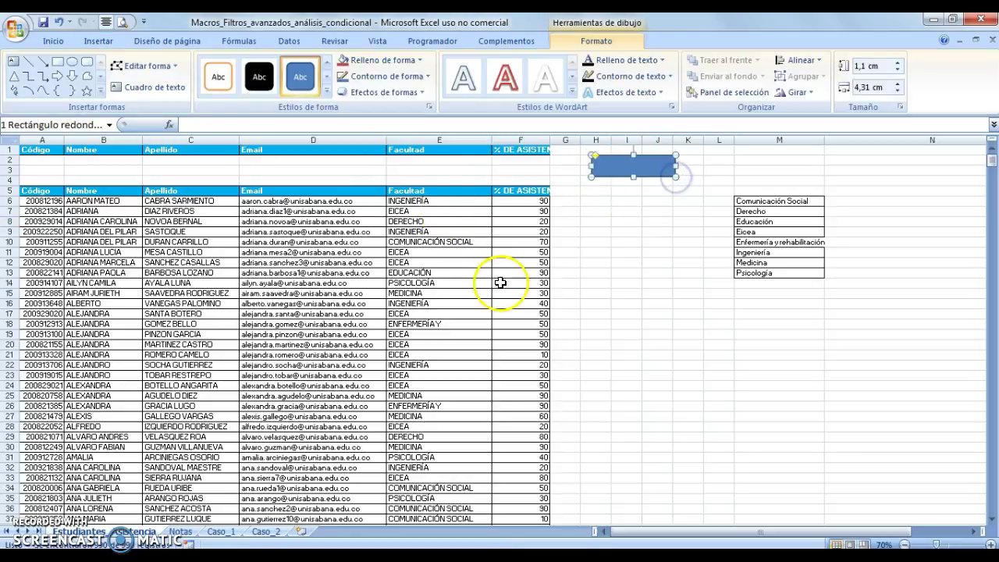
Apply a bevel effect to the rounded rectangle.
click(420, 92)
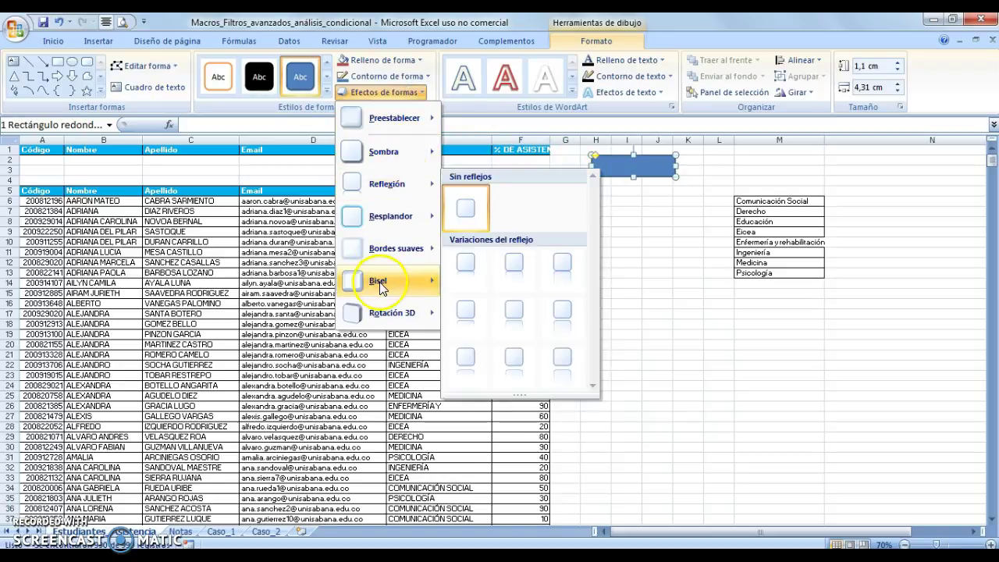
mouse_move(379, 282)
click(463, 355)
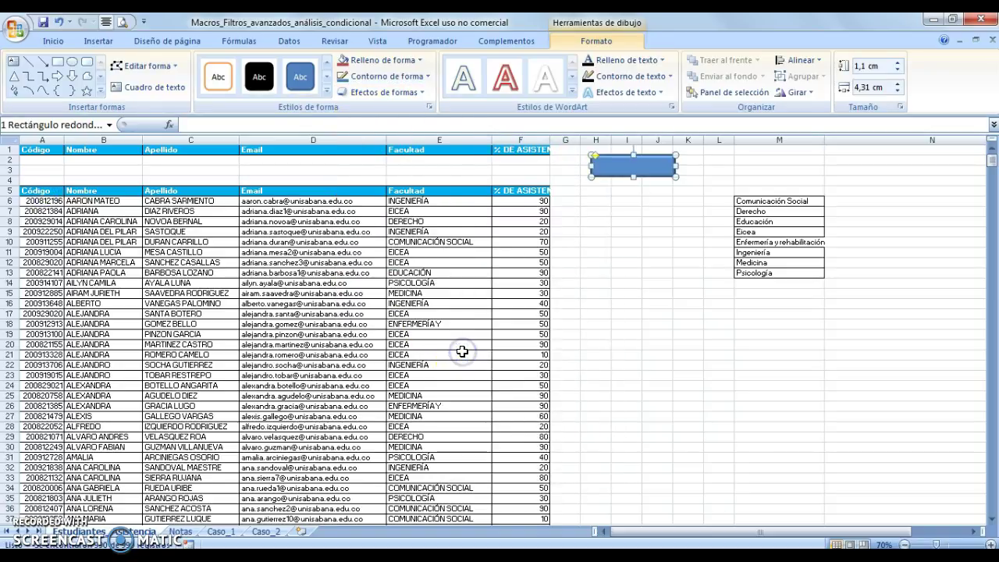
Label the rounded rectangle Filtro and format its text as 16-point bold.
text(Filtro)
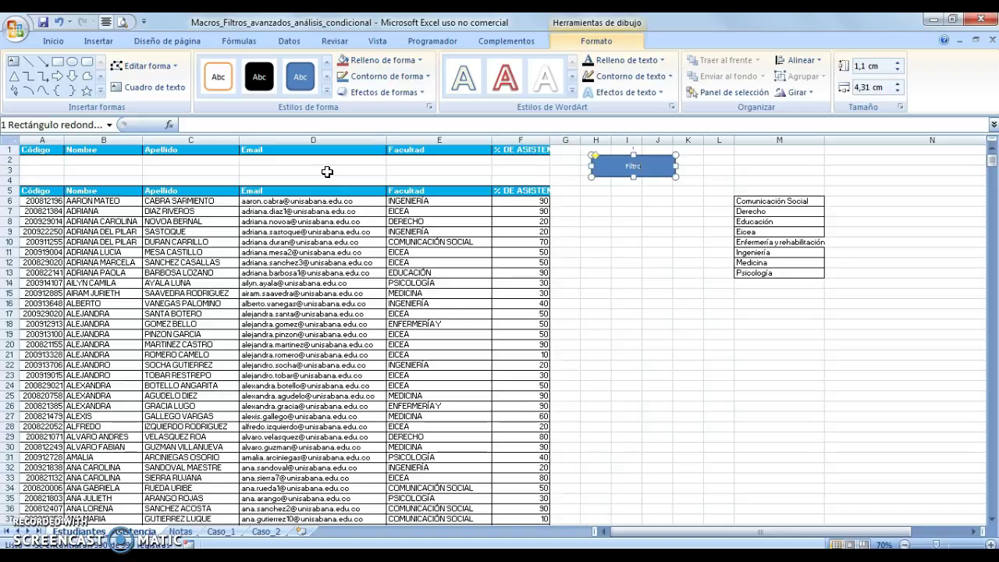
click(55, 41)
click(187, 67)
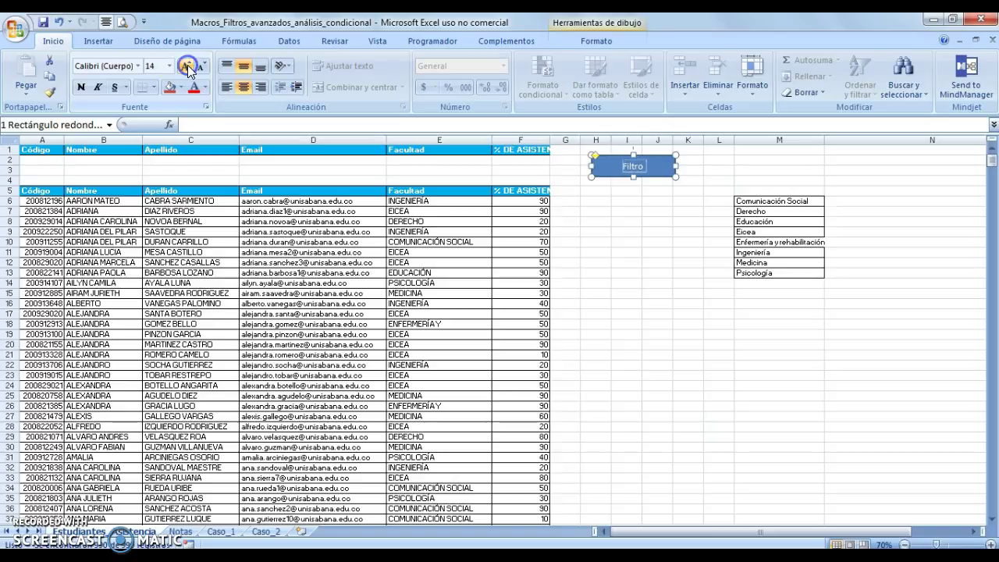
click(99, 88)
click(87, 90)
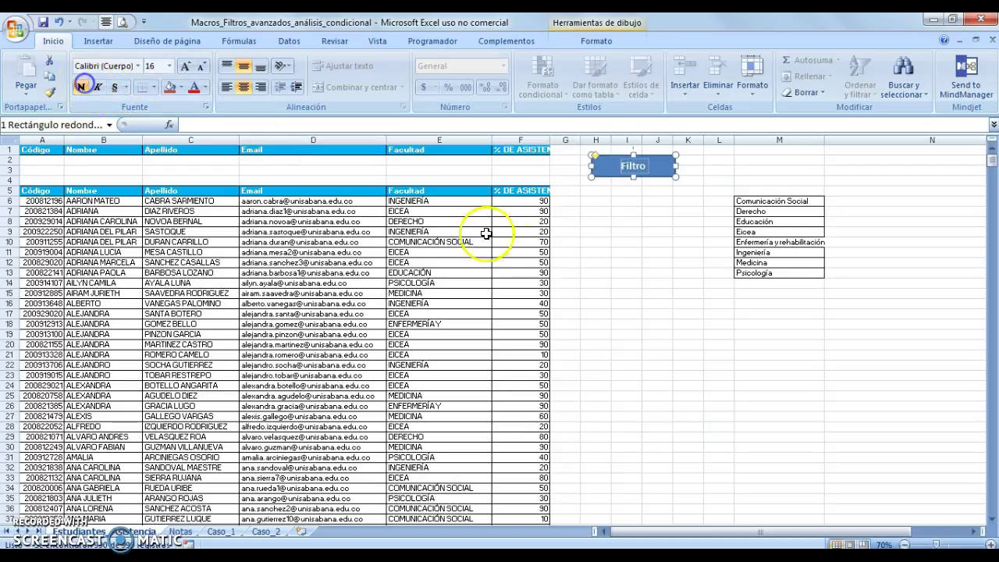
Assign the FiltroAvanzado macro to the Filtro rounded rectangle and deselect the shape.
click(592, 229)
click(611, 166)
right_click(611, 166)
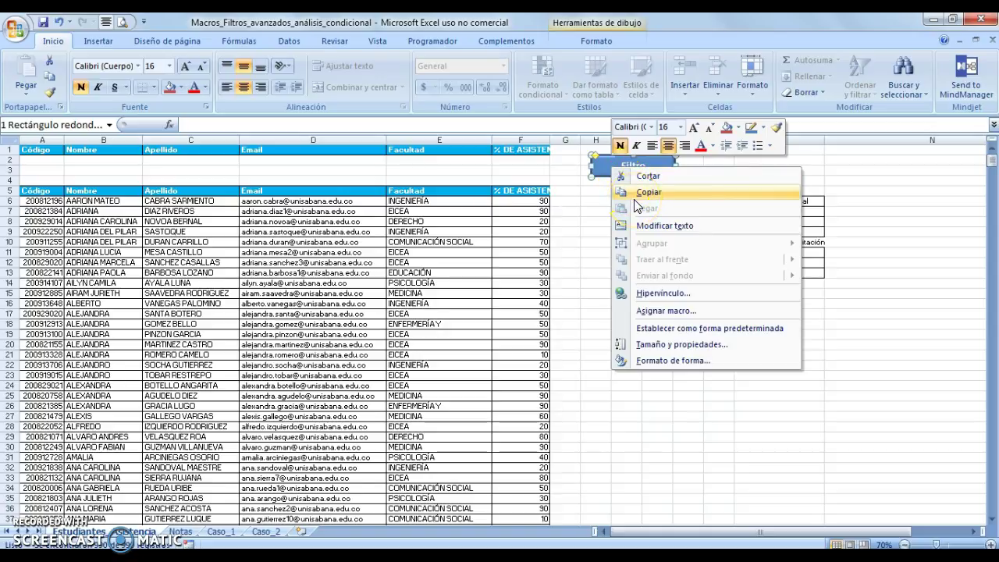
click(666, 310)
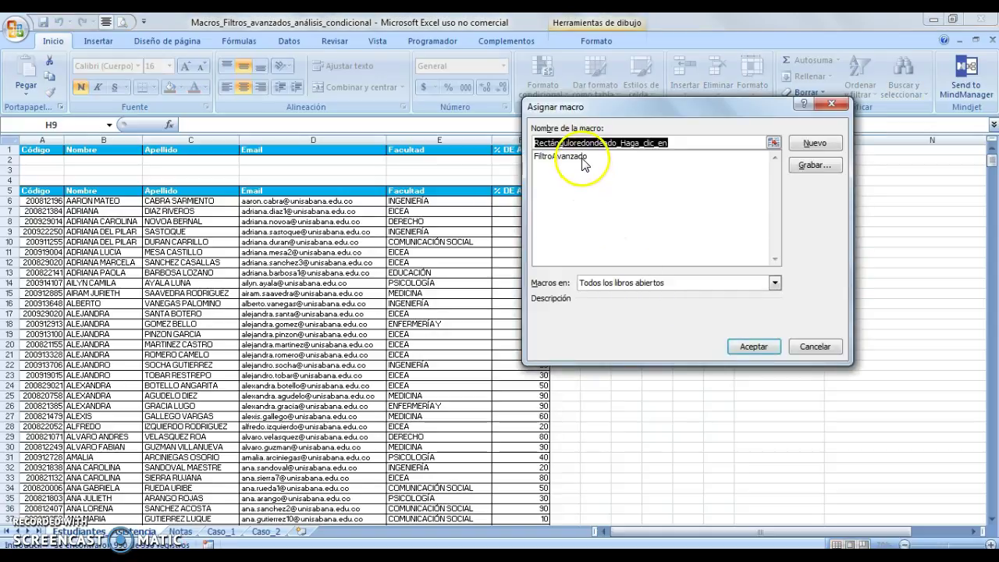
click(581, 157)
click(749, 347)
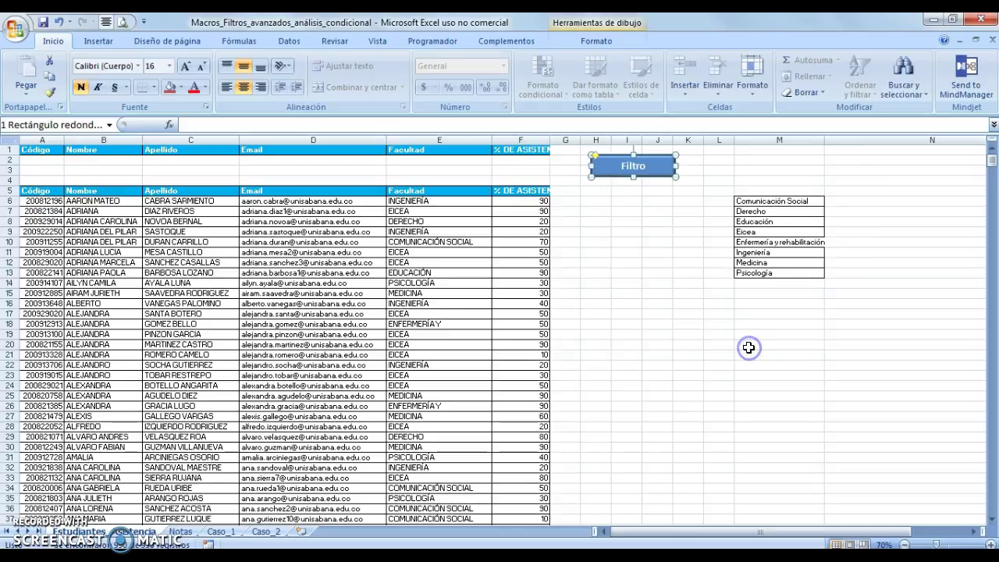
click(657, 274)
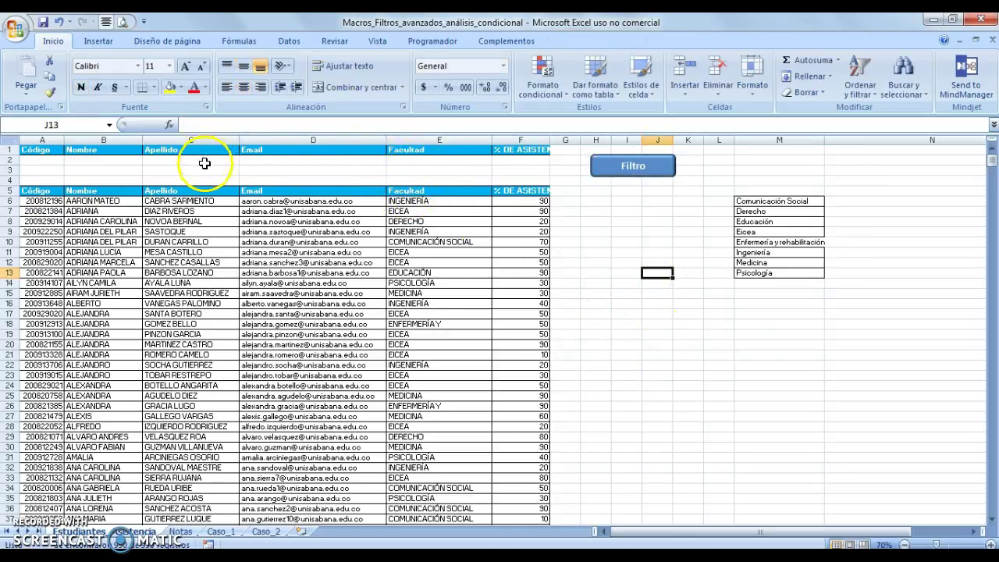
Set the attendance criterion in F2 to >80, run the Filtro button's macro and review the filtered student list.
click(520, 160)
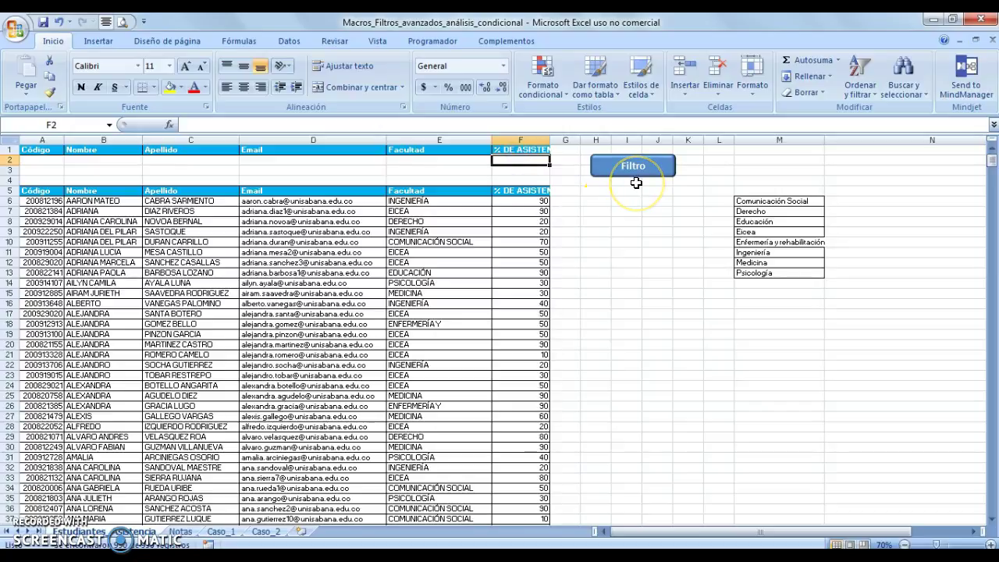
text(>)
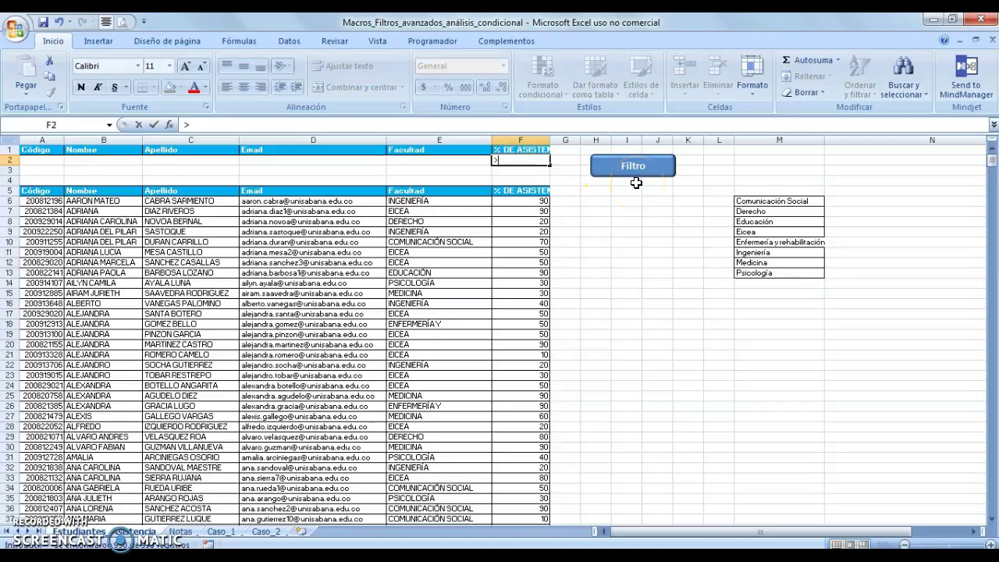
text(80)
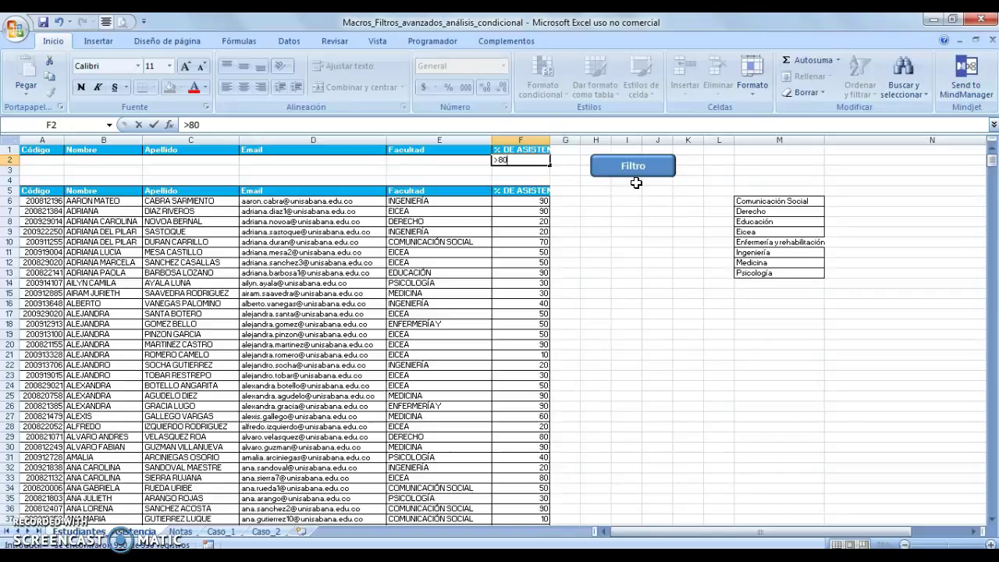
click(636, 167)
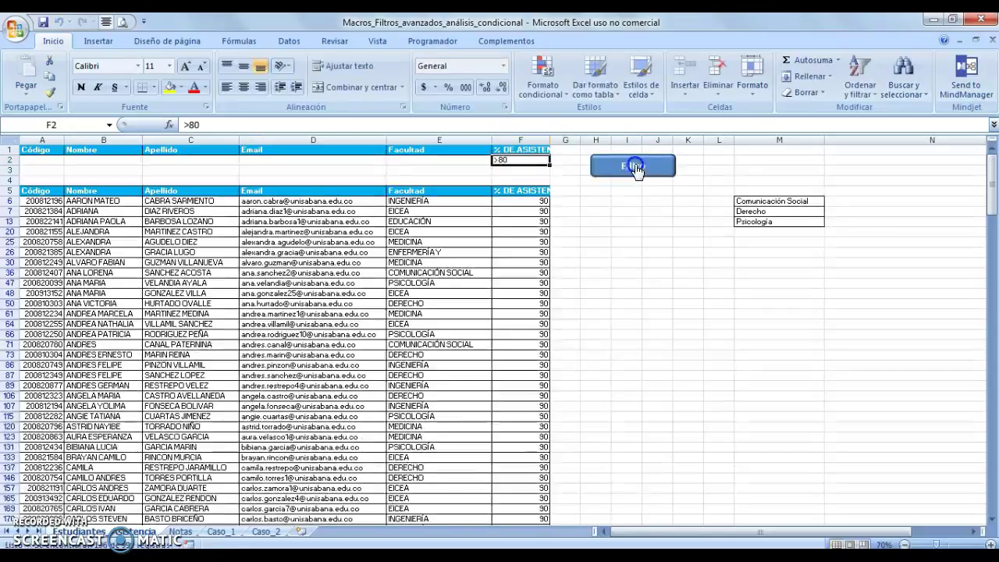
scroll(541, 264, down, 4)
scroll(541, 263, down, 20)
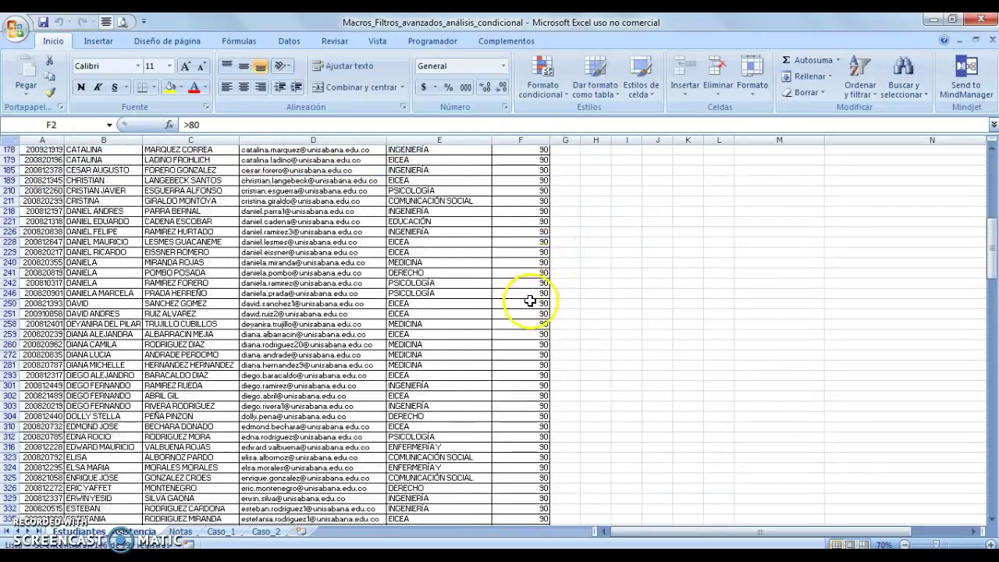
scroll(520, 344, down, 13)
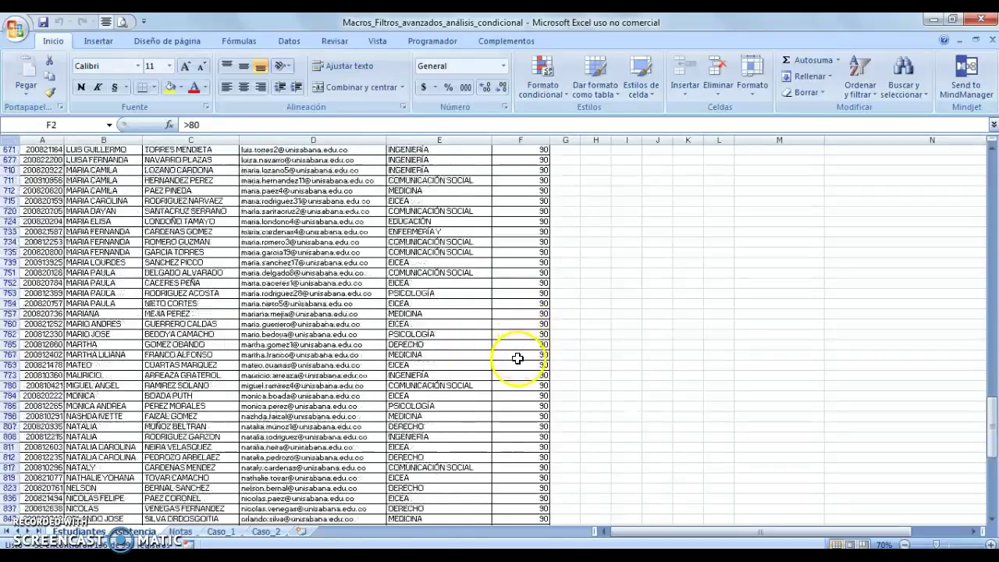
scroll(522, 355, up, 7)
scroll(521, 364, up, 6)
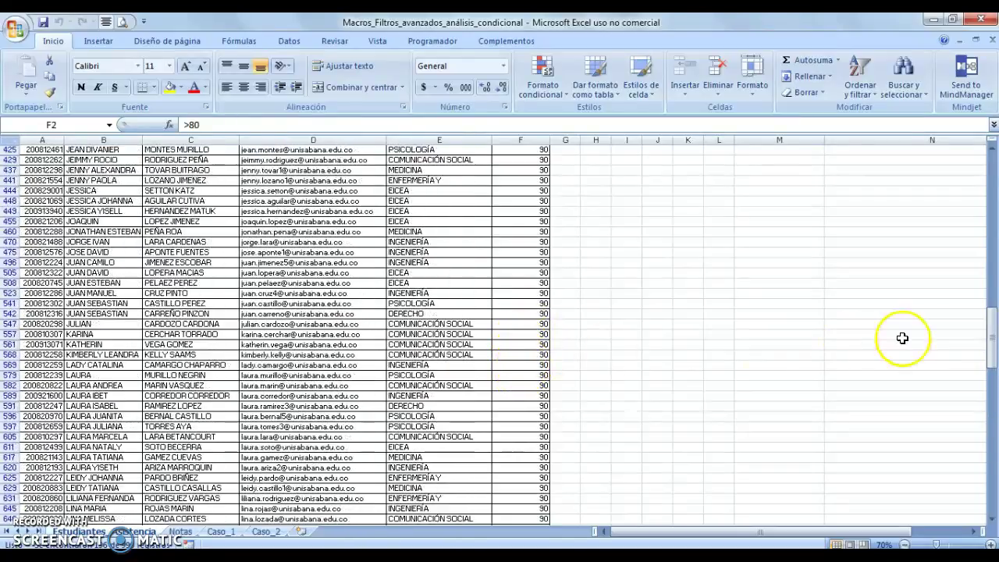
drag(991, 344, 991, 157)
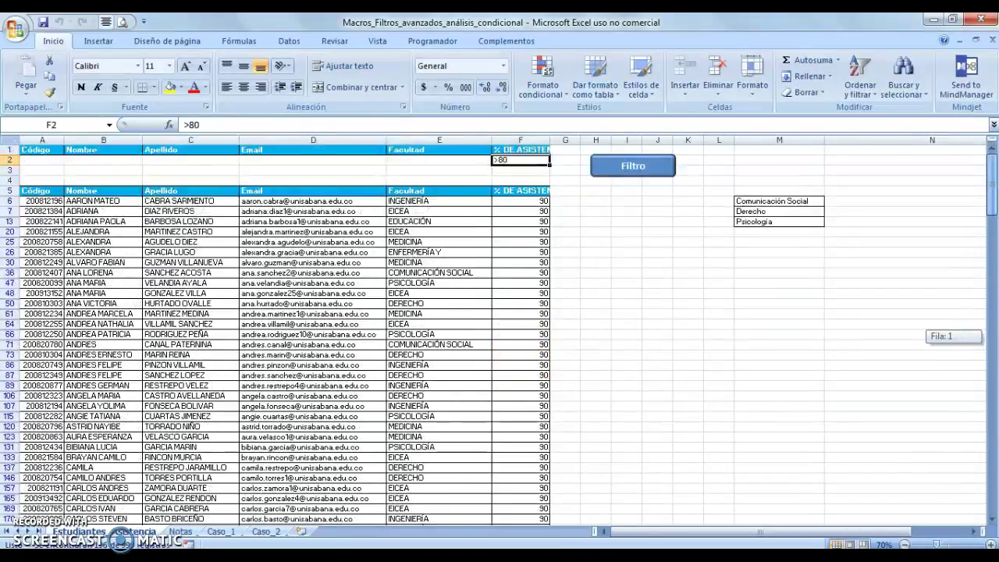
Choose Ingeniería as the faculty criterion in E2, run the Filtro macro and review the filtered rows.
click(463, 160)
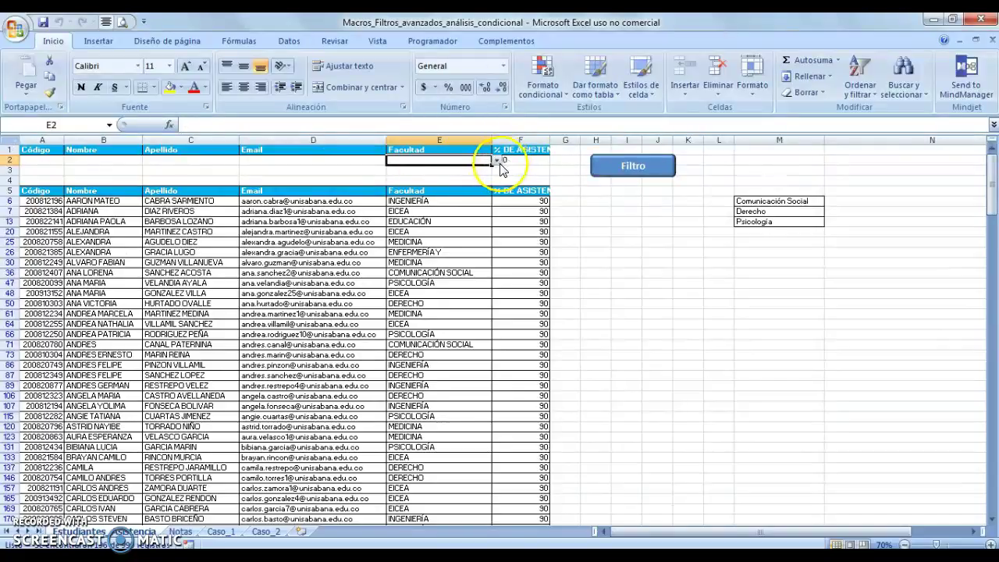
click(496, 160)
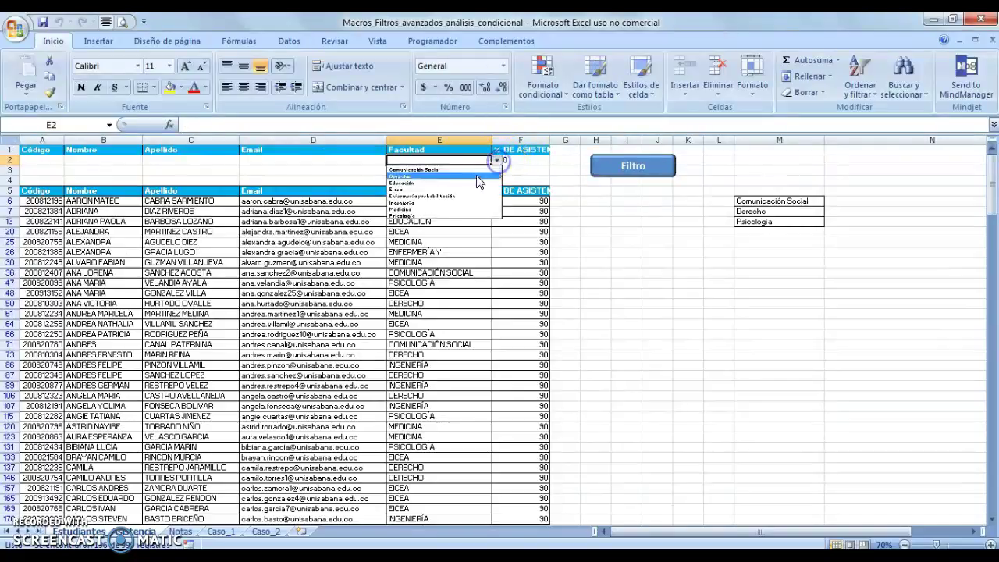
click(438, 202)
click(636, 168)
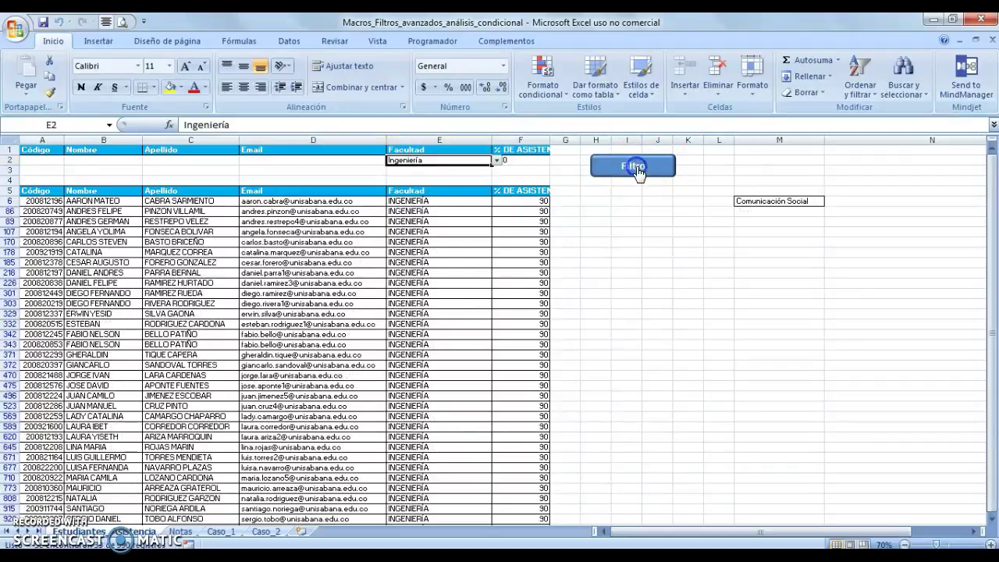
drag(991, 215, 982, 285)
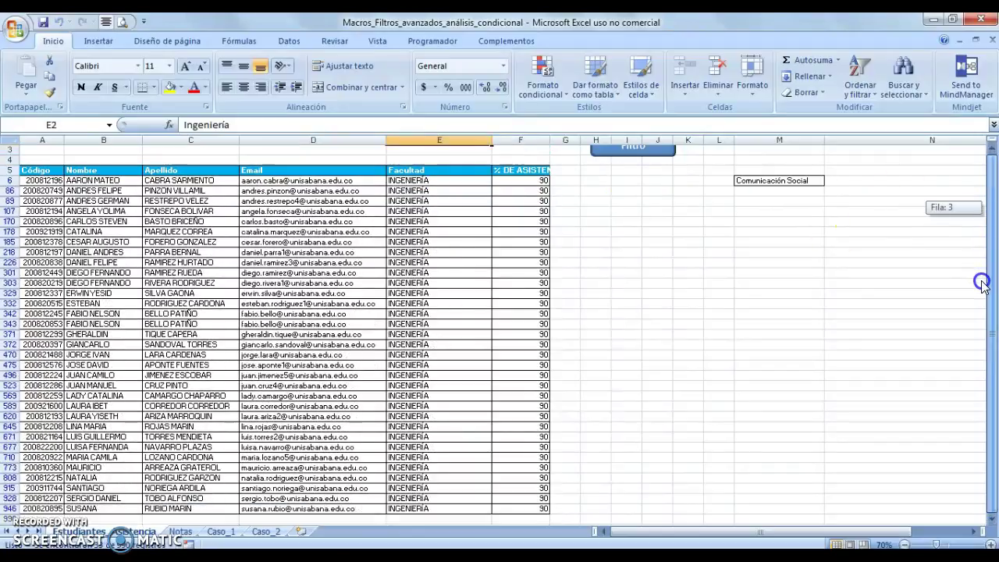
drag(981, 222, 982, 197)
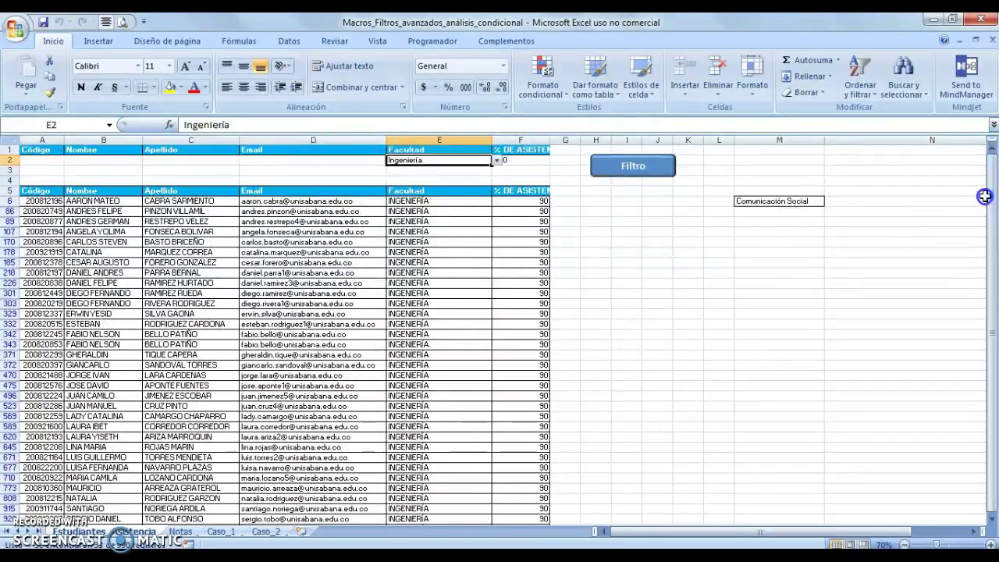
Clear the criteria in E2:F2 and run the Filtro macro to restore the full student list.
drag(500, 159, 482, 158)
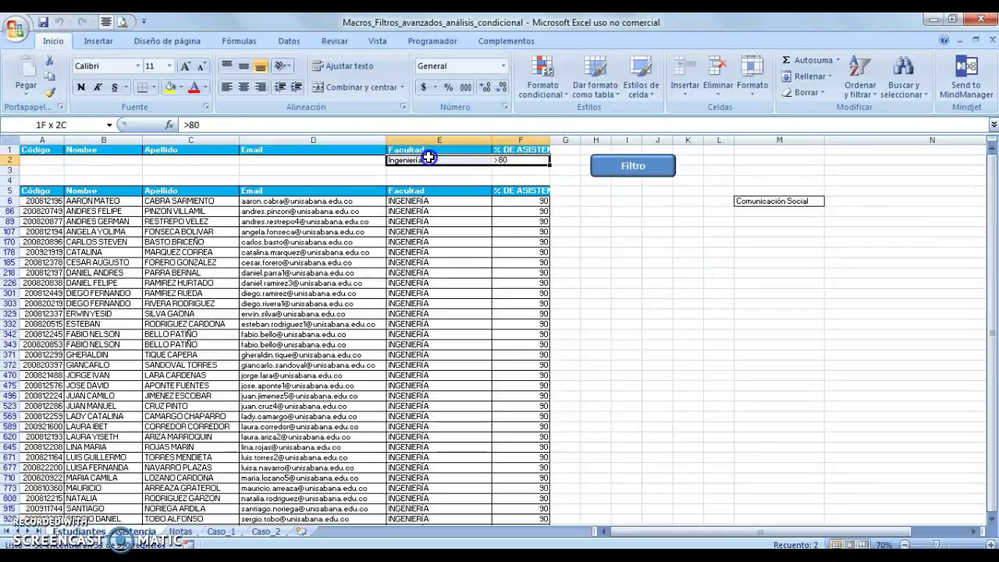
key(Delete)
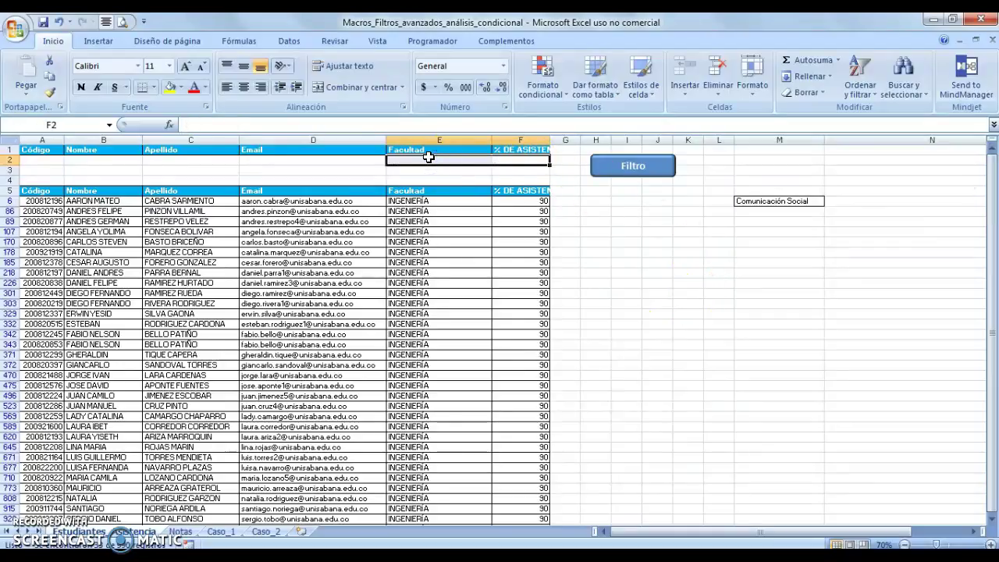
click(574, 221)
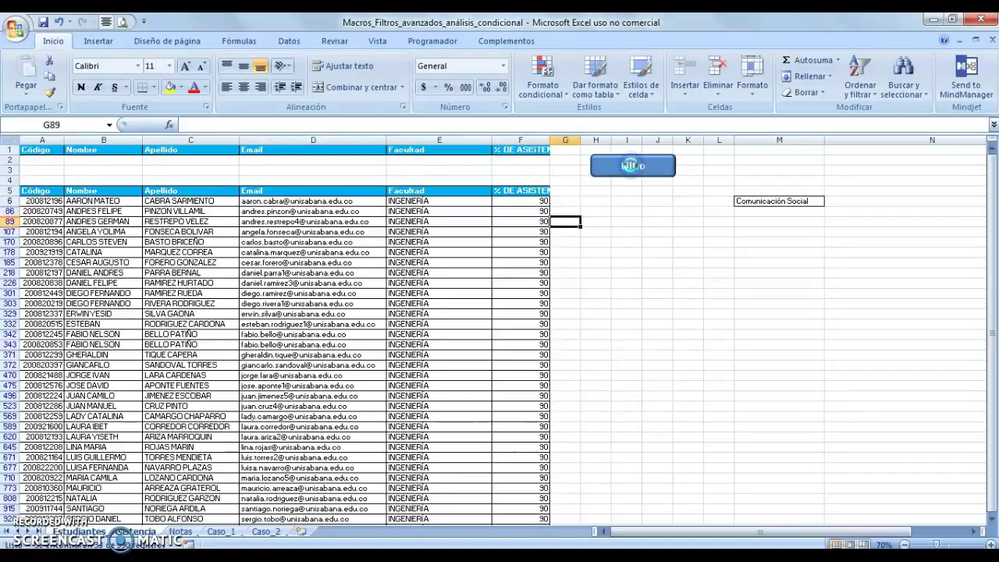
click(632, 166)
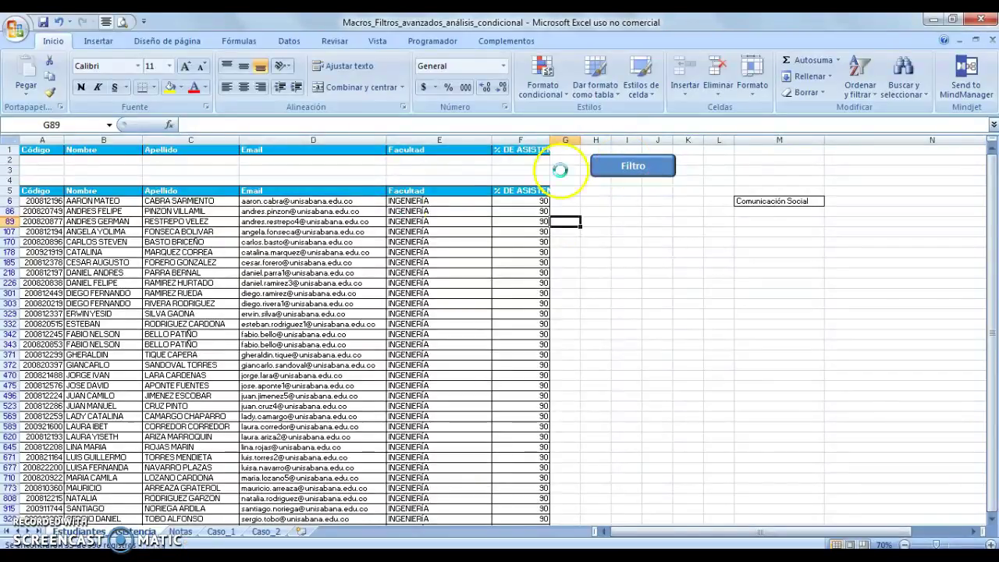
scroll(504, 253, down, 7)
scroll(504, 253, down, 20)
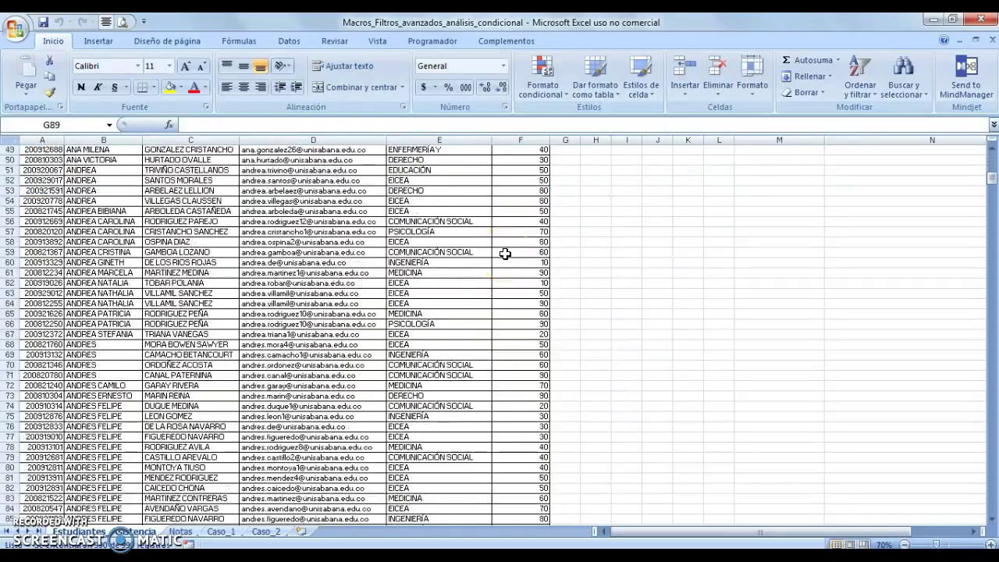
scroll(506, 257, up, 20)
scroll(506, 258, up, 9)
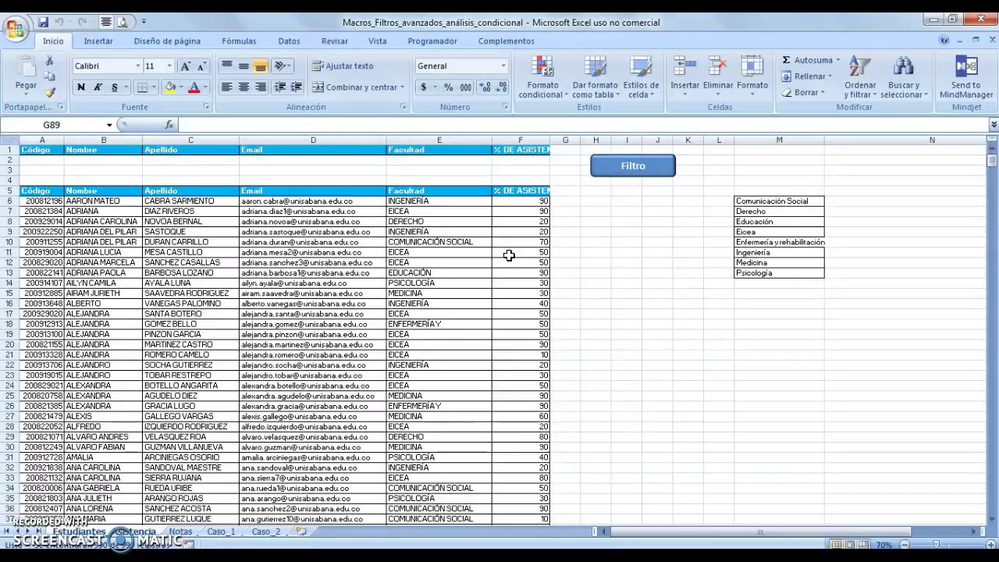
Open the Notas sheet and look over its Código and Nota columns.
click(500, 269)
click(181, 531)
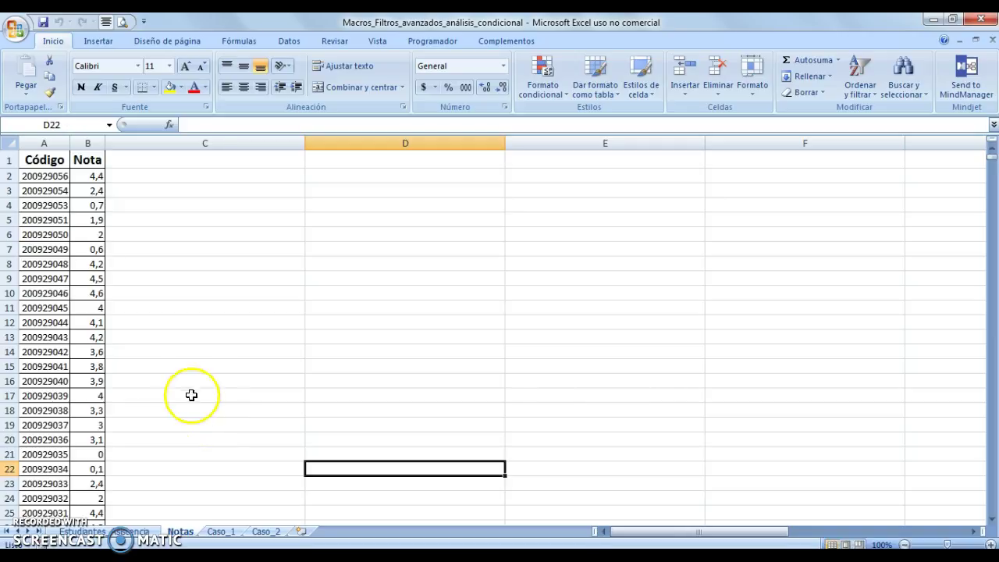
scroll(97, 364, down, 17)
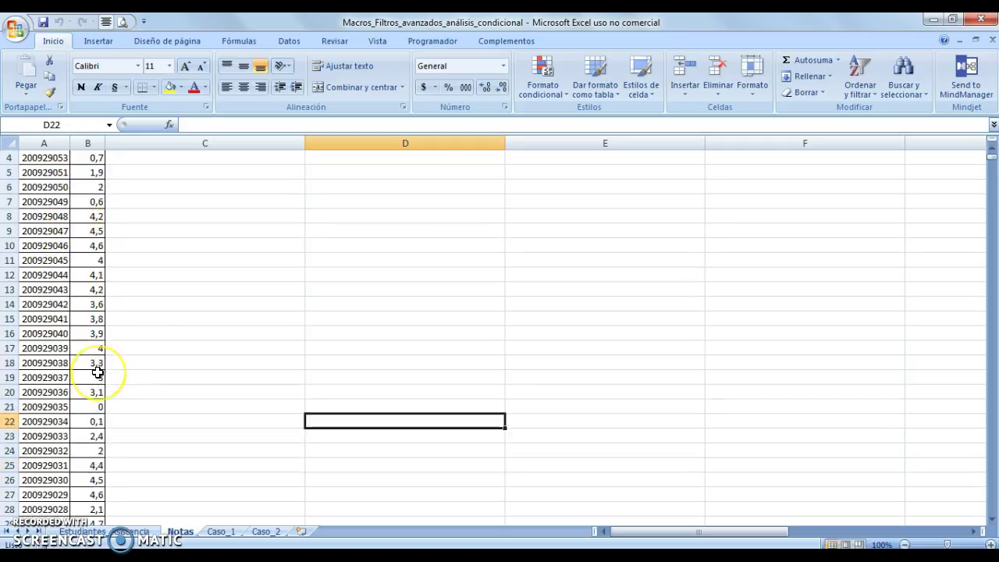
scroll(97, 371, up, 17)
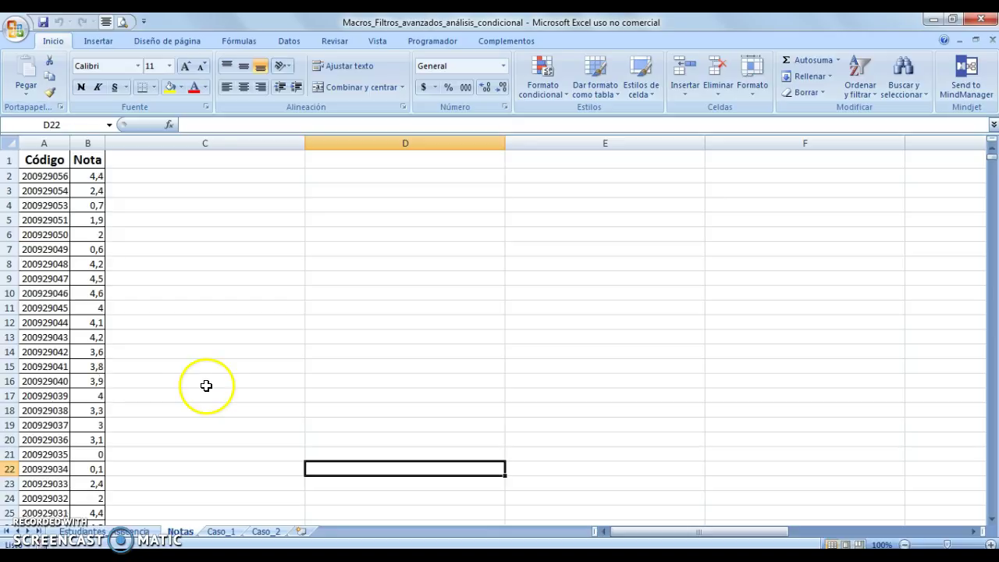
Accept the Excel add-in selection with Herramientas para análisis enabled and display the data commands that include Análisis de datos.
click(11, 30)
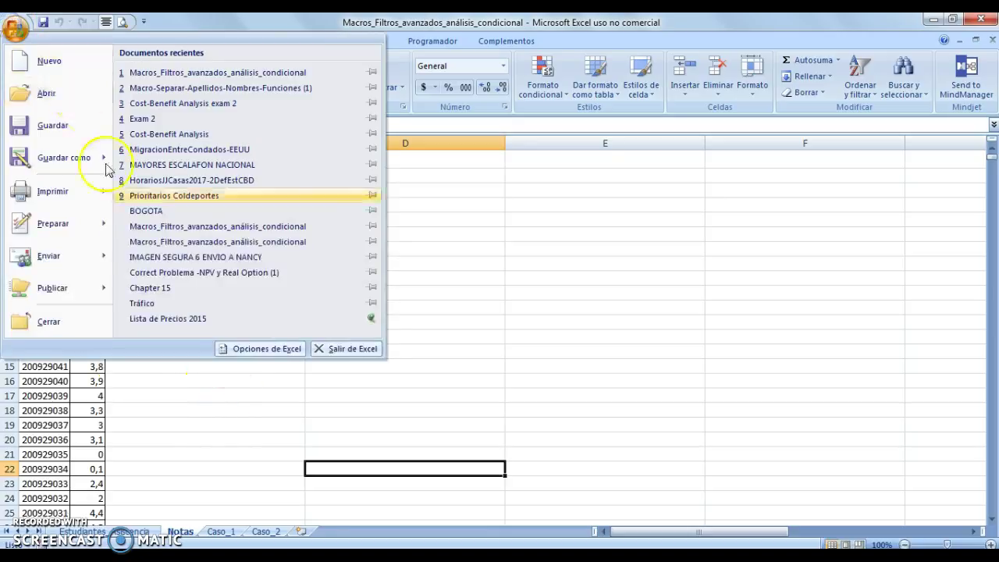
click(246, 348)
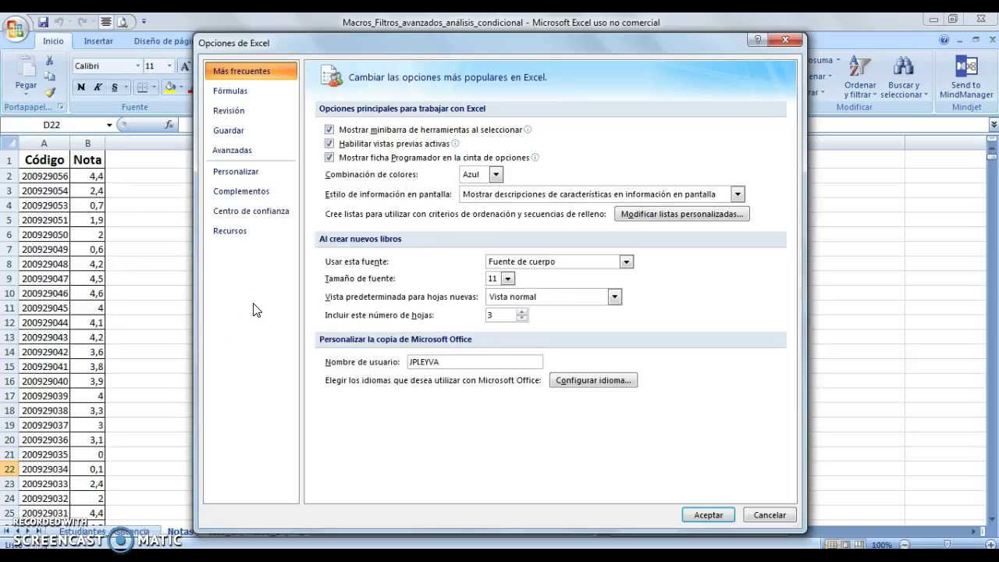
click(249, 193)
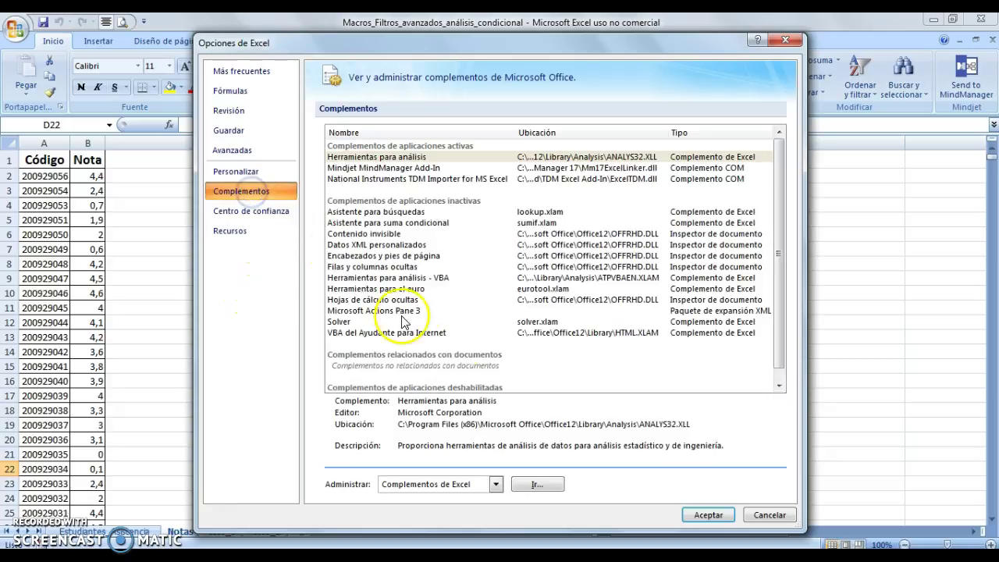
click(536, 484)
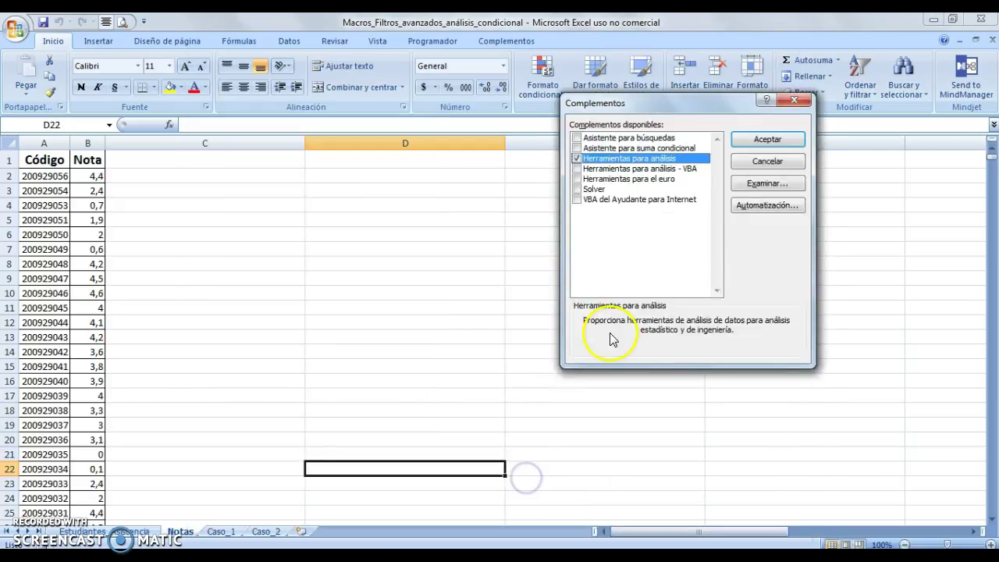
click(761, 141)
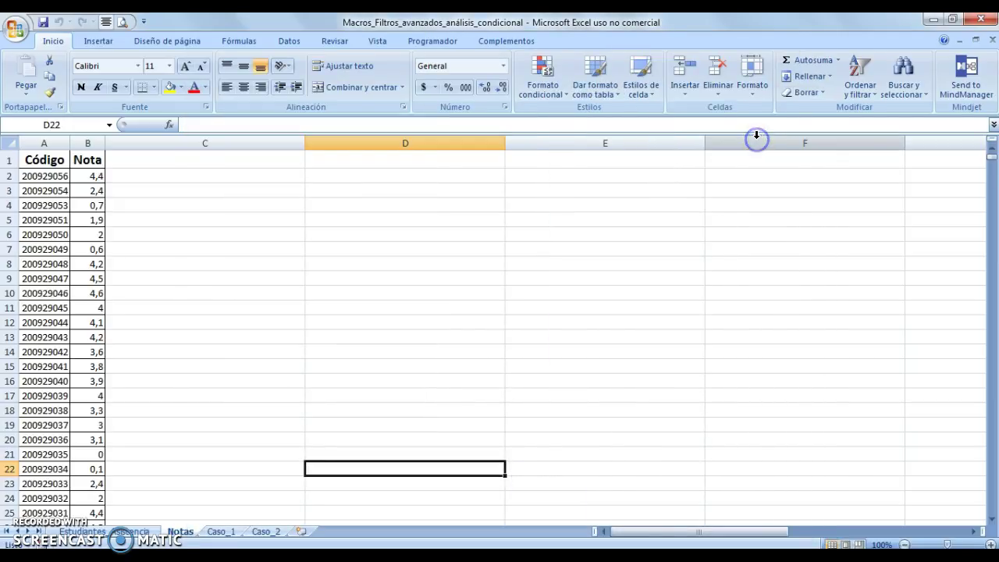
click(506, 40)
click(291, 42)
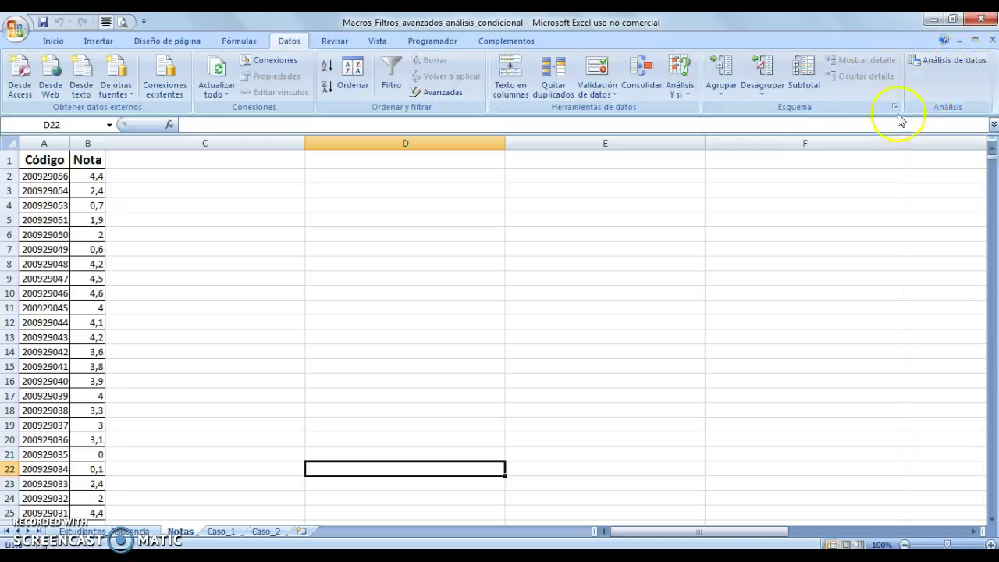
Select the grades in column B from B2 down to the last row and start the Estadística descriptiva analysis.
click(94, 177)
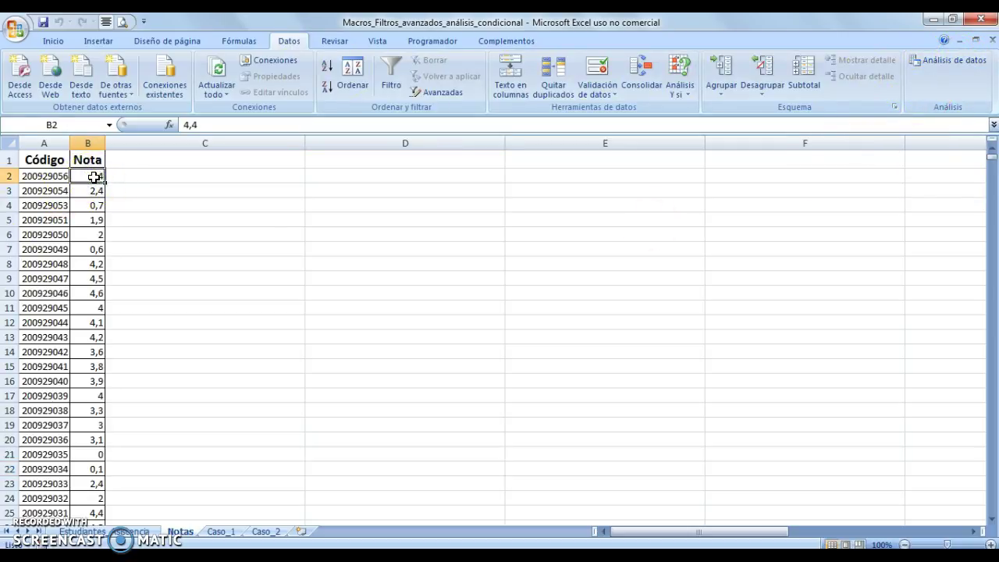
key(alt)
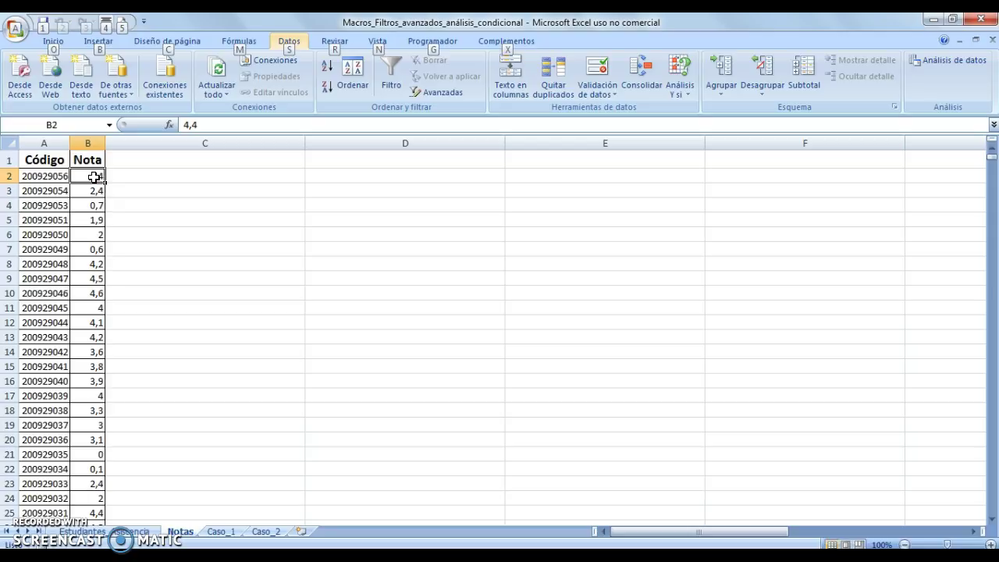
key(Escape)
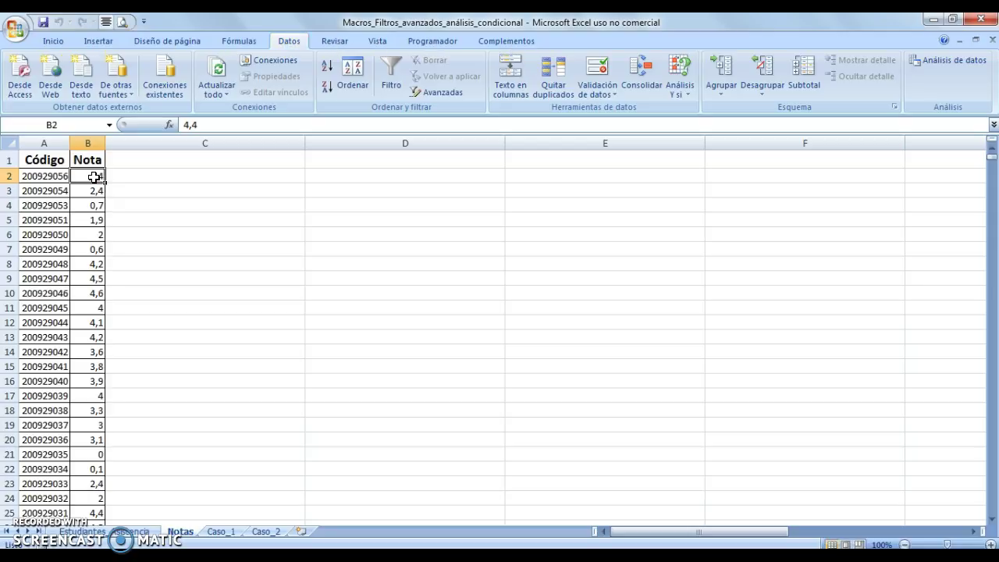
key(ctrl+shift+Down)
click(941, 61)
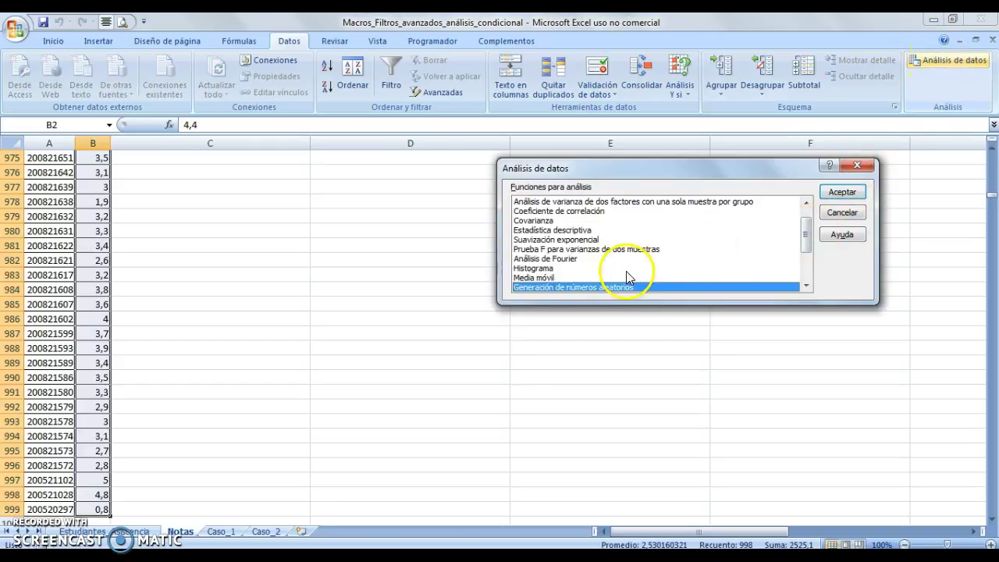
click(557, 231)
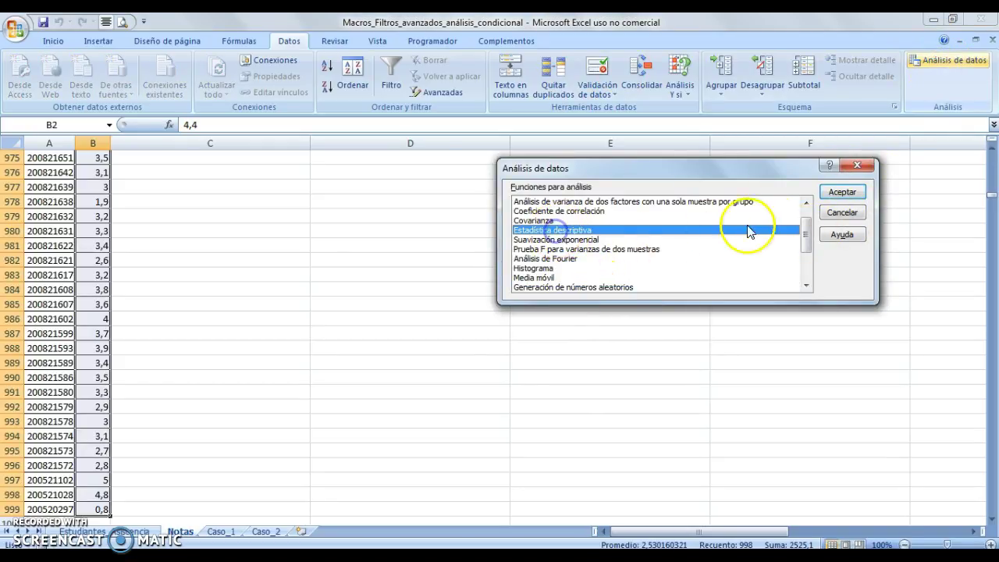
click(838, 193)
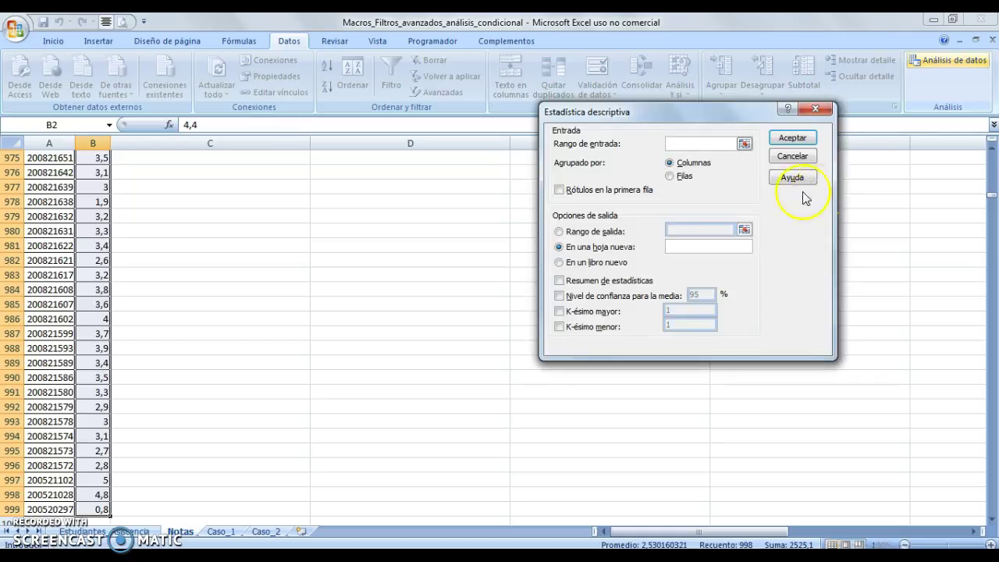
Set the input range of the descriptive statistics to the grades in $B$2:$B$999.
click(744, 144)
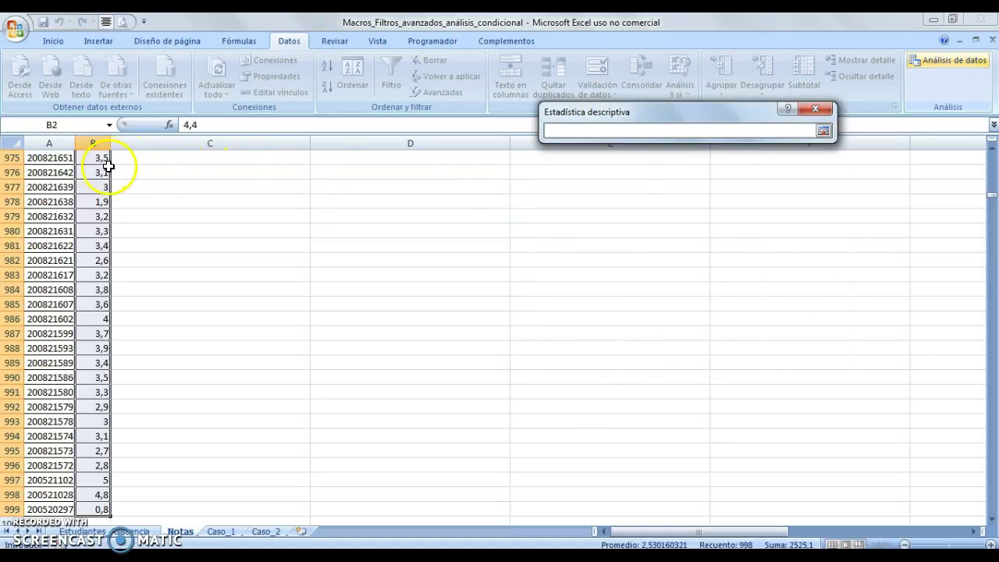
scroll(107, 163, up, 4)
drag(994, 203, 993, 154)
click(90, 176)
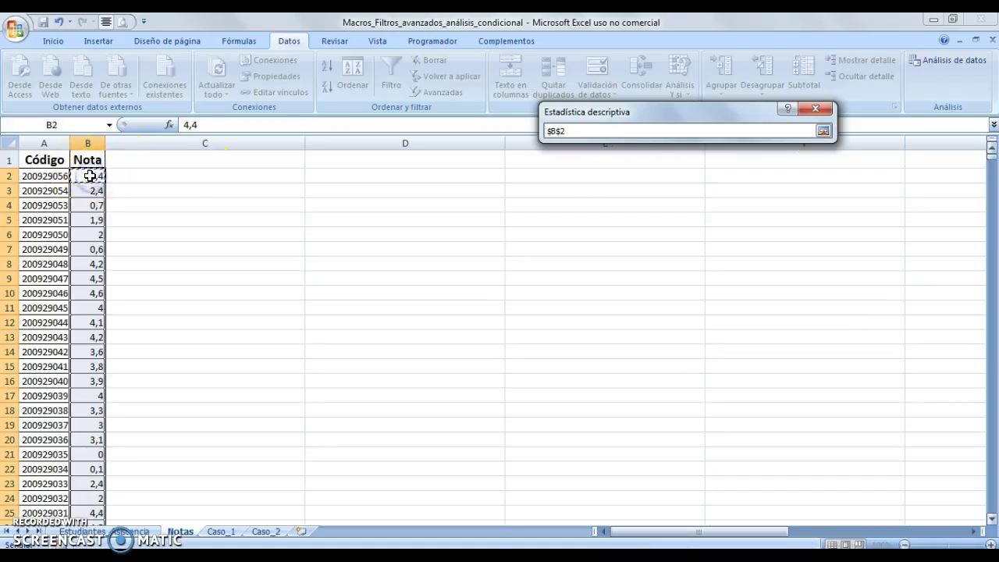
key(ctrl+shift+Down)
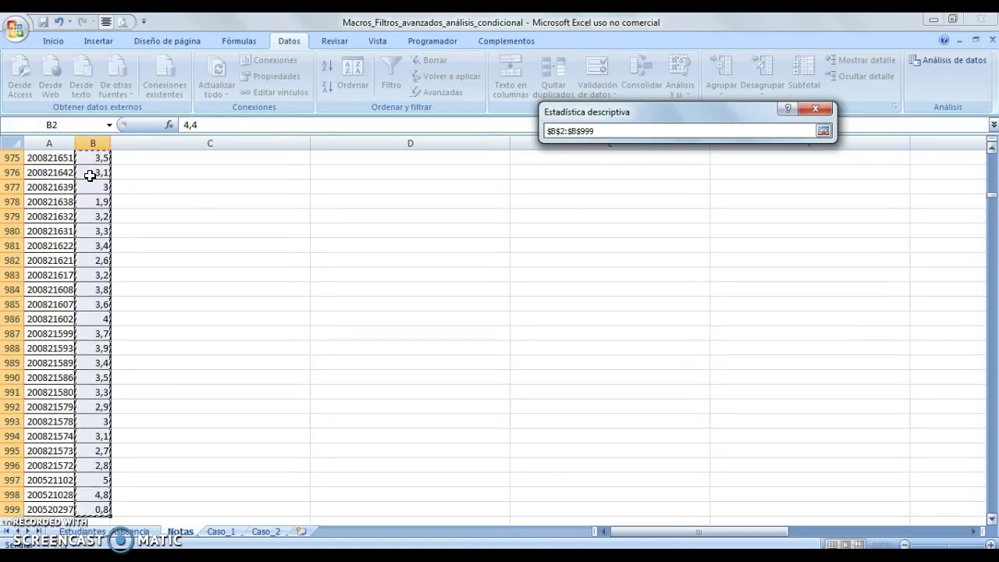
click(825, 131)
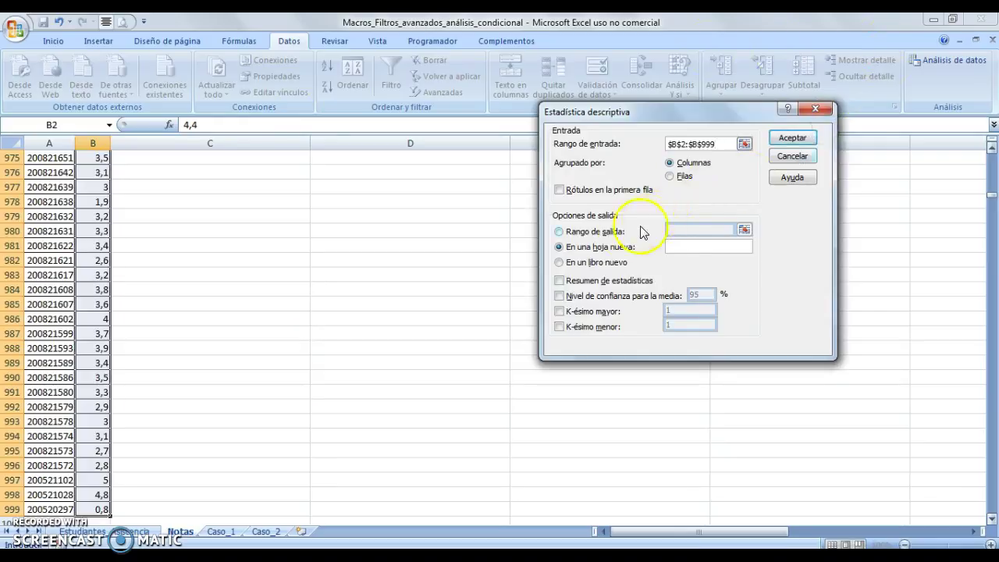
Send the output to a new sheet named Estadística, enable Resumen de estadísticas and generate the descriptive statistics.
click(696, 248)
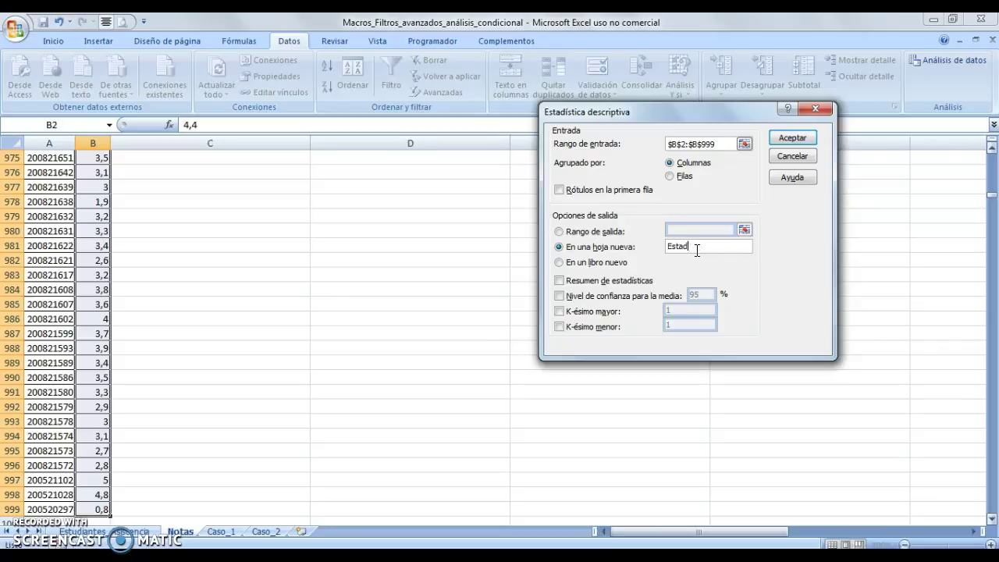
click(858, 544)
click(848, 505)
click(722, 248)
click(794, 140)
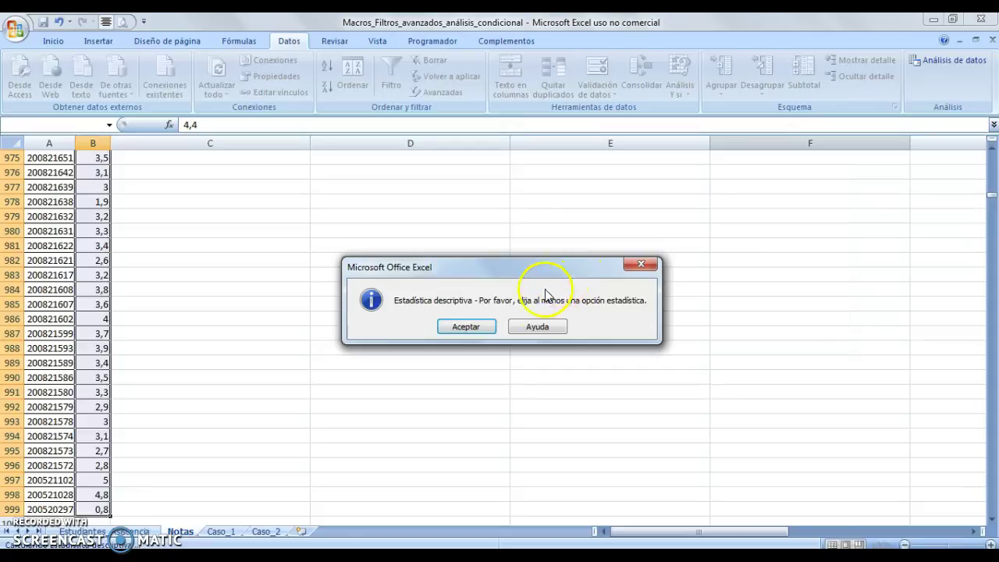
click(471, 326)
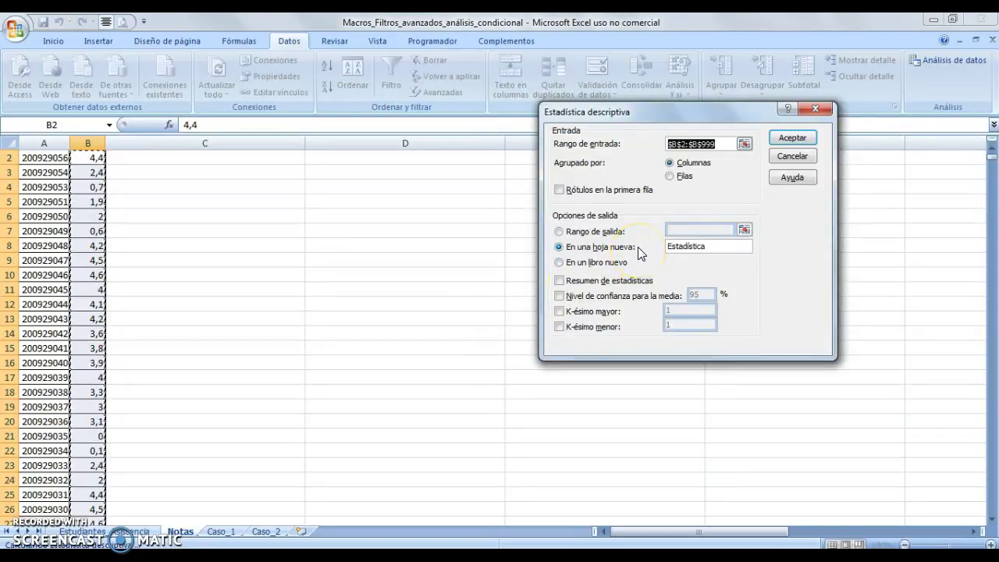
click(629, 282)
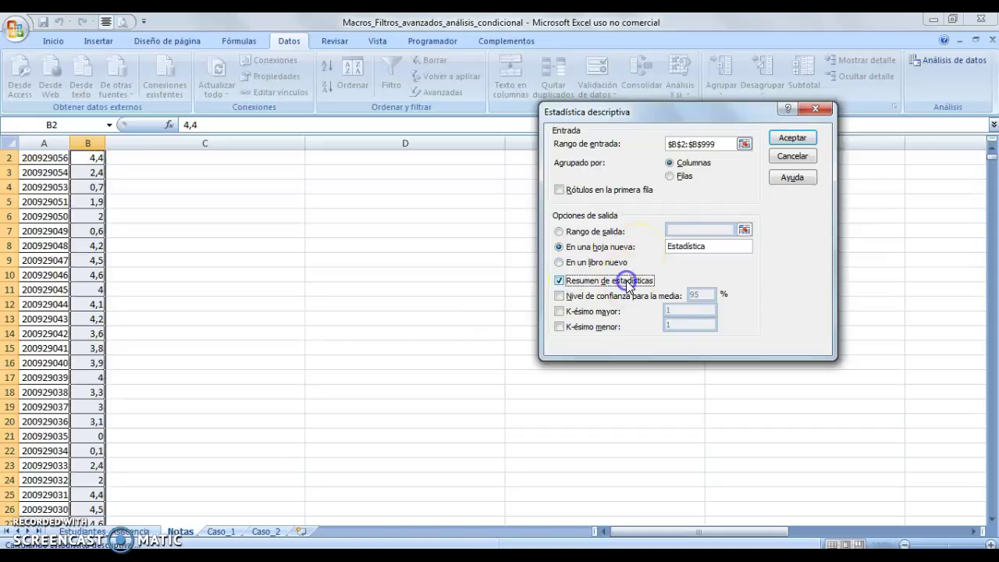
click(790, 139)
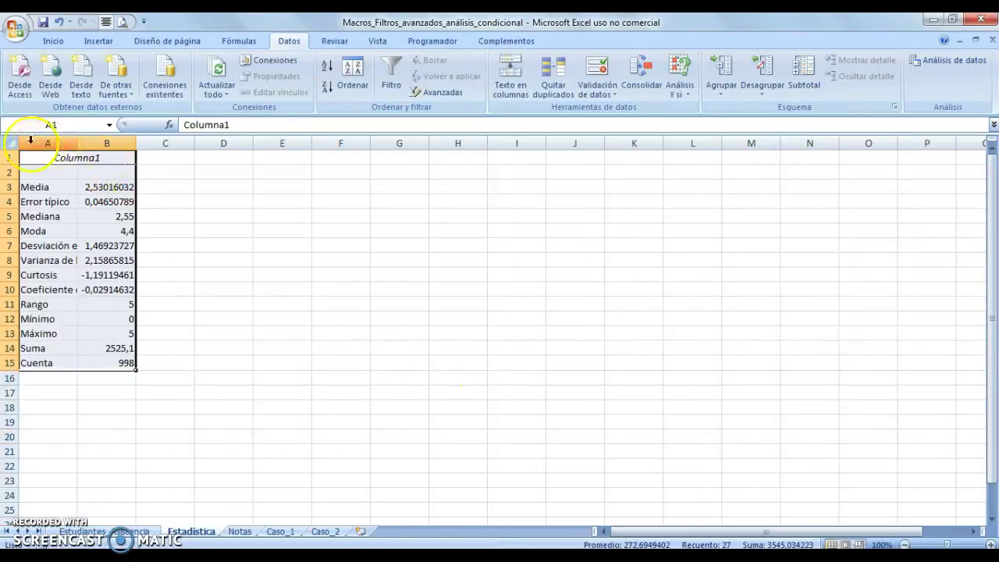
Fit the widths of columns A and B on the Estadística sheet to their contents.
drag(47, 143, 125, 144)
click(147, 201)
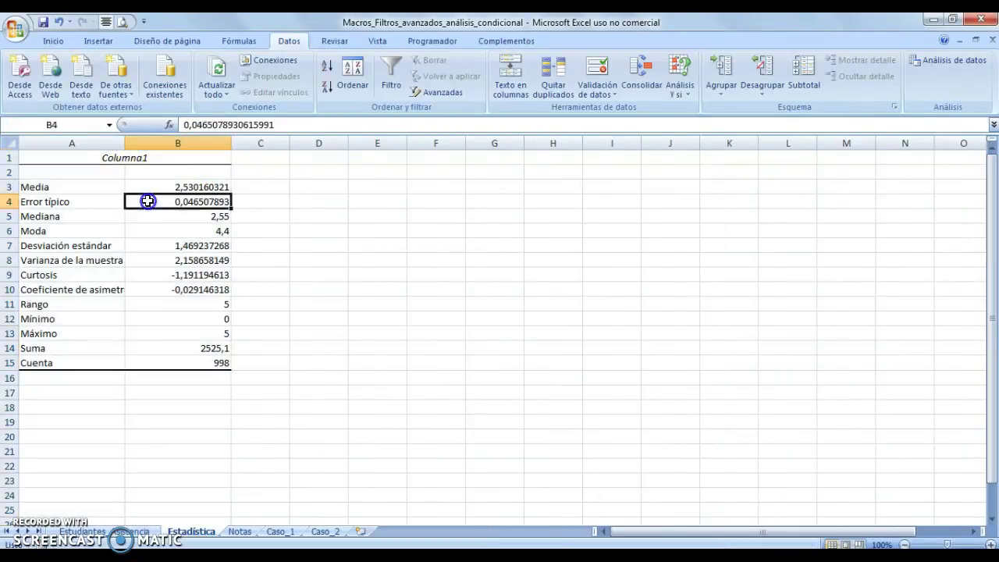
click(79, 145)
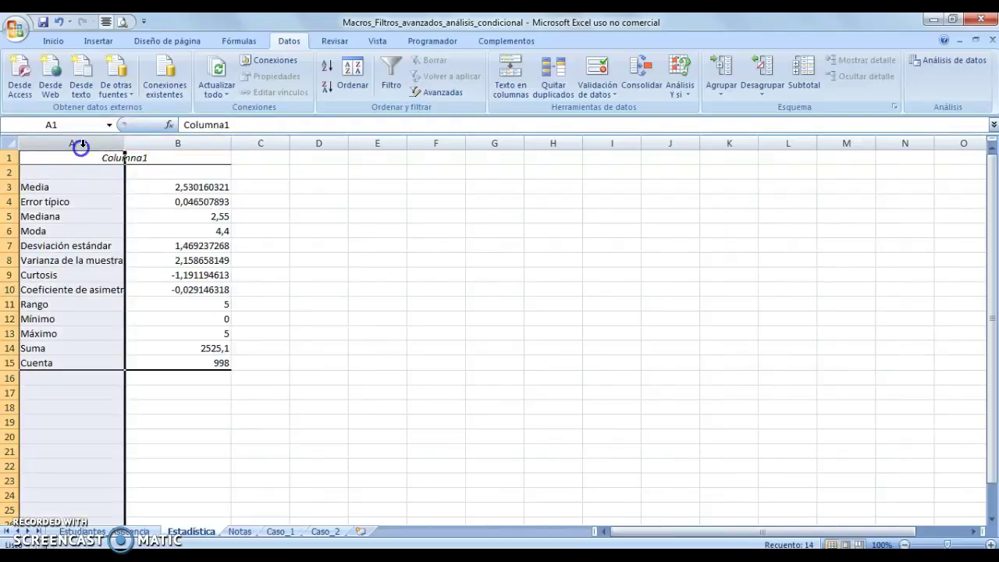
double_click(125, 143)
double_click(245, 144)
click(241, 181)
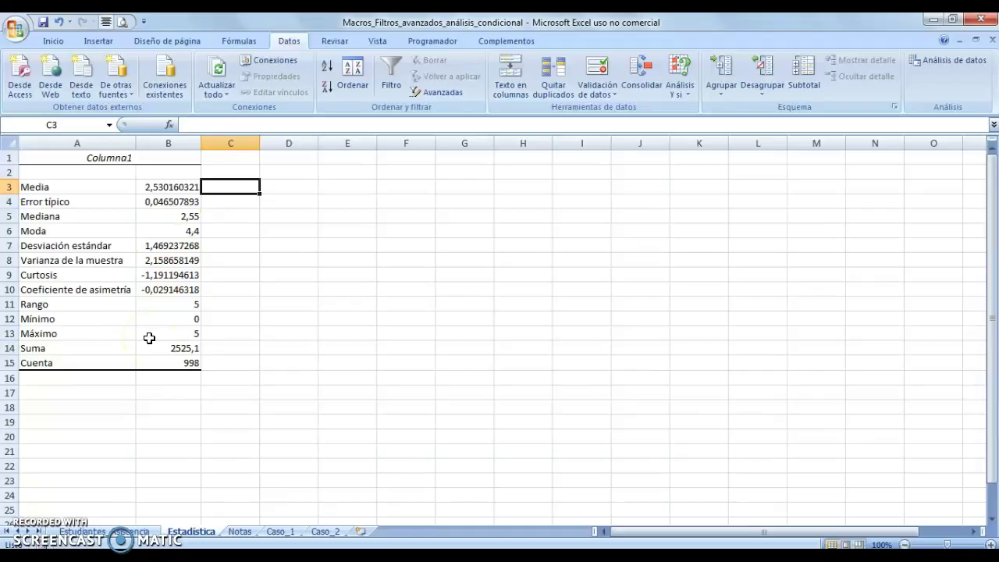
Return to the Notas sheet and select the whole Nota column.
click(238, 535)
click(180, 370)
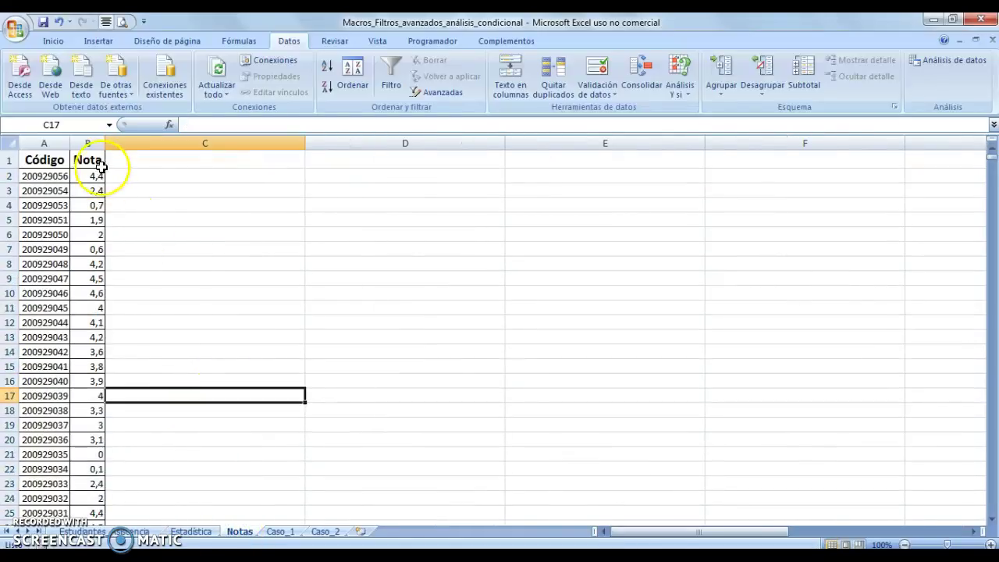
click(89, 144)
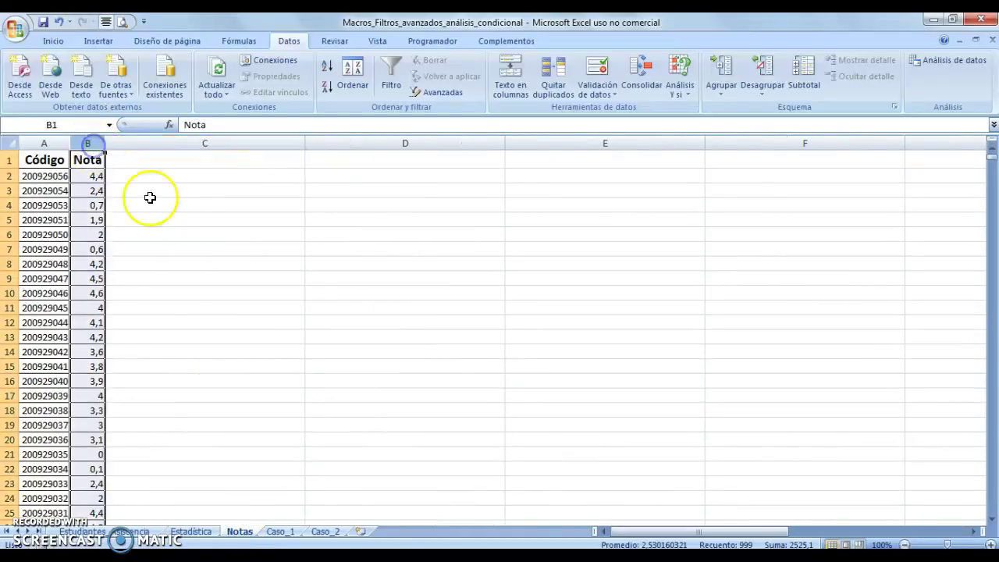
Try a conditional-formatting colour scale with red for high and green for low grades on the Nota column, and undo it.
click(49, 40)
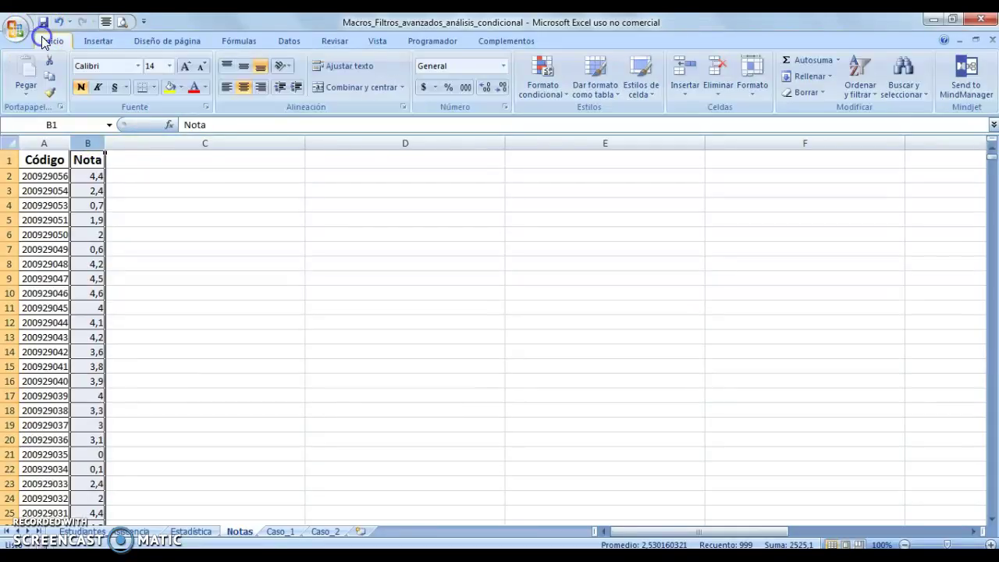
click(553, 93)
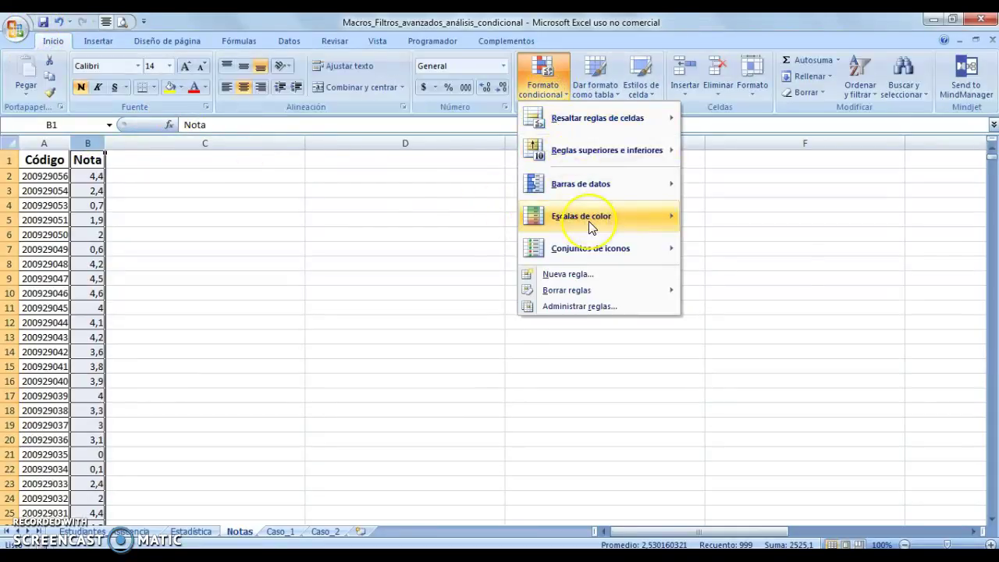
mouse_move(590, 226)
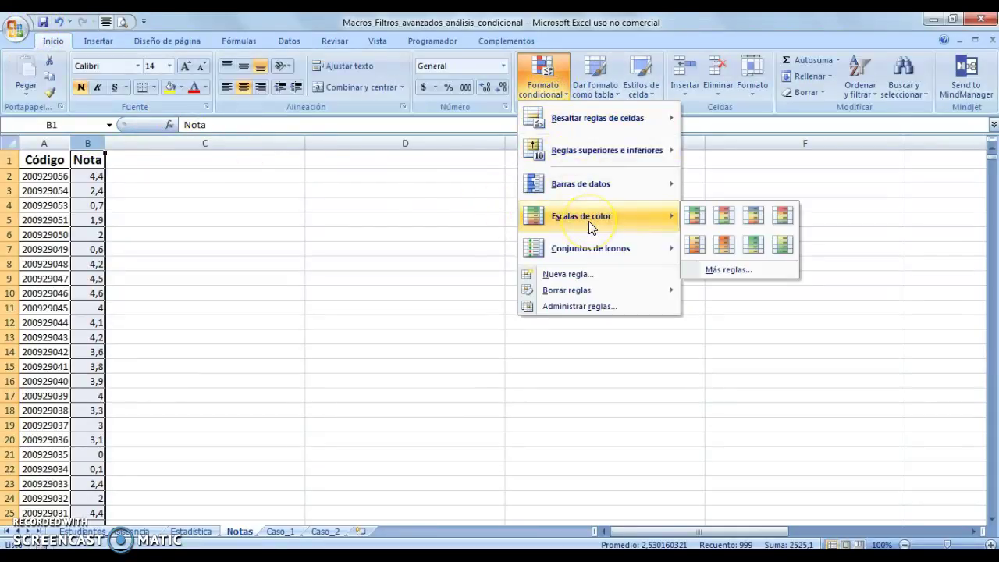
click(724, 217)
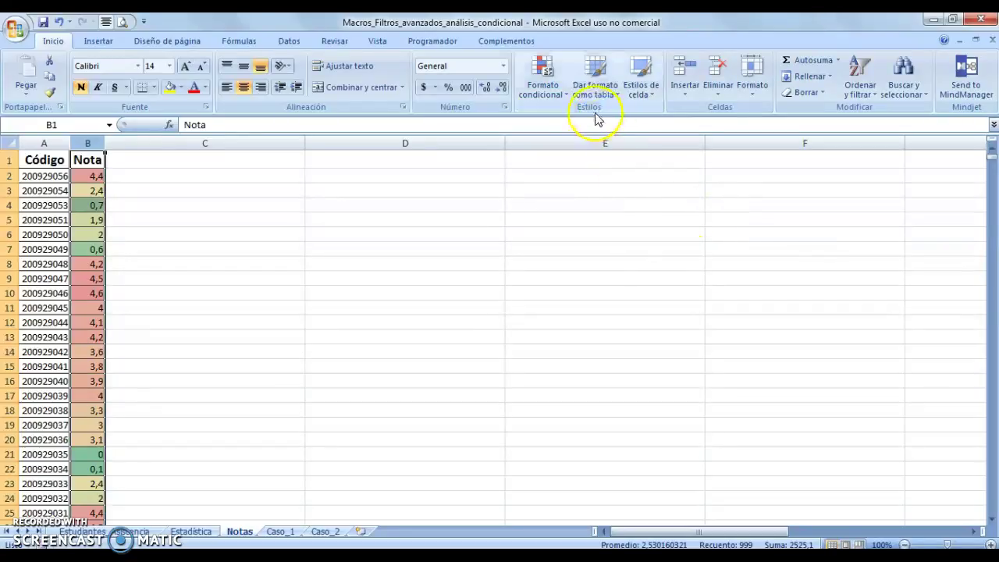
key(ctrl+z)
Apply the three-colour scale with green for high, yellow for middle and red for low grades to the Nota column and review the coloured cells.
click(563, 96)
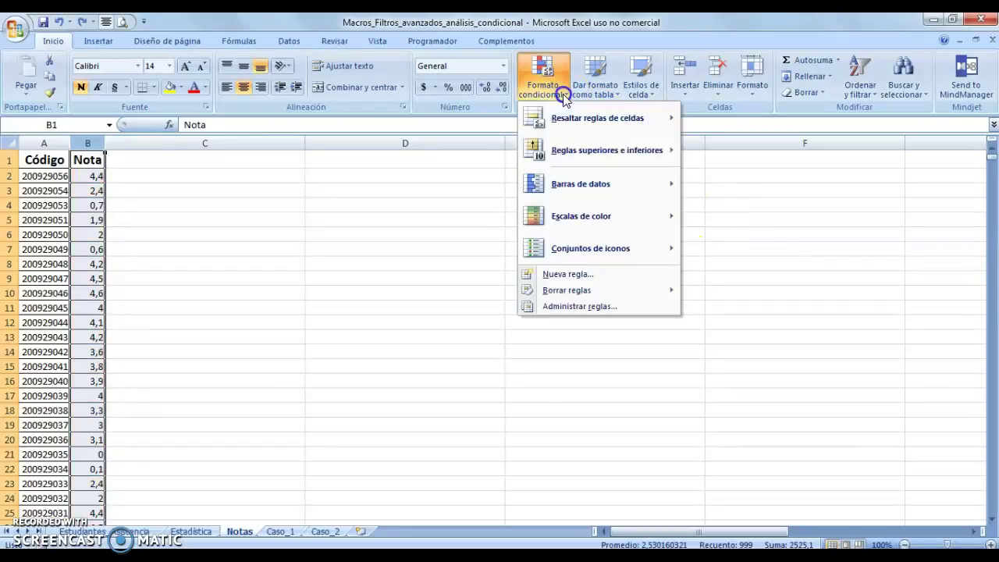
mouse_move(600, 211)
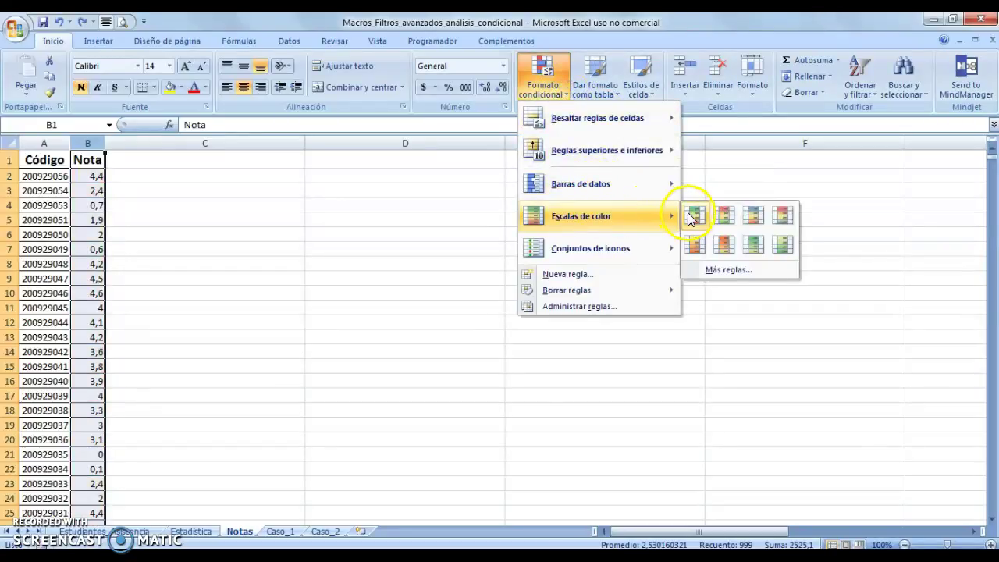
click(694, 212)
click(277, 214)
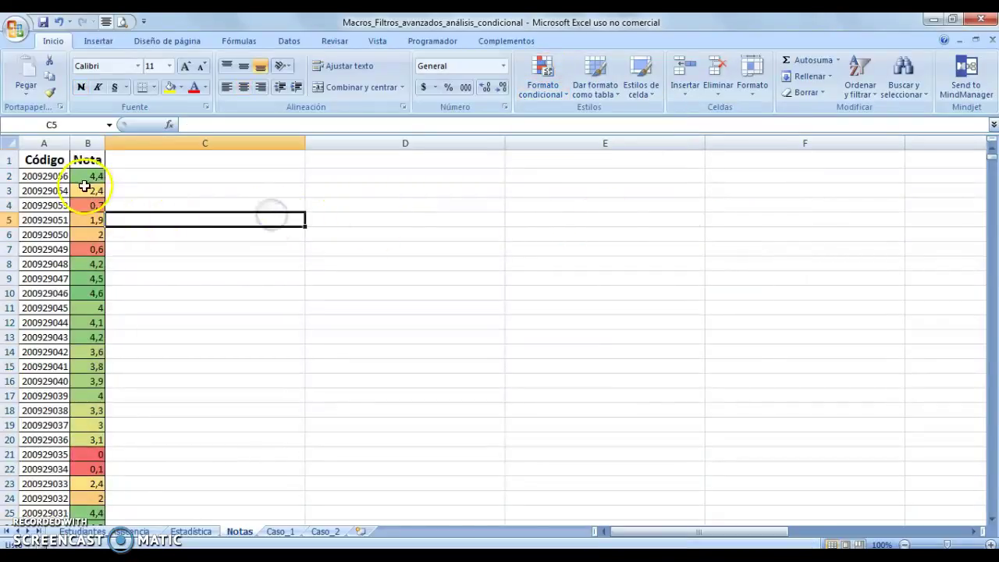
scroll(96, 277, down, 2)
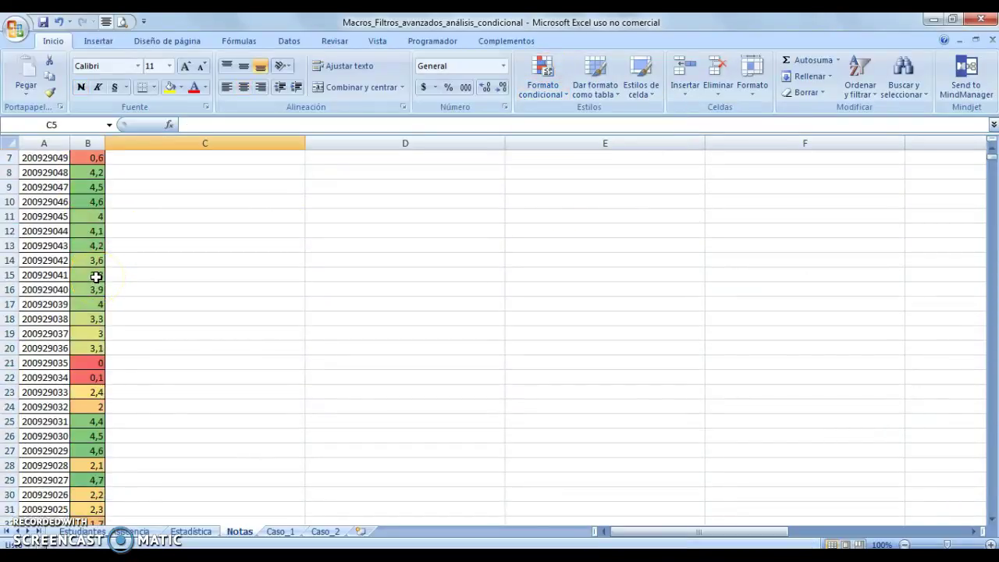
scroll(96, 277, down, 1)
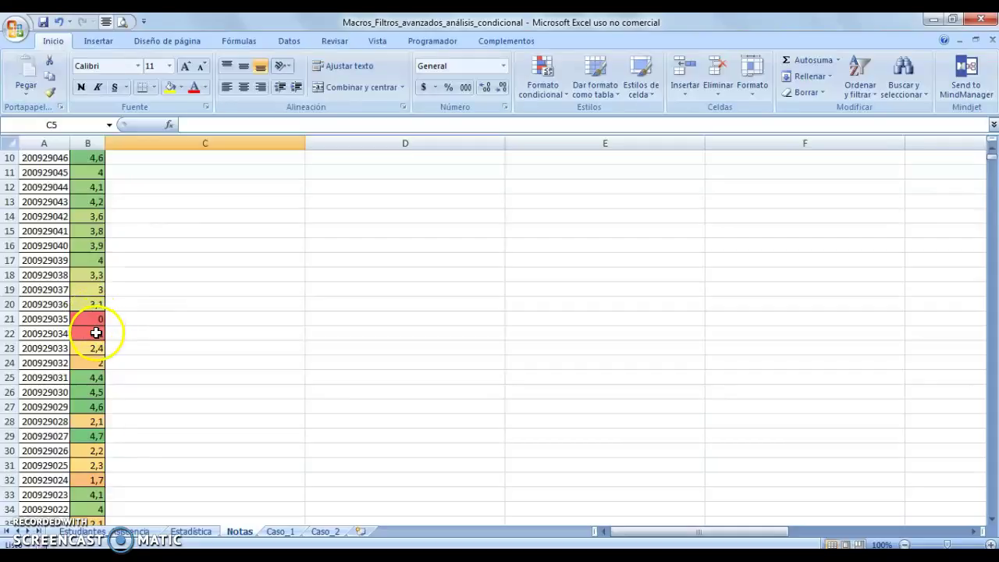
scroll(93, 324, up, 3)
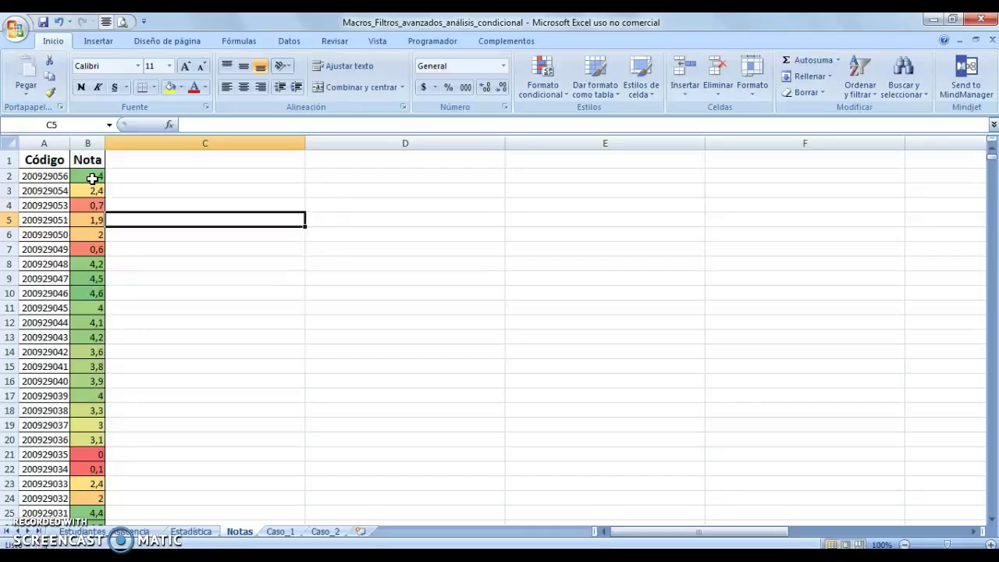
Add a conditional-formatting icon set of three coloured arrows to all the grades in the Nota column, from B2 down.
click(87, 143)
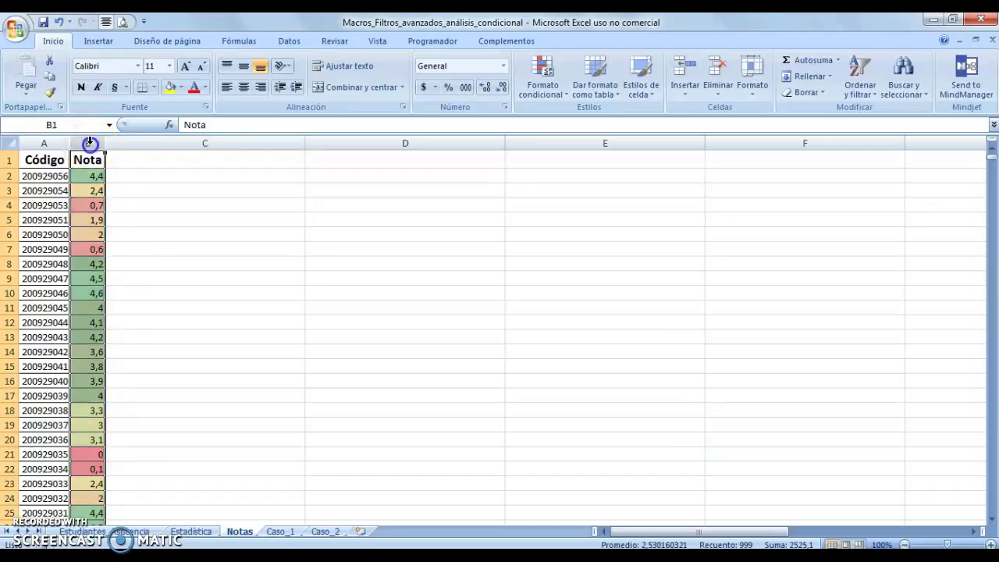
click(91, 173)
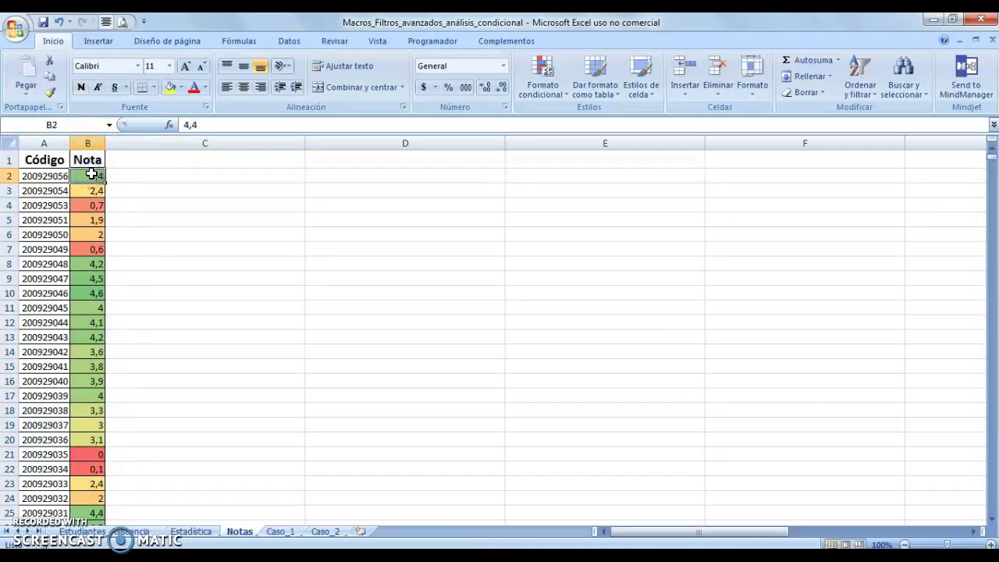
key(ctrl+shift+Down)
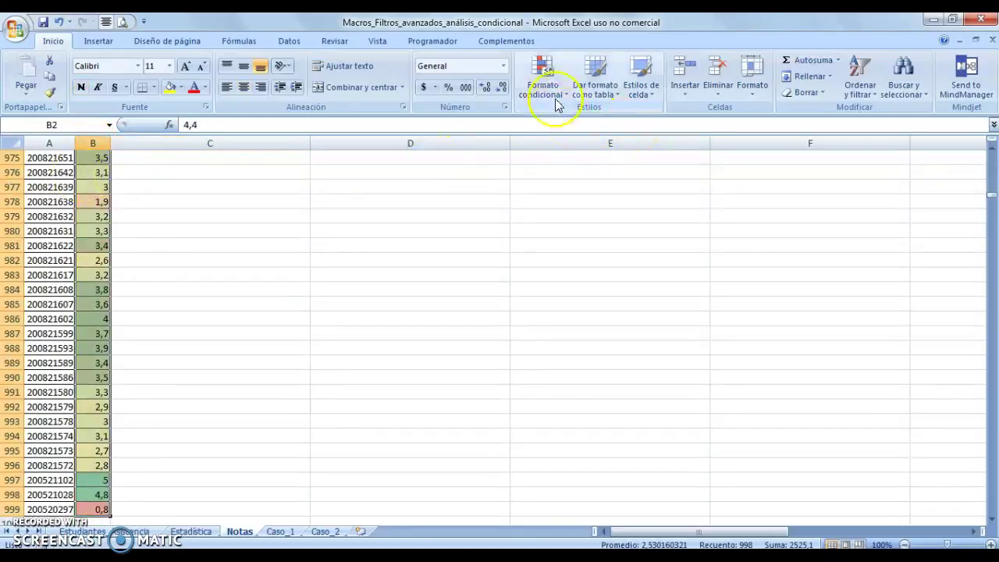
click(551, 84)
mouse_move(602, 227)
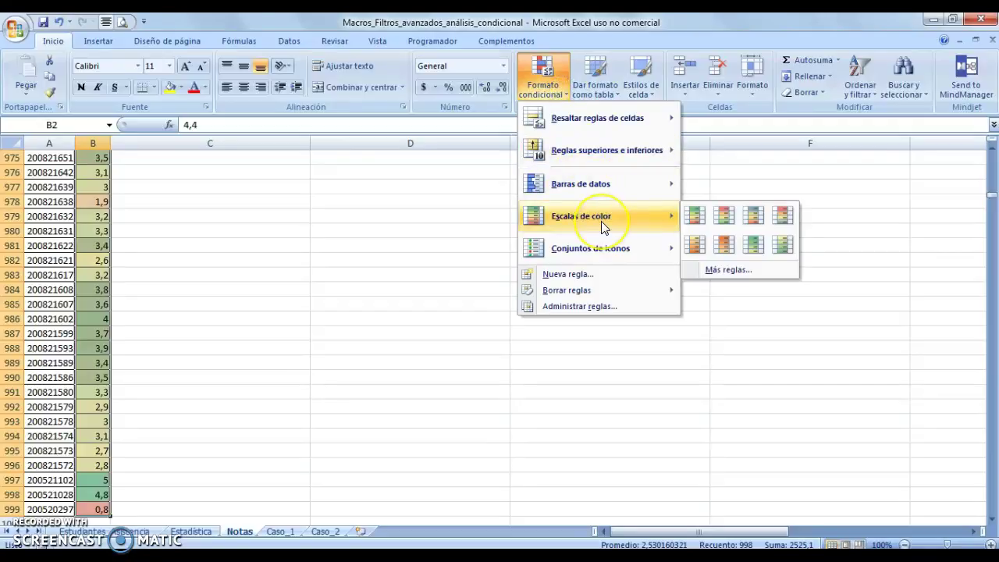
mouse_move(614, 250)
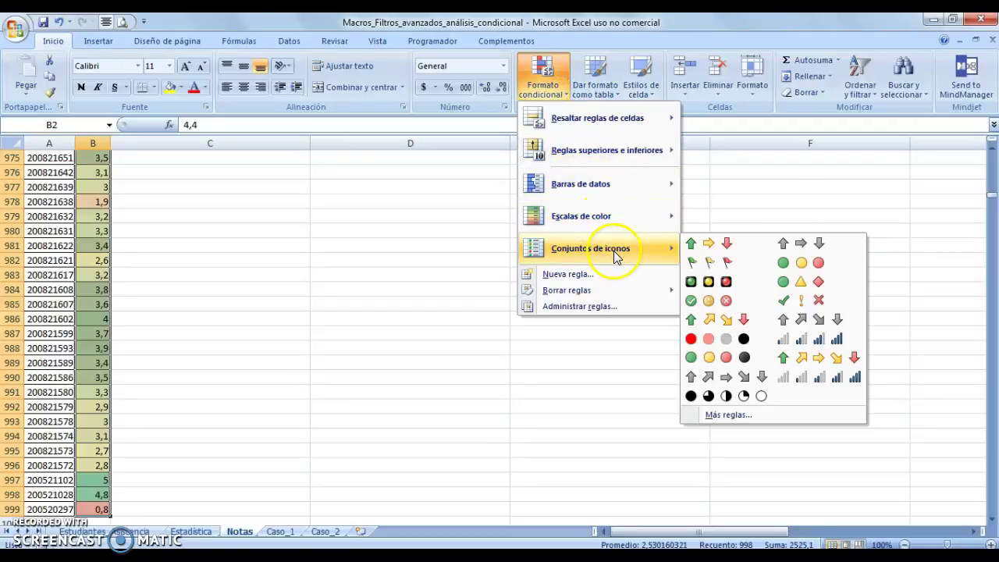
click(701, 248)
key(ctrl+BackSpace)
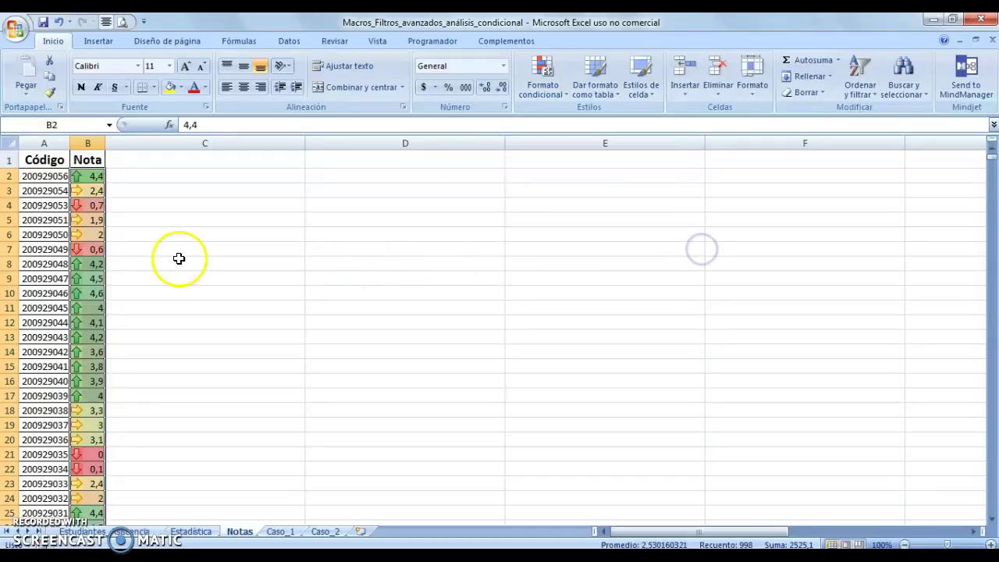
click(131, 203)
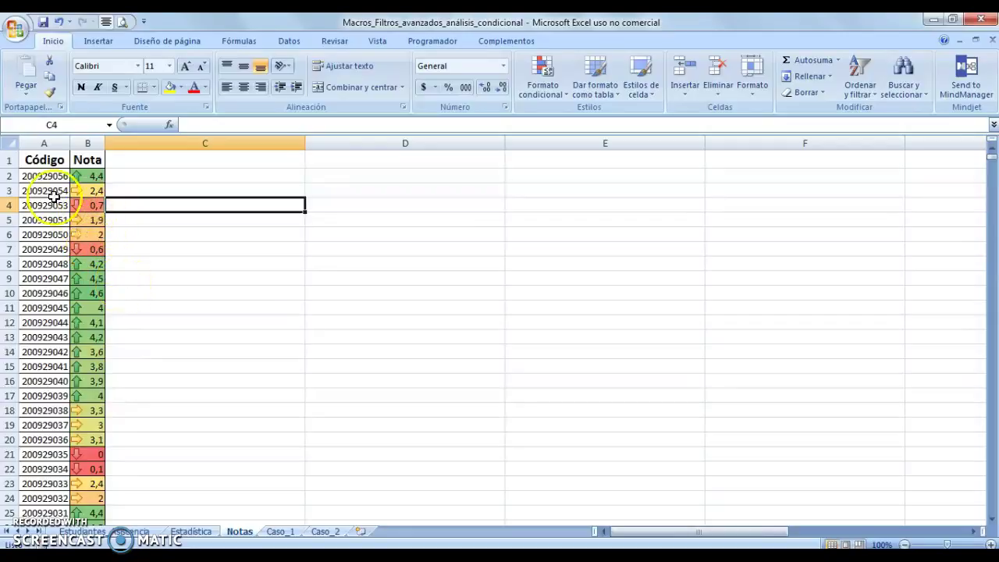
Turn on filtering for the Código and Nota columns.
click(47, 160)
drag(44, 143, 83, 143)
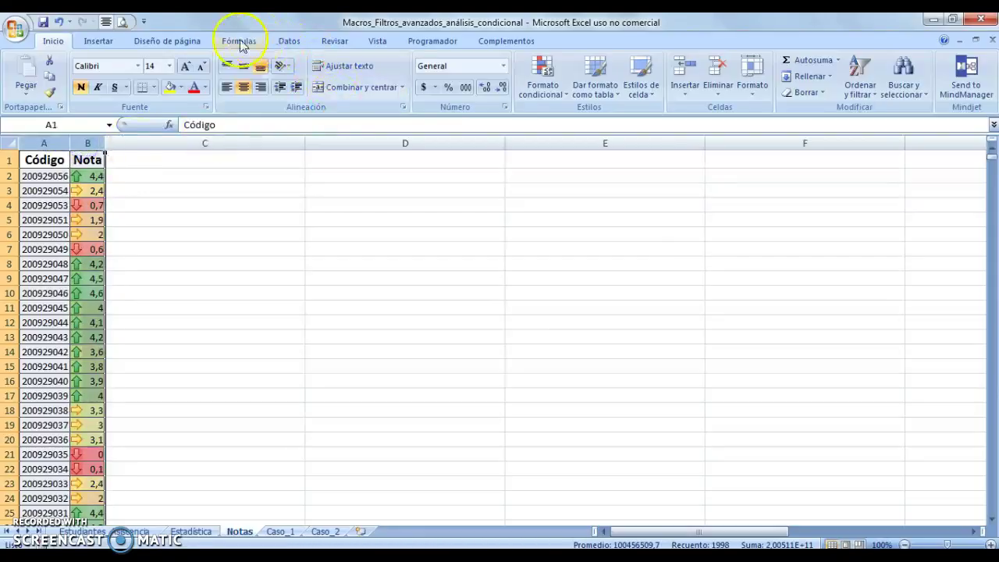
click(286, 41)
click(392, 78)
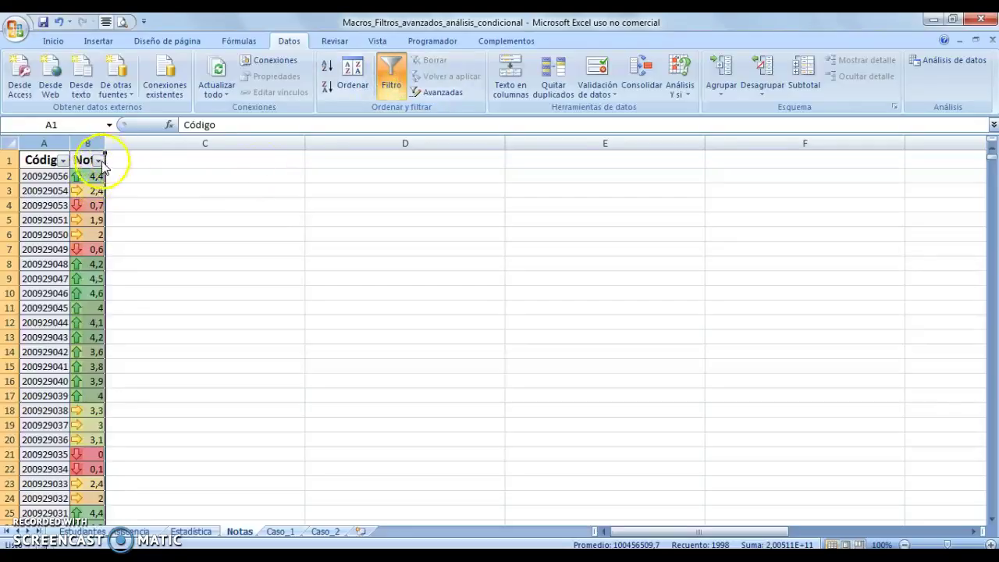
Sort the list by Nota from highest to lowest.
click(99, 161)
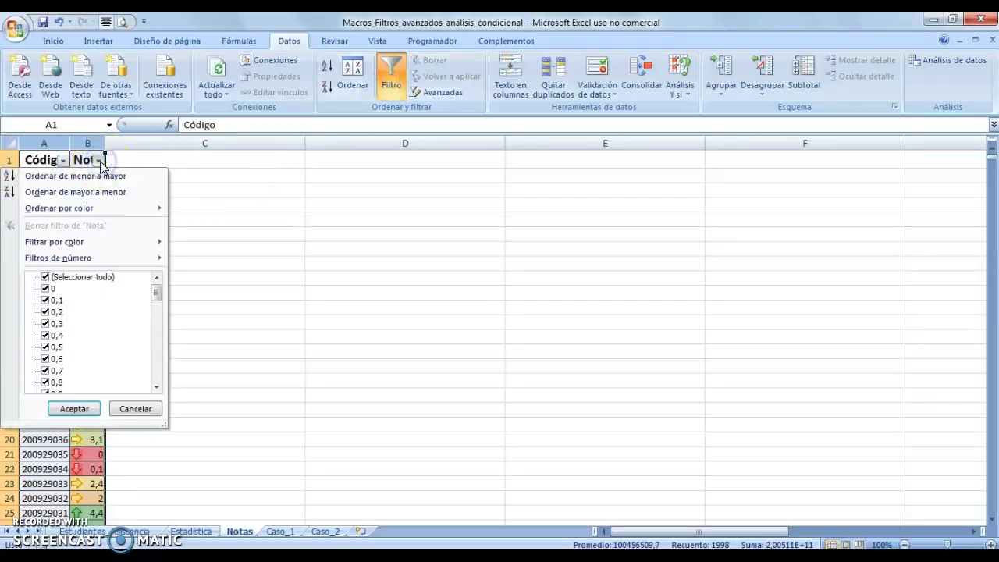
click(223, 165)
click(99, 160)
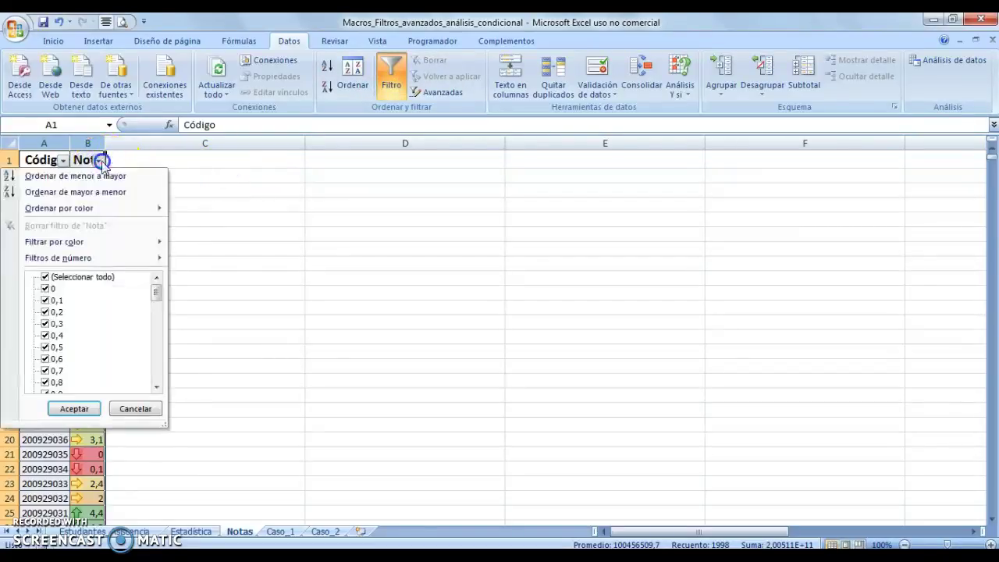
click(110, 178)
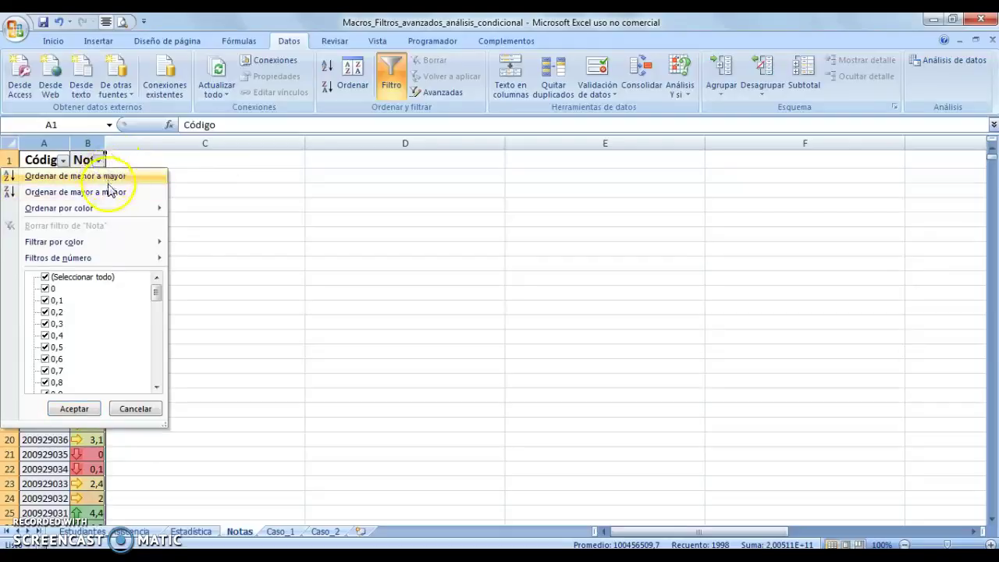
click(110, 192)
click(159, 214)
Examine how the arrow icons and colours change down the sorted Nota column.
scroll(84, 218, down, 2)
scroll(84, 219, down, 20)
scroll(89, 214, down, 20)
scroll(89, 214, down, 20)
scroll(89, 214, down, 20)
scroll(88, 217, down, 20)
scroll(85, 222, down, 20)
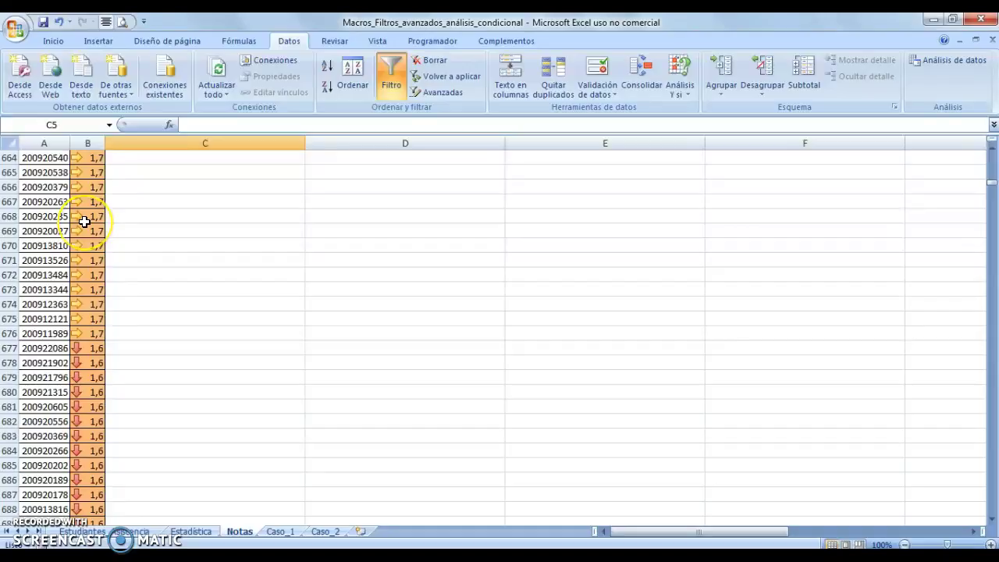
scroll(86, 218, up, 20)
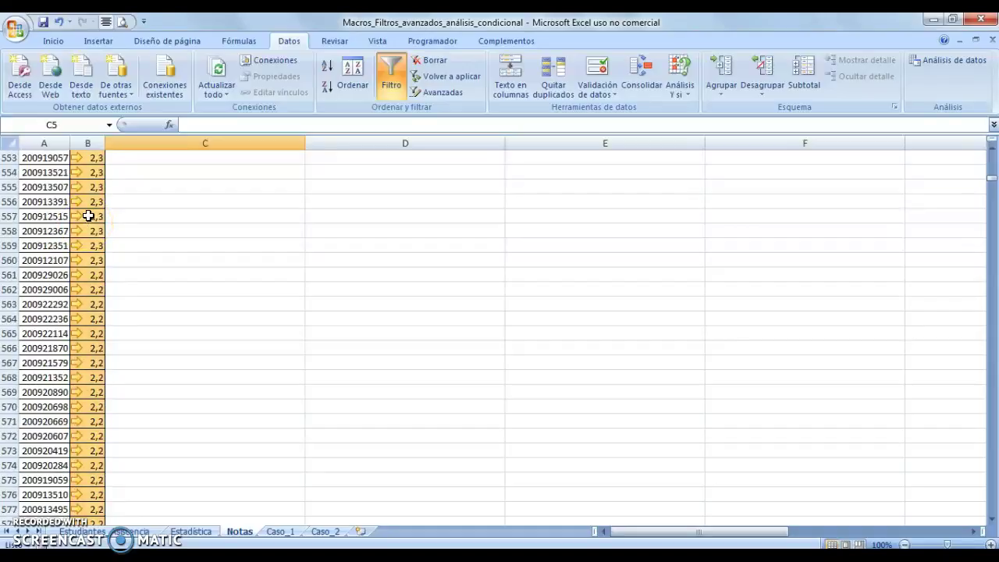
Look over the group tables on the Caso_1 and Caso_2 sheets, ending on Caso_1.
click(279, 531)
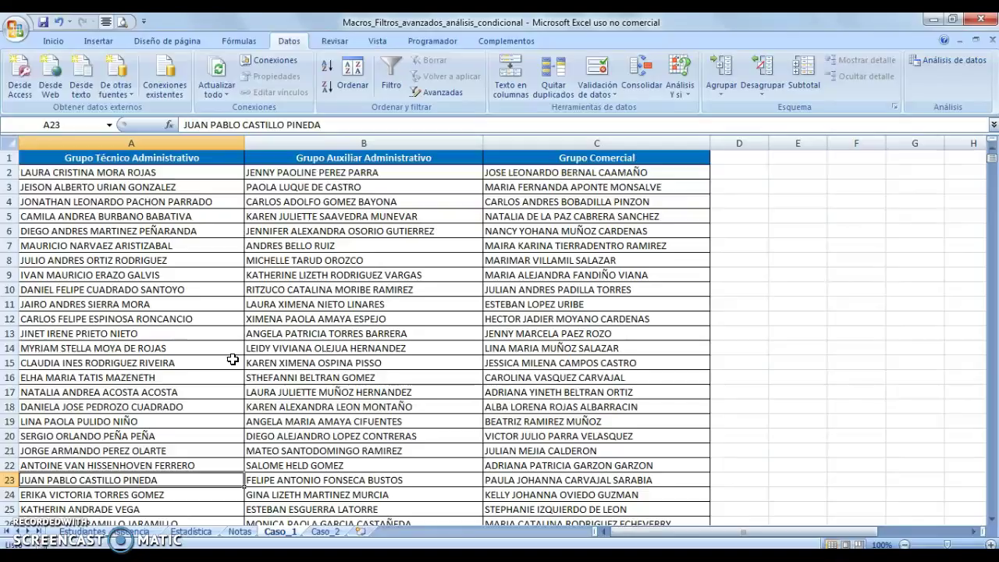
click(326, 531)
click(281, 531)
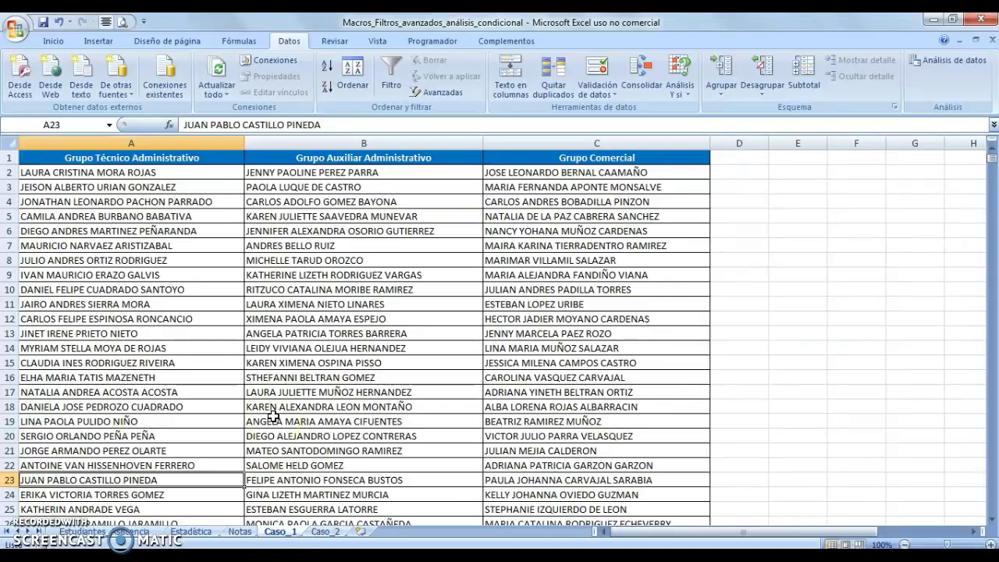
Assign the range name Tabl1 to the whole table on Caso_1, A1:C1001, including its headers.
click(103, 162)
key(ctrl+shift+Down)
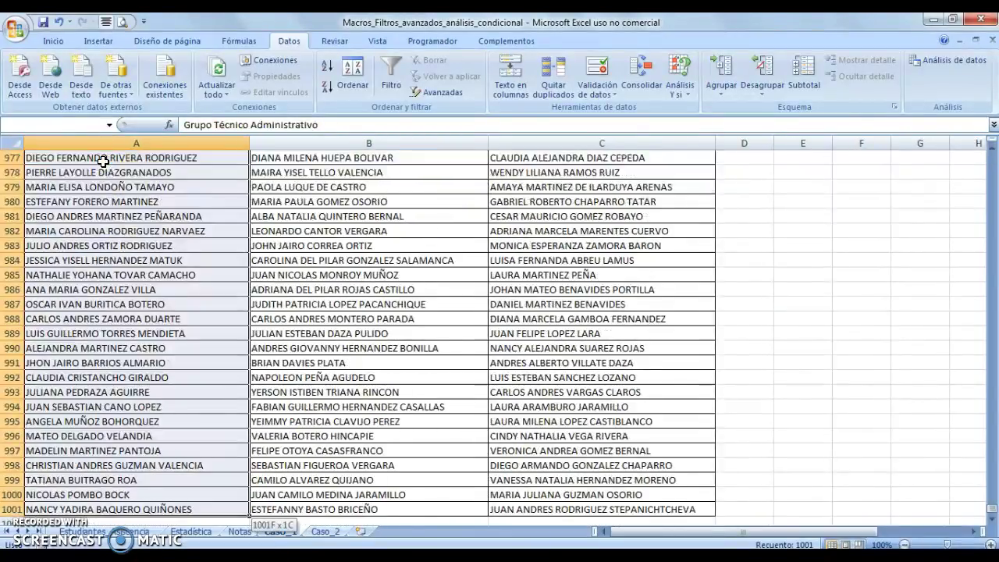
key(ctrl+shift+Right)
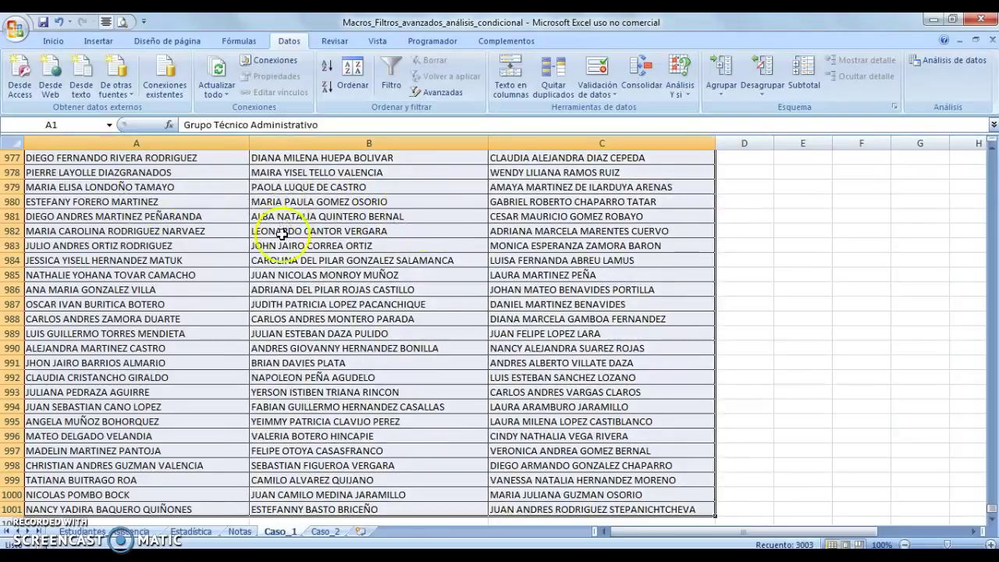
right_click(388, 360)
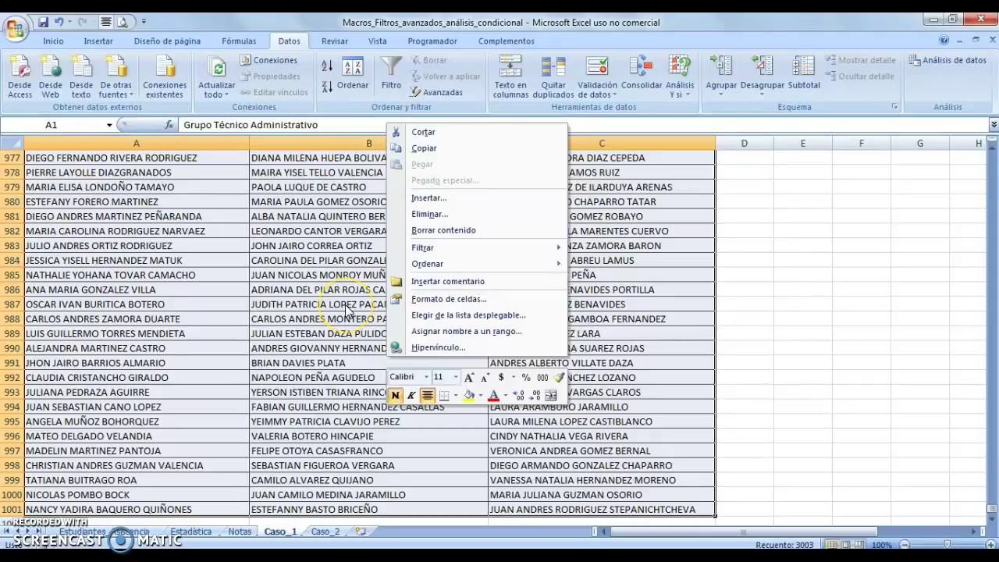
click(450, 331)
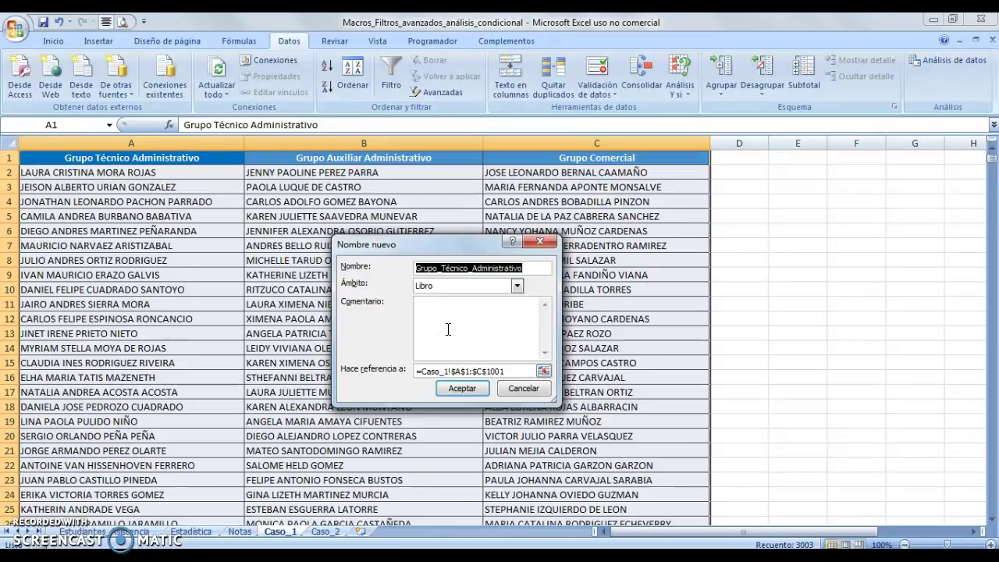
text(Tal)
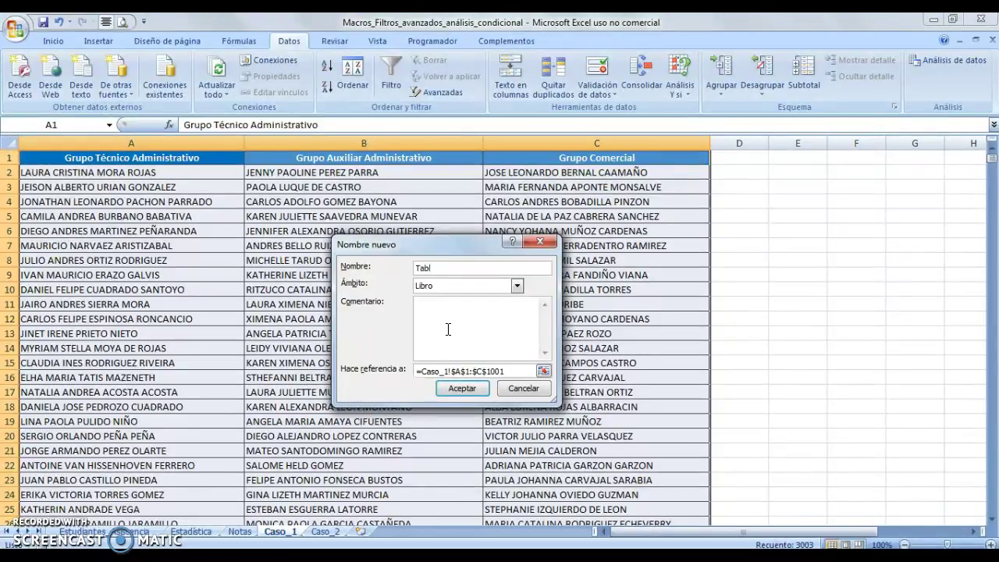
text(l1)
click(462, 388)
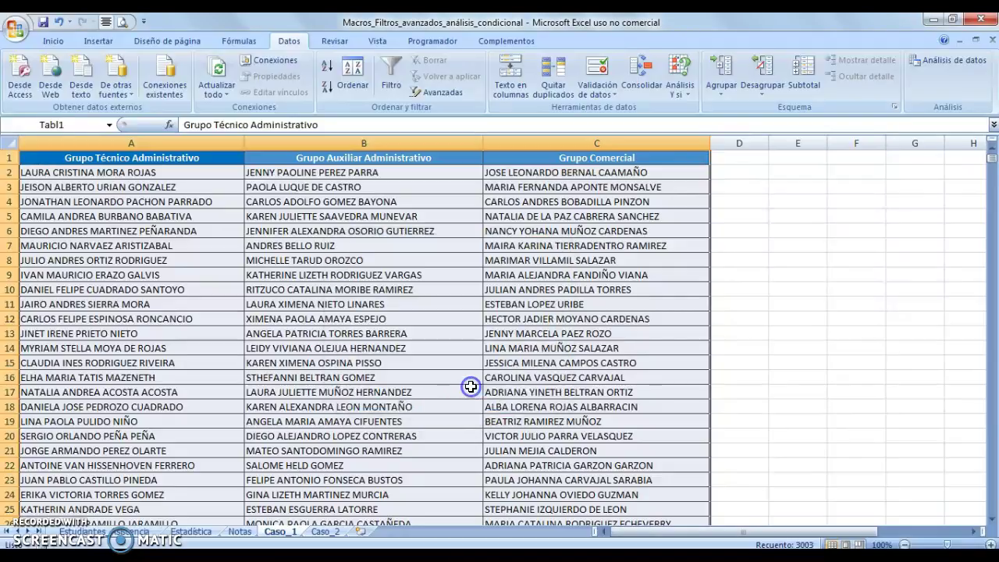
click(471, 387)
Assign the range name Tabla2 to the whole table on the Caso_2 sheet, A1:C1000, including its headers.
click(326, 531)
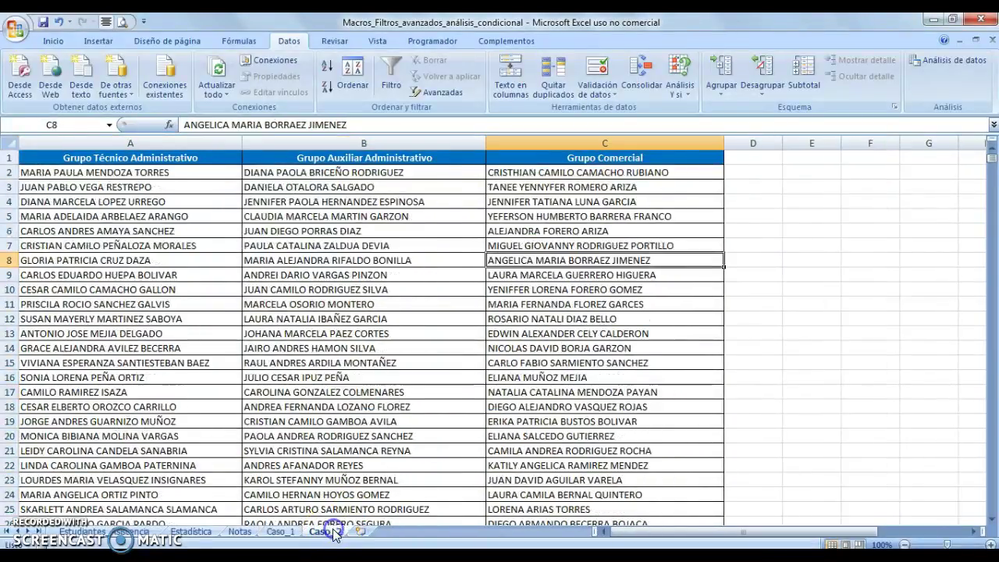
click(119, 152)
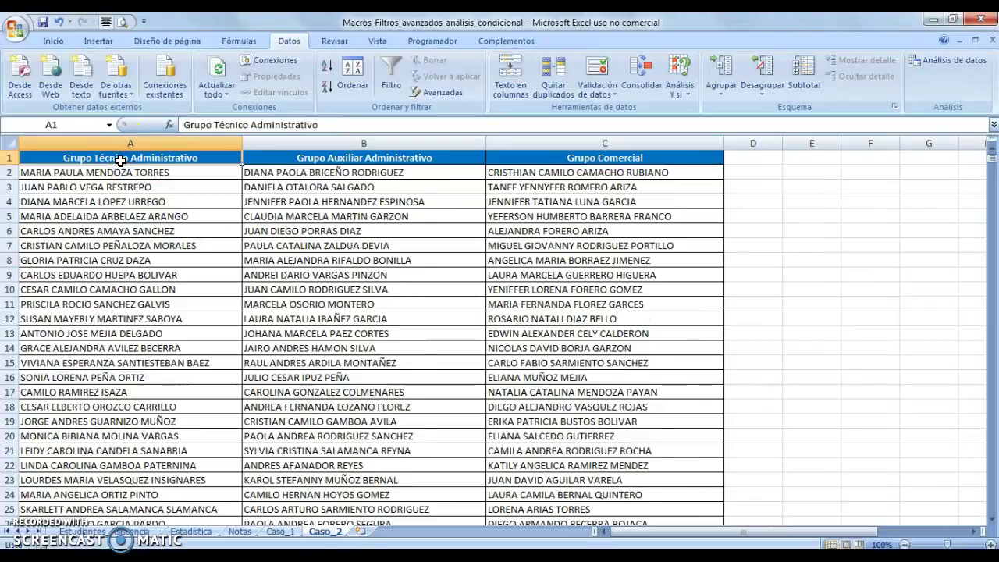
key(ctrl+shift+End)
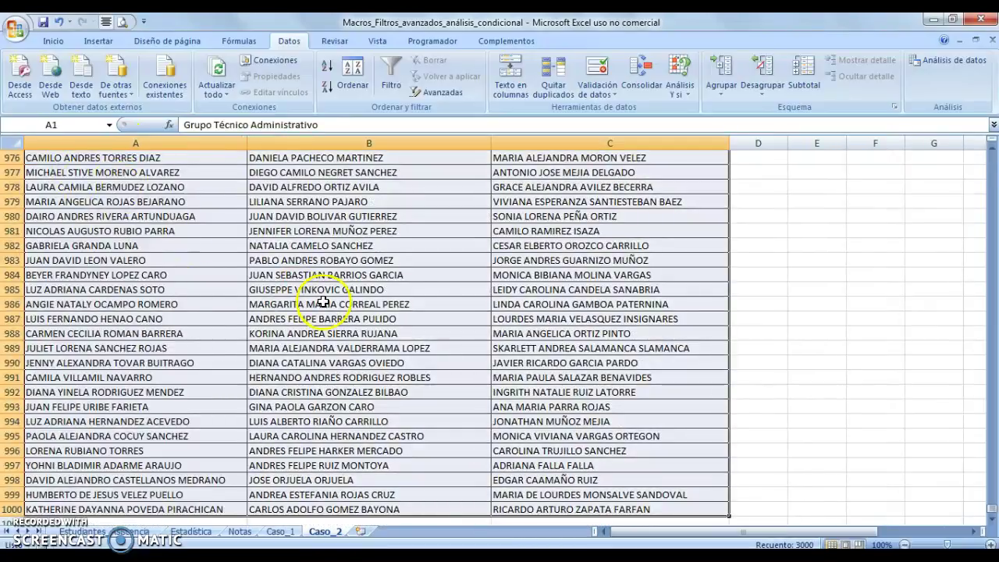
right_click(324, 302)
click(378, 509)
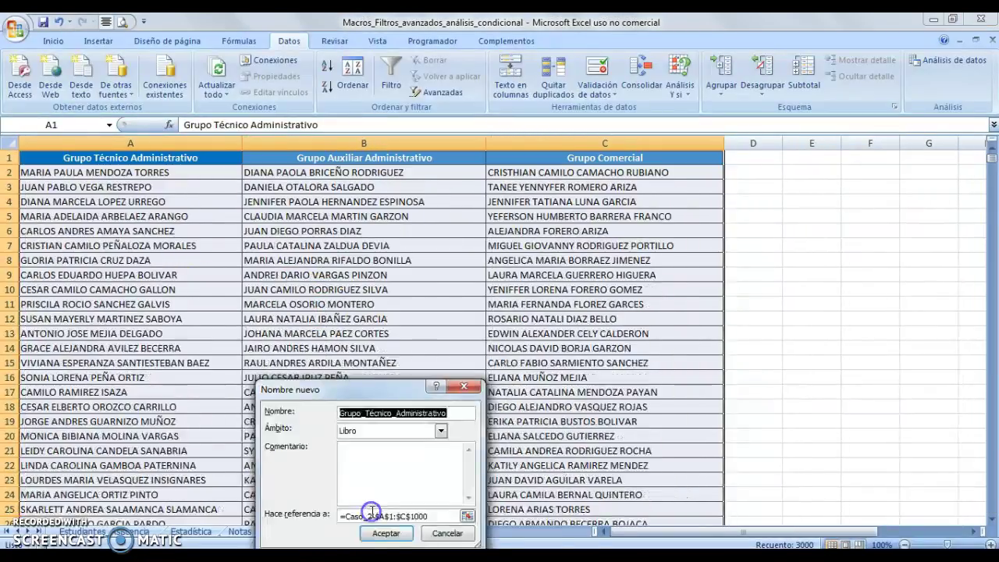
text(Tabla2)
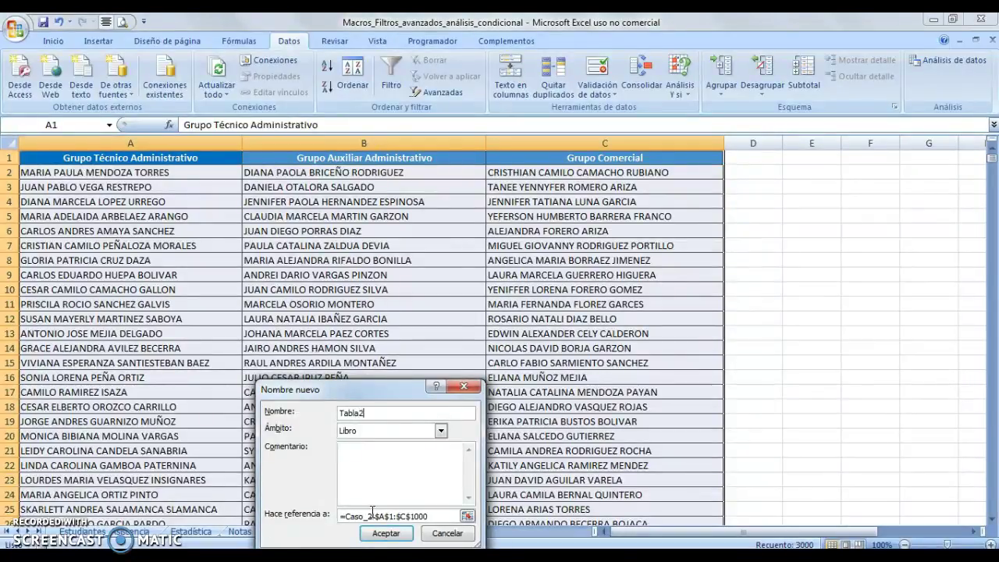
click(386, 533)
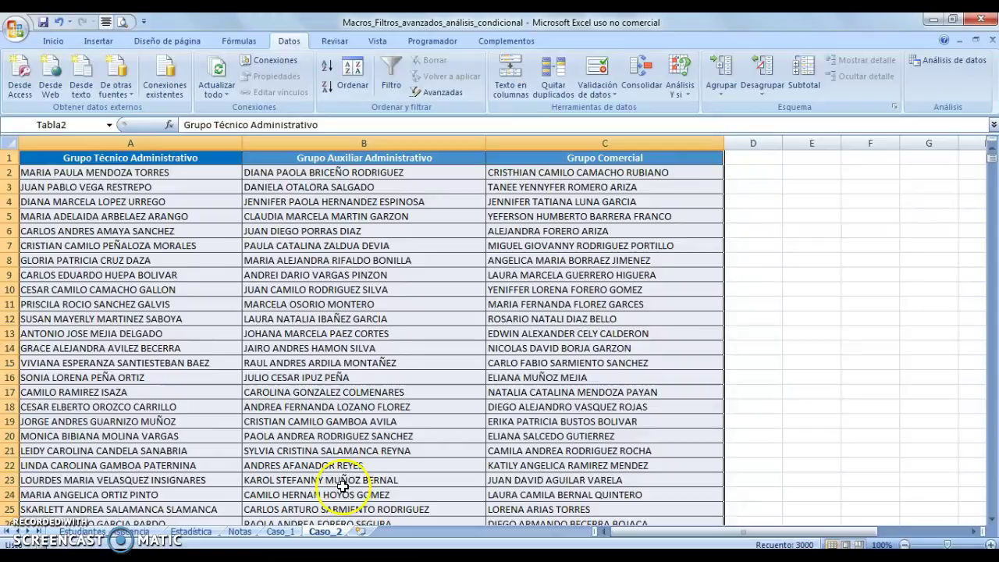
click(257, 348)
Reselect the whole Caso_2 table from its header row to the last record to check its range name.
drag(130, 160, 620, 167)
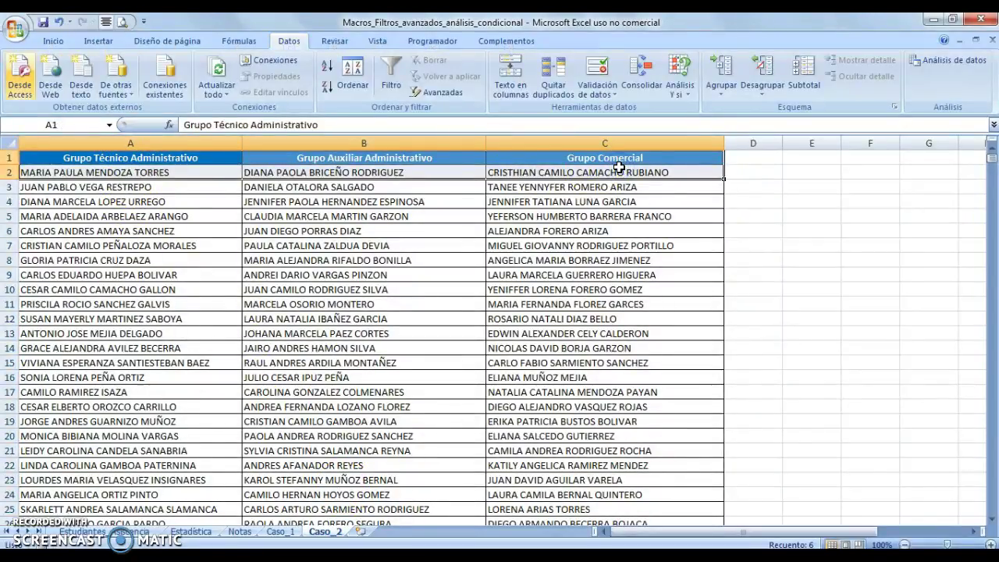
click(560, 160)
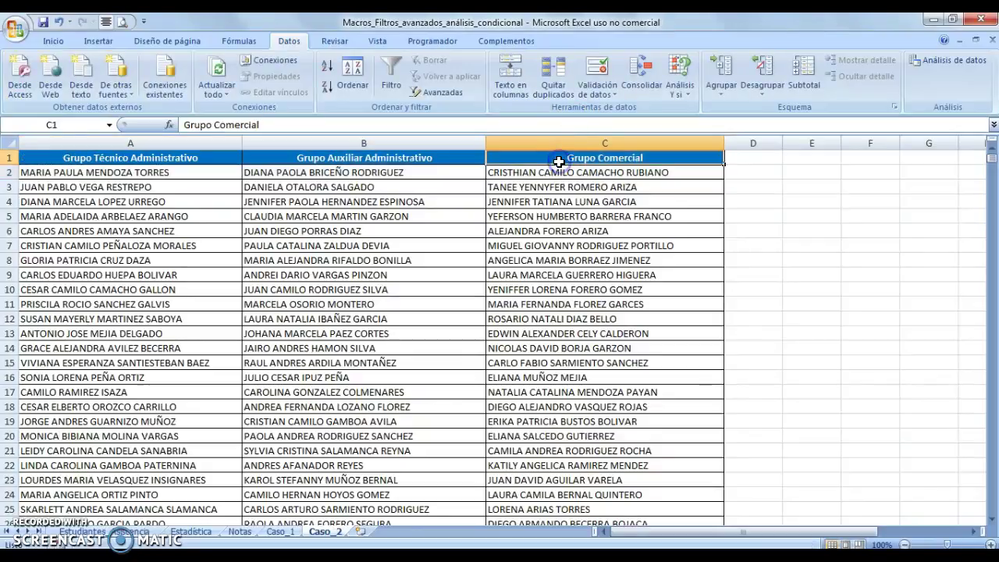
key(ctrl+Home)
key(ctrl+shift+Right)
key(ctrl+shift+Down)
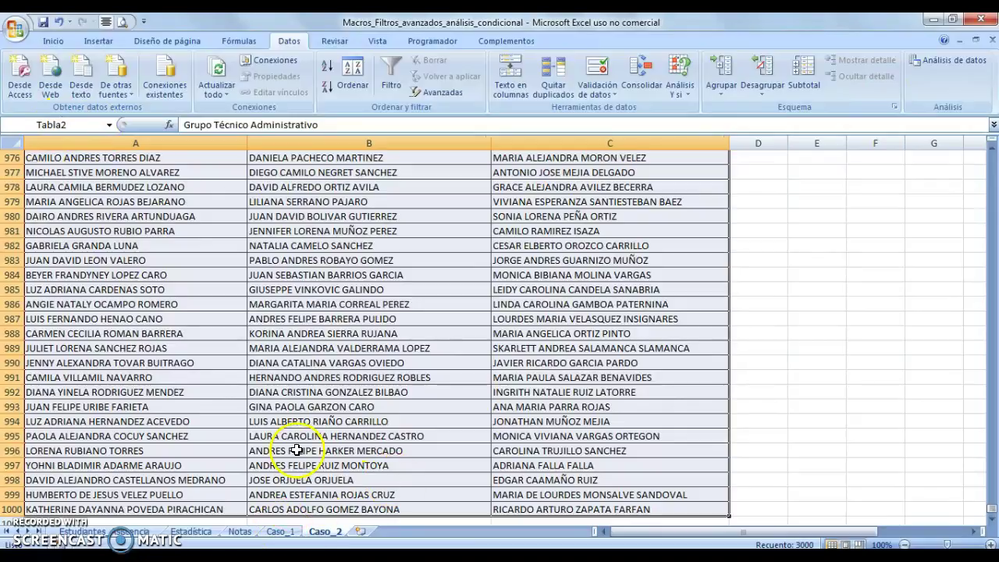
Return to Caso_1, reselect its whole table to check the range name, and clear the selection.
click(281, 532)
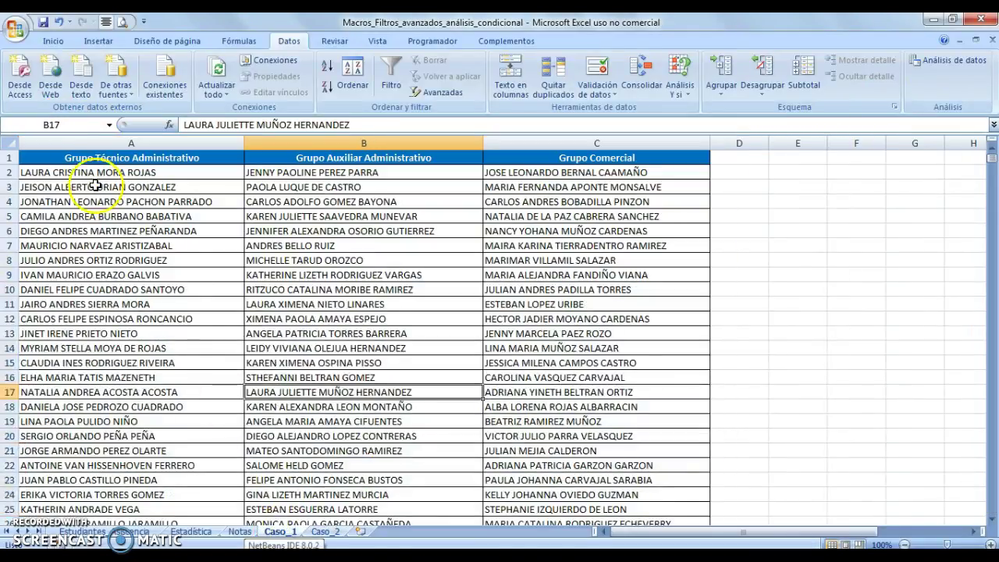
click(80, 159)
key(ctrl+shift+Right)
key(ctrl+shift+Down)
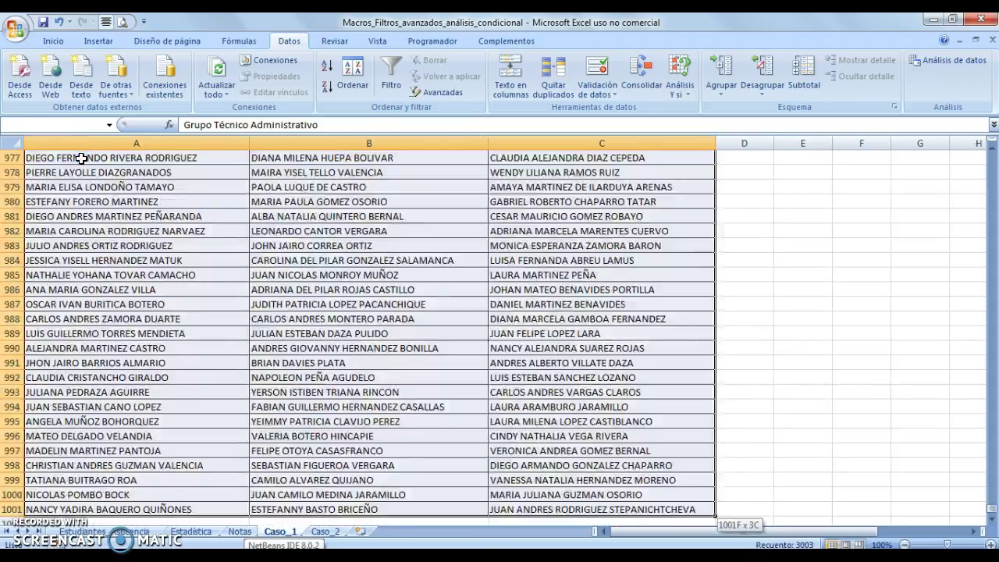
click(58, 126)
click(22, 124)
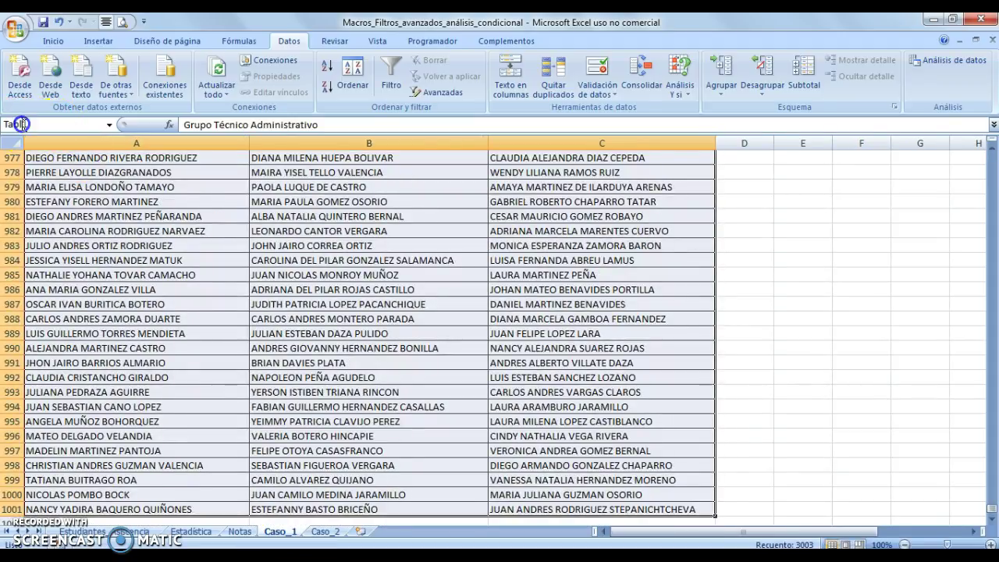
click(109, 200)
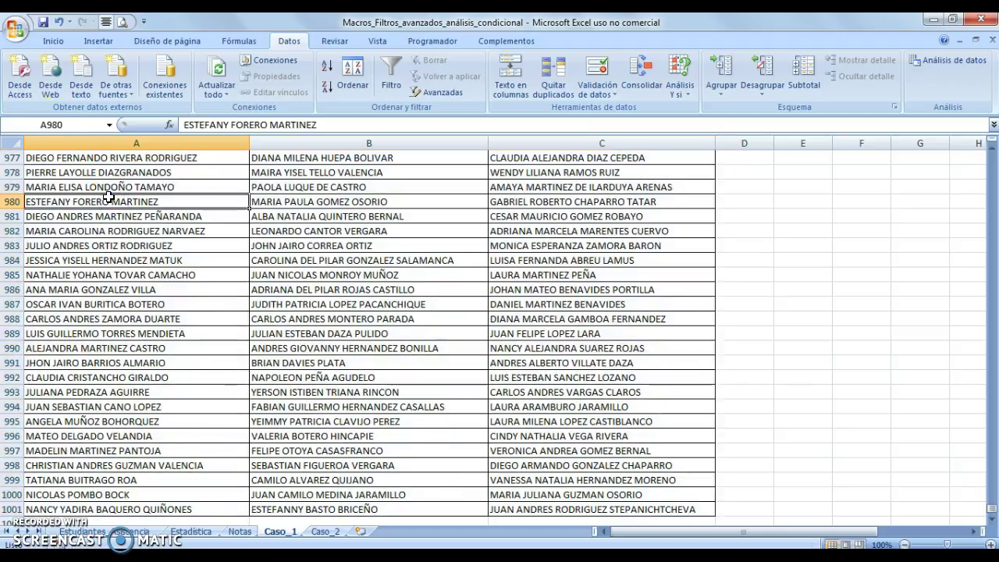
Select the whole Caso_1 table and create a formula-based conditional formatting rule with =contar.si(Tabla2;A2)>=1.
key(ctrl+Home)
key(ctrl+shift+End)
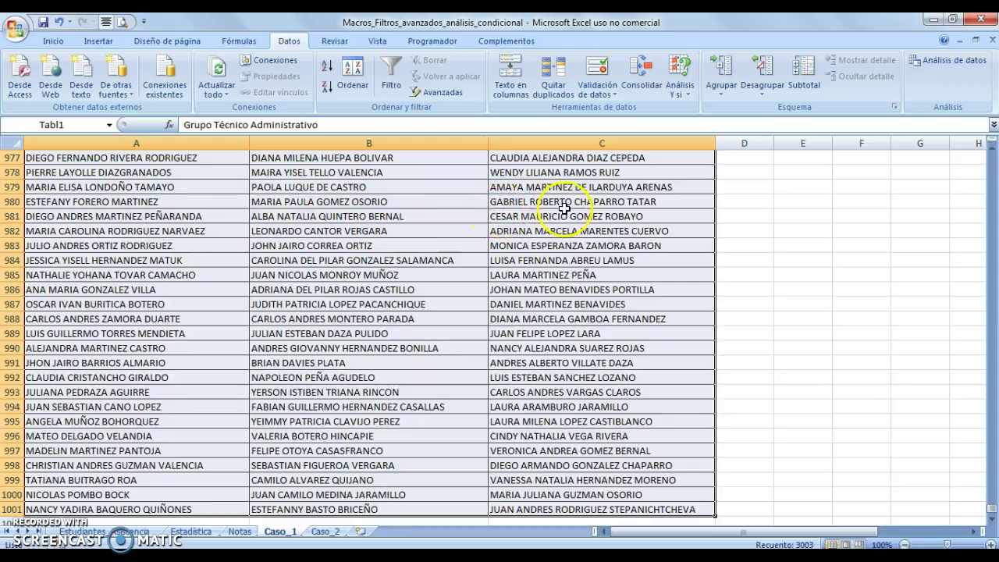
click(53, 41)
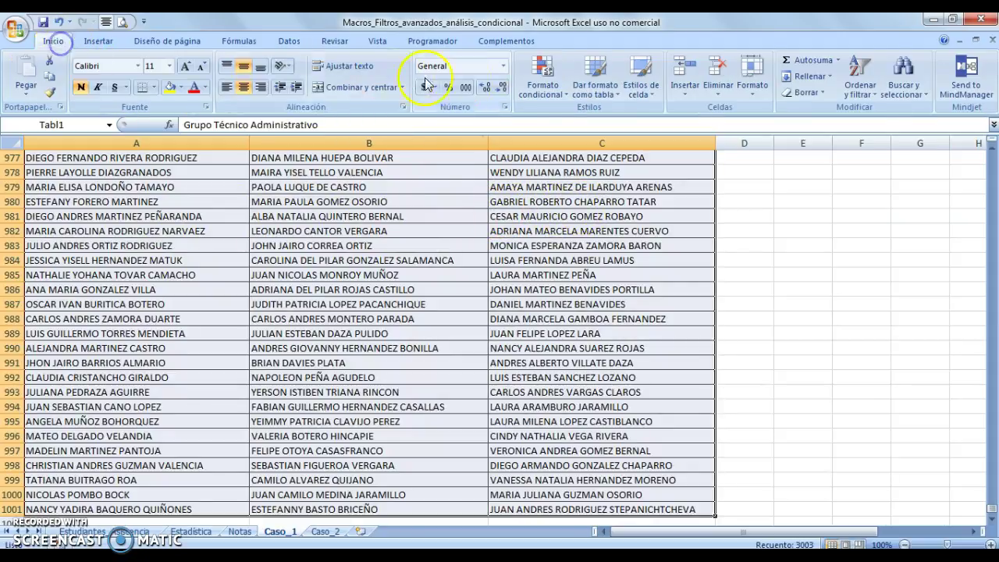
click(557, 94)
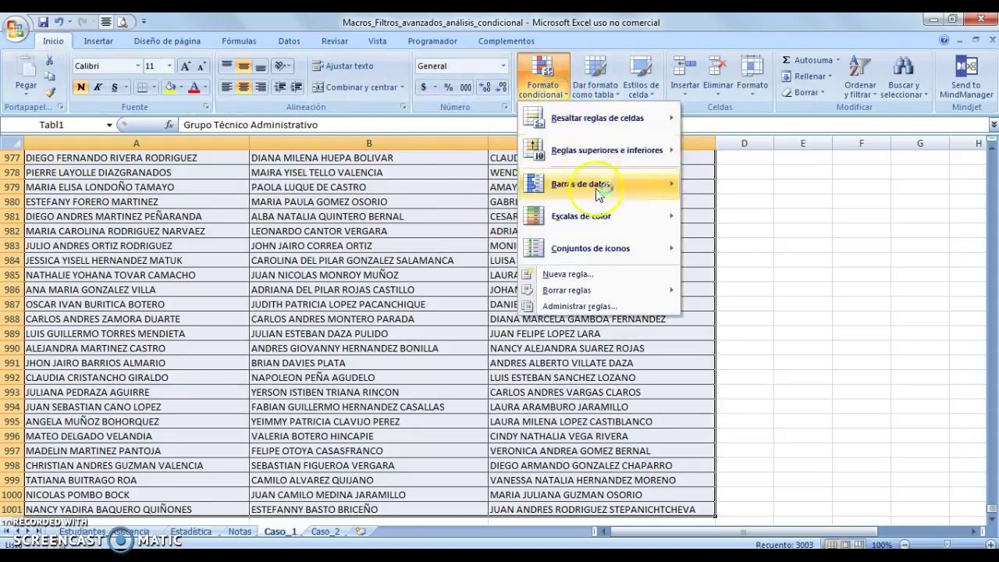
click(591, 278)
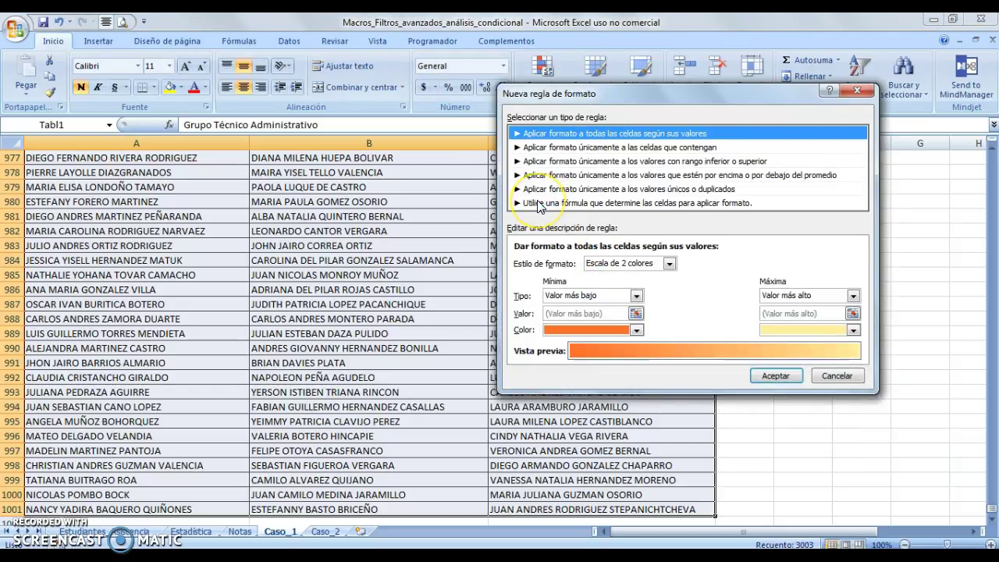
click(630, 205)
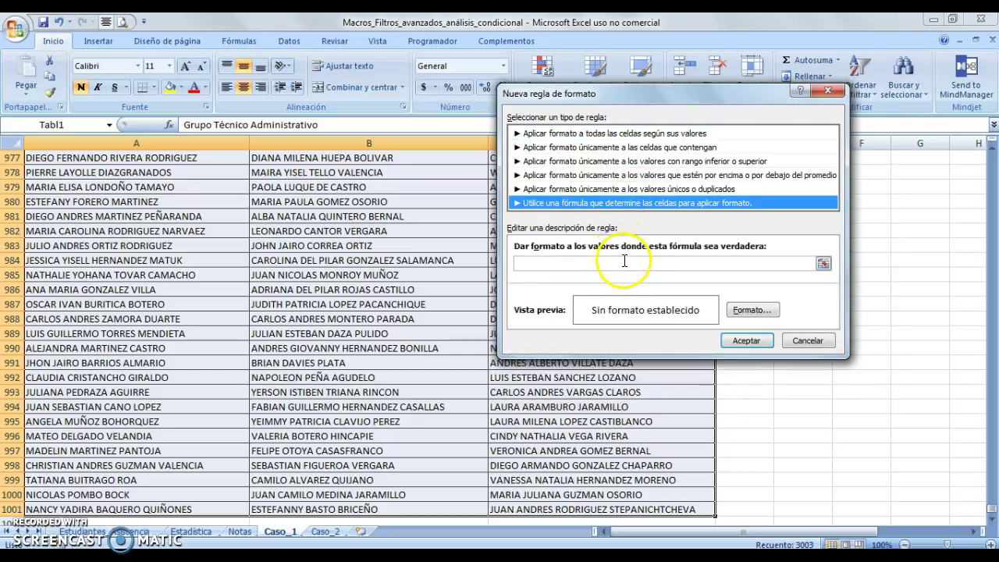
click(624, 262)
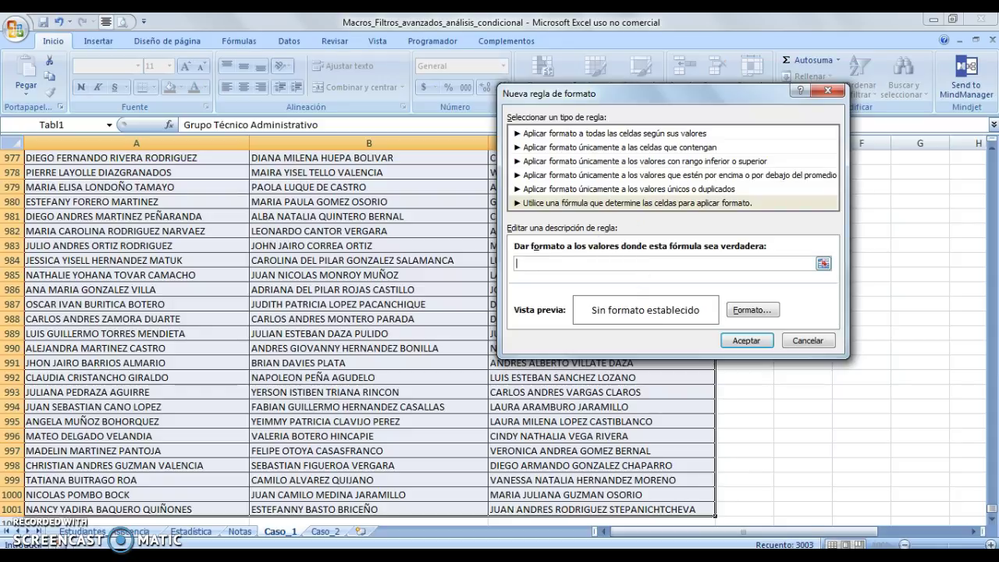
click(839, 516)
click(840, 522)
click(572, 262)
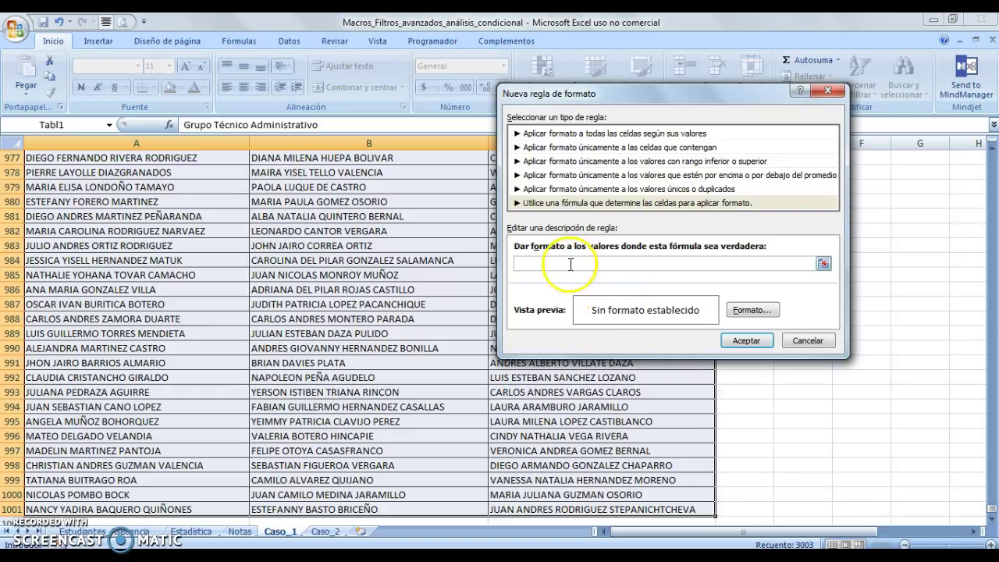
text(=contar.si(Tabla2;A2)>=1)
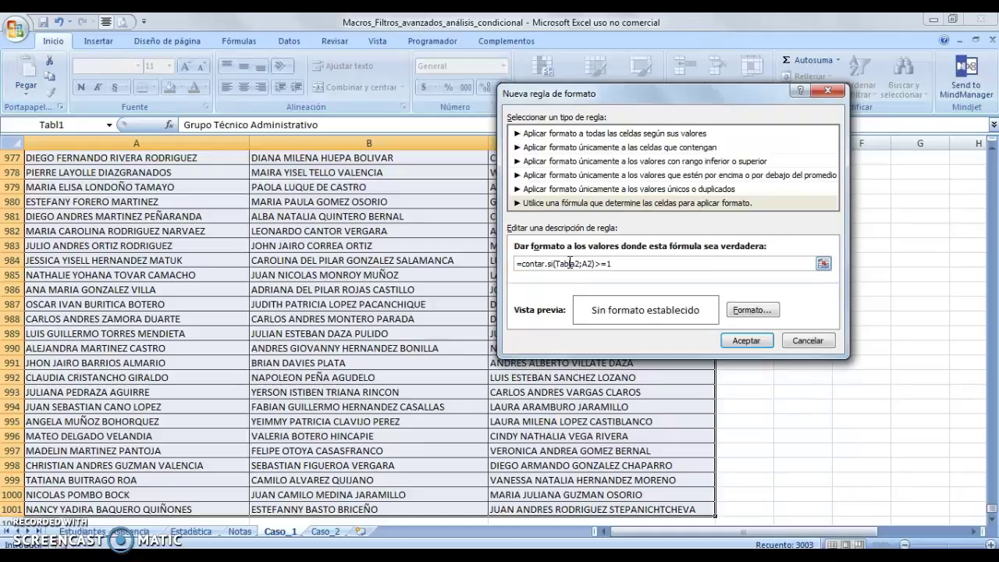
Give the Caso_1 rule a solid red fill and apply it to the selected table.
click(739, 312)
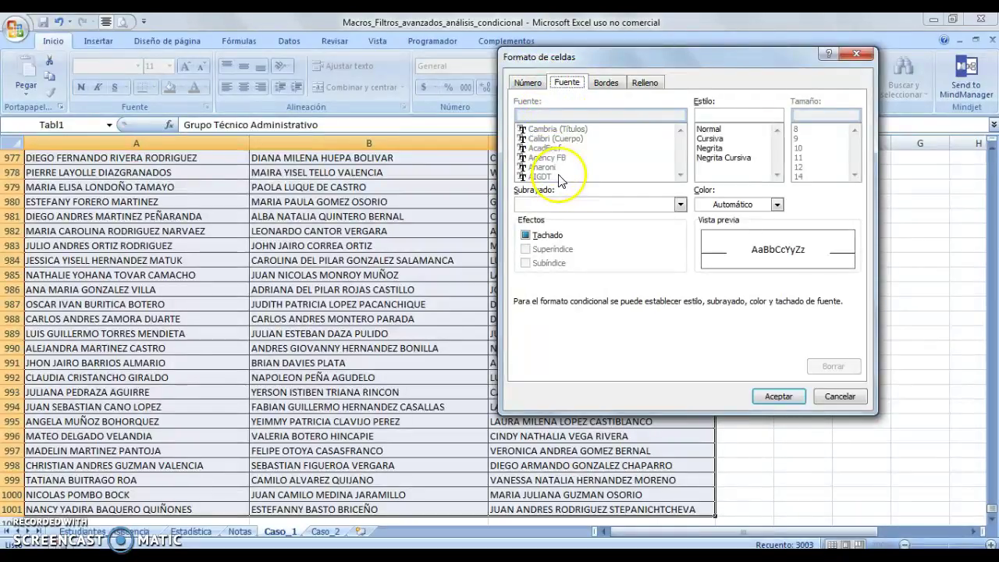
click(644, 82)
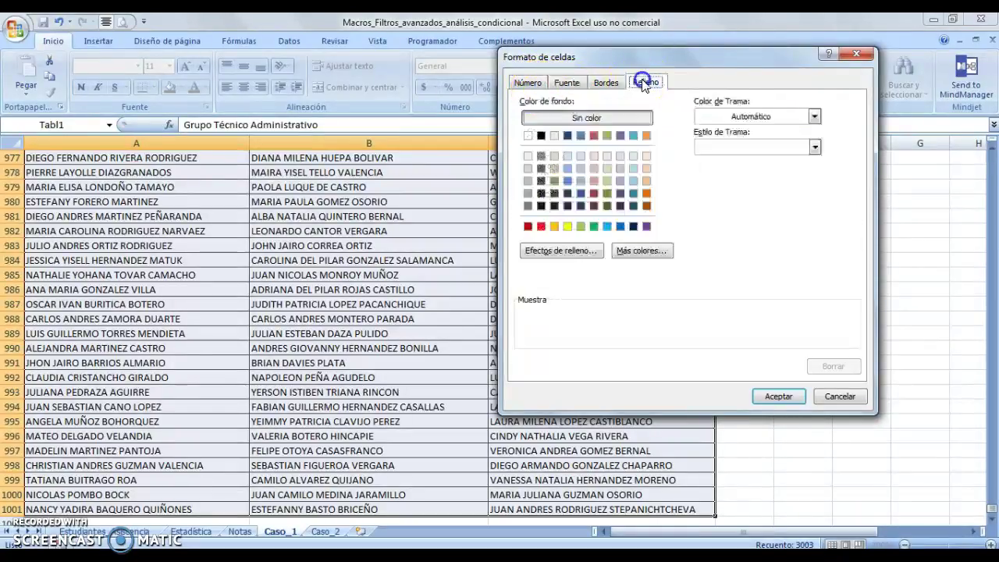
click(541, 227)
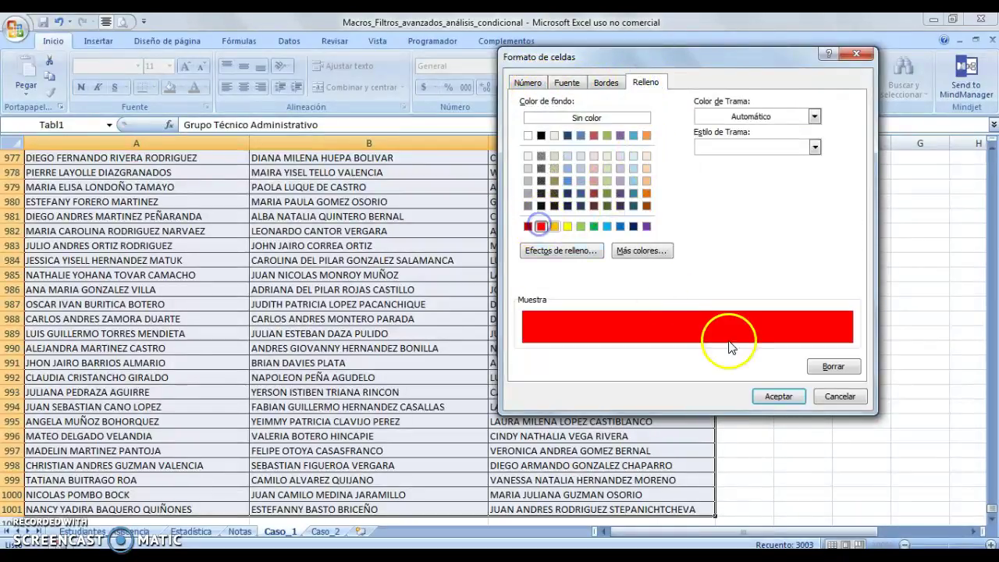
click(776, 398)
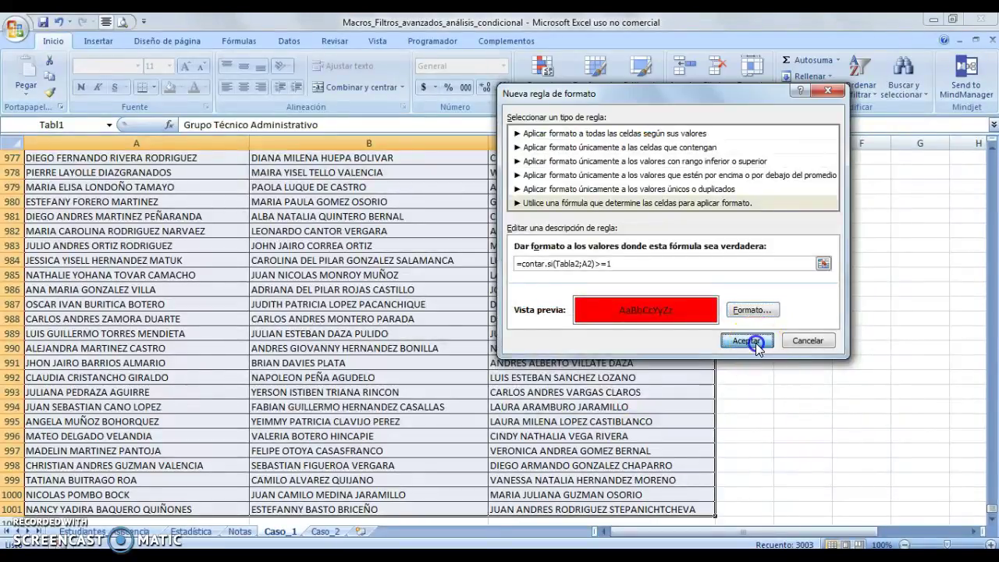
click(756, 343)
Clear the selection and review the highlighted records on Caso_1 from the last rows up to the headers.
click(292, 313)
scroll(292, 313, down, 1)
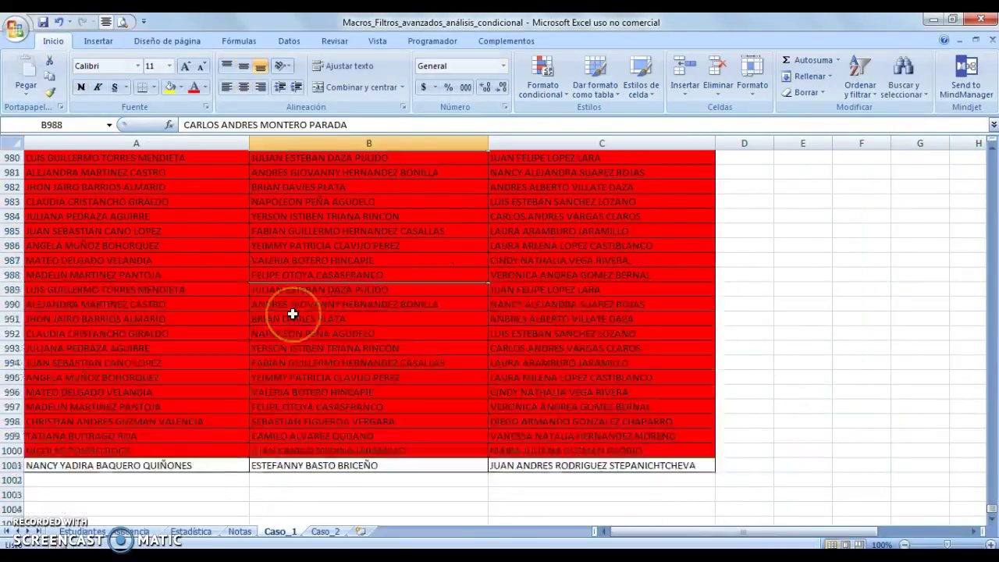
scroll(292, 313, up, 20)
scroll(292, 313, up, 20)
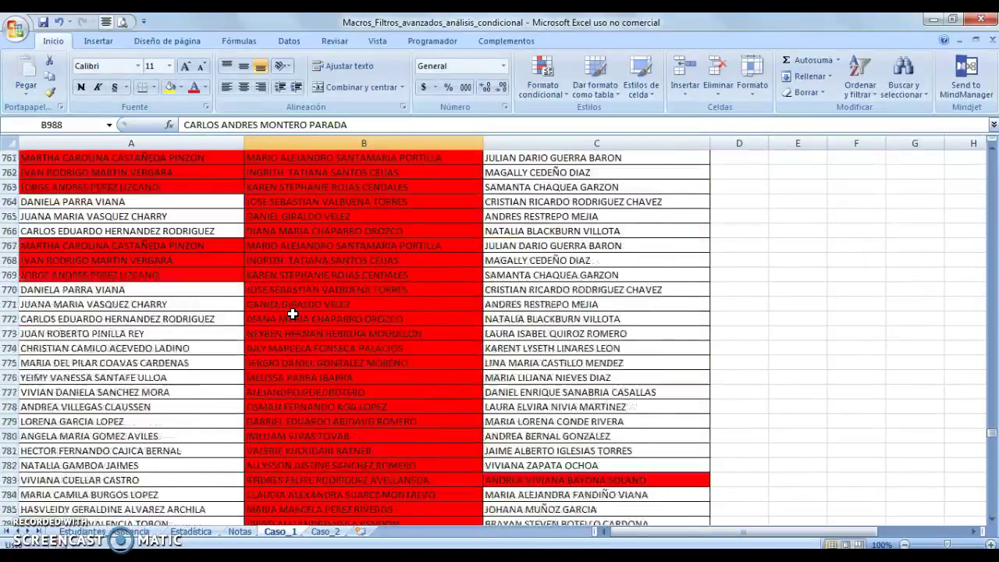
scroll(292, 313, up, 4)
drag(993, 433, 985, 148)
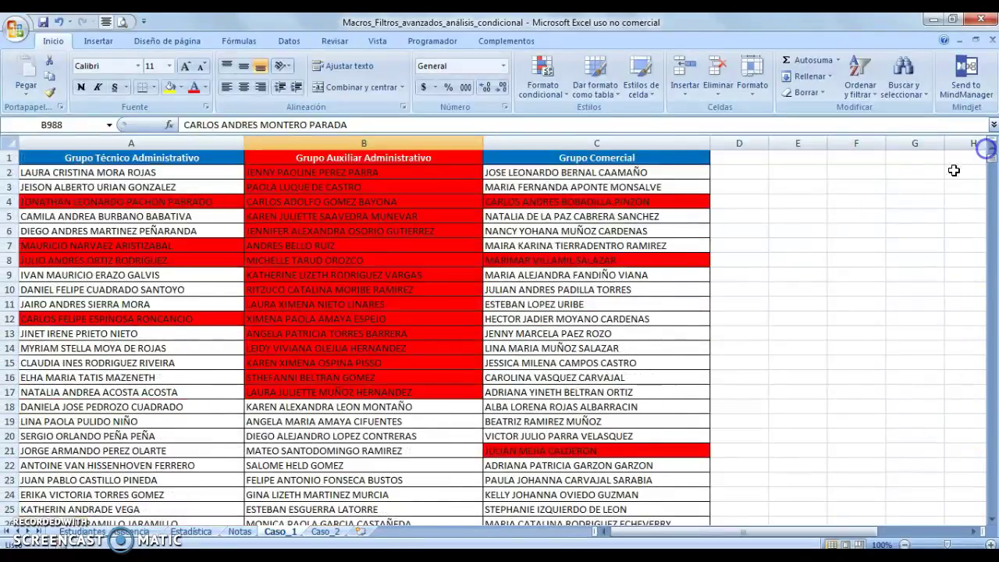
Select the whole Caso_2 table including its headers and create a formula-based conditional formatting rule with =contar.si(Tabla1;A2)>=1.
click(330, 532)
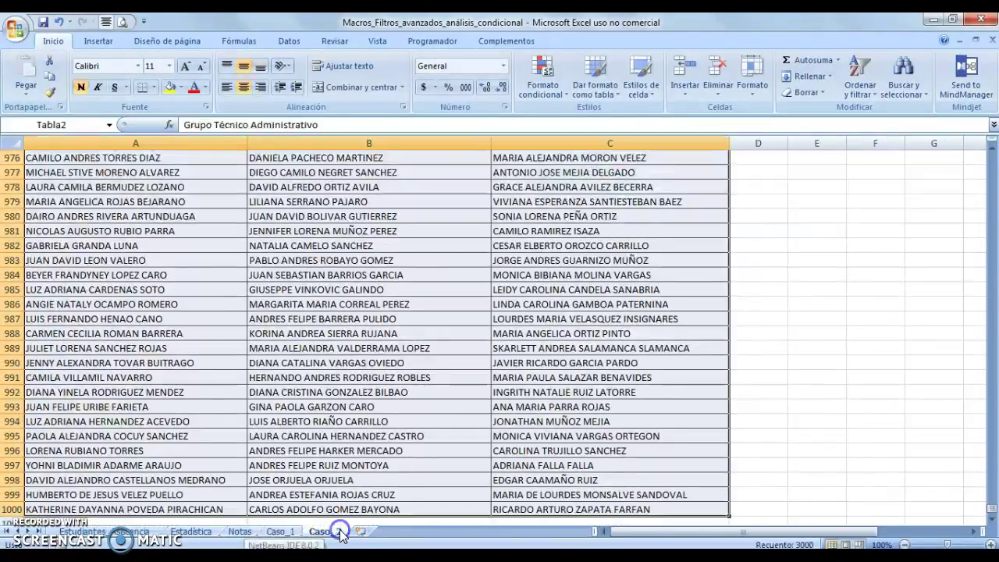
drag(991, 506, 985, 148)
click(126, 161)
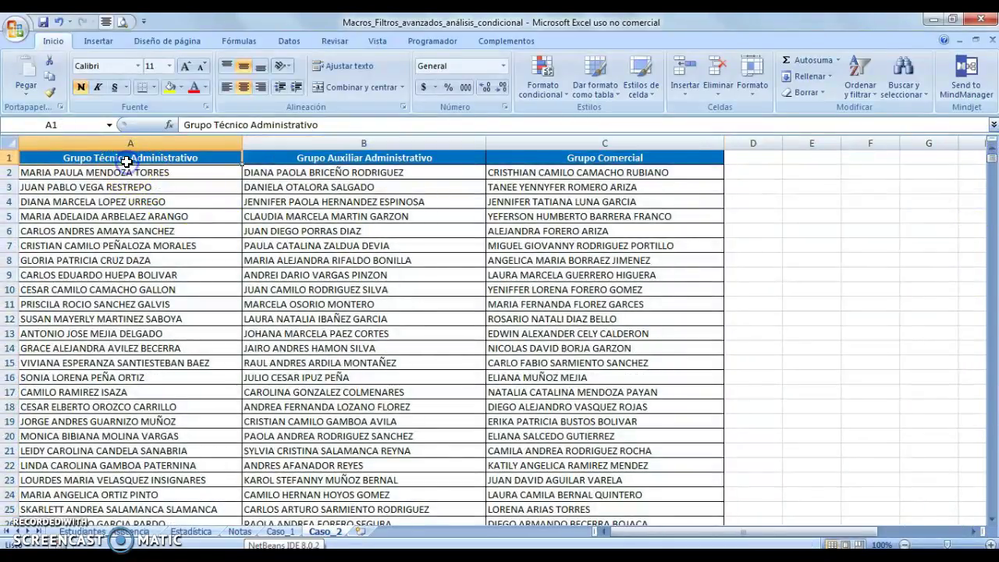
key(ctrl+shift+Right)
key(ctrl+shift+Down)
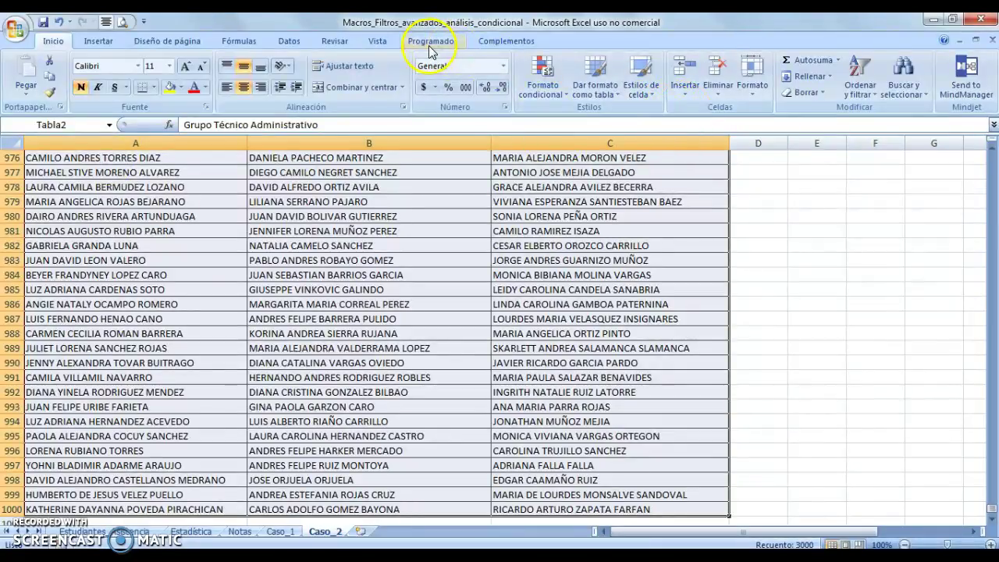
click(541, 82)
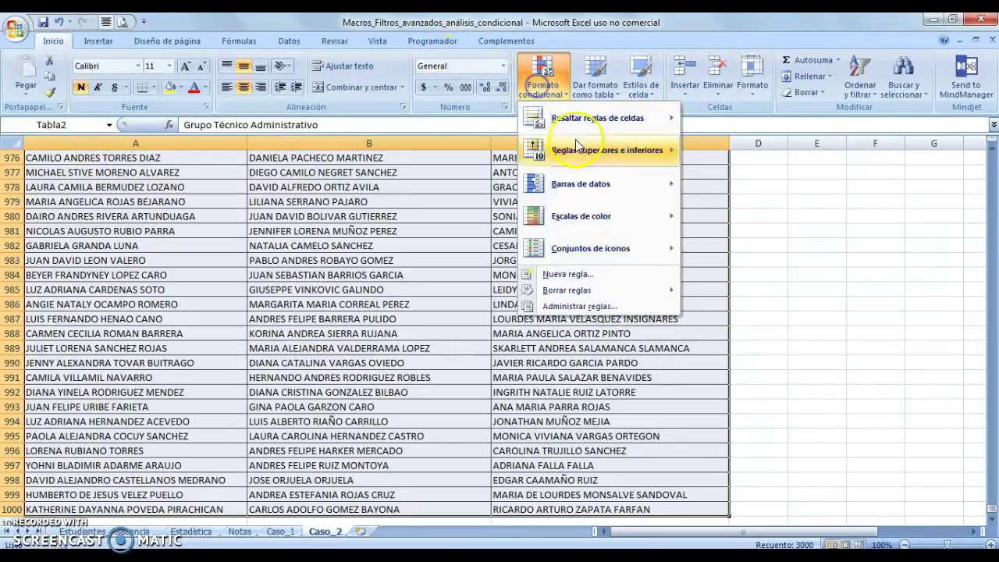
click(578, 275)
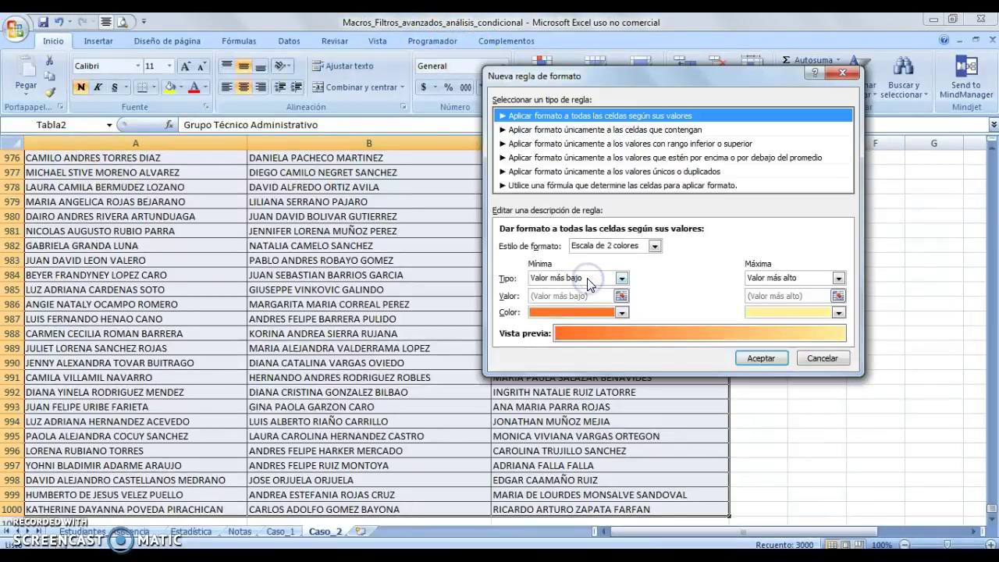
click(568, 187)
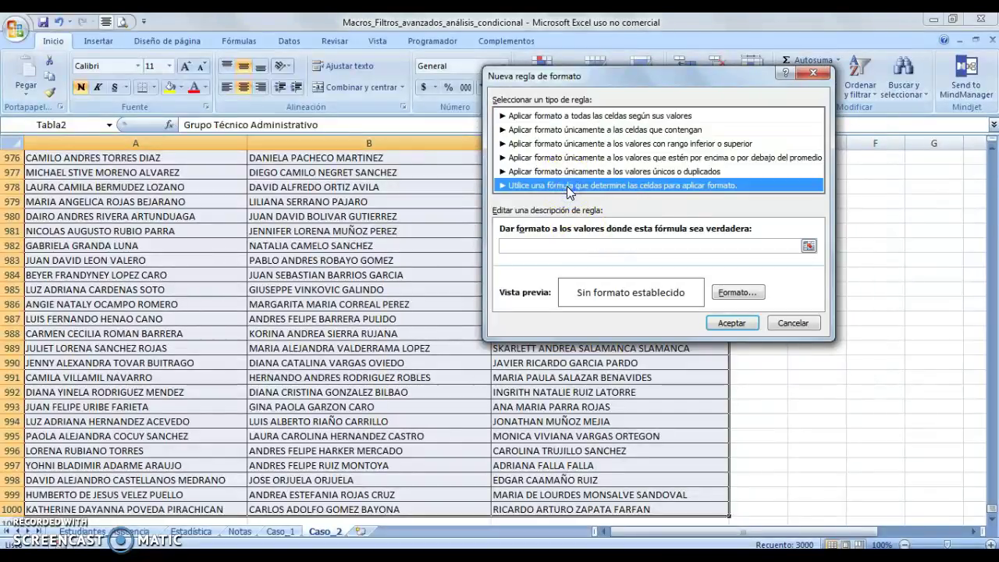
click(570, 246)
click(570, 246)
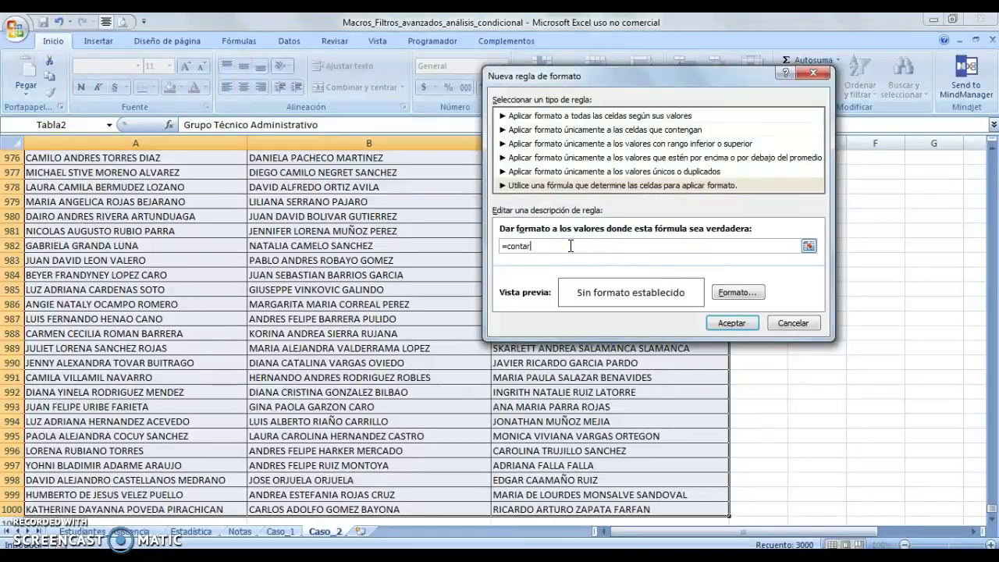
text(=contar.si(Tabla1;A2)>=1)
Give the Caso_2 rule a fill colour, apply it, and check the last records for highlighting.
click(733, 292)
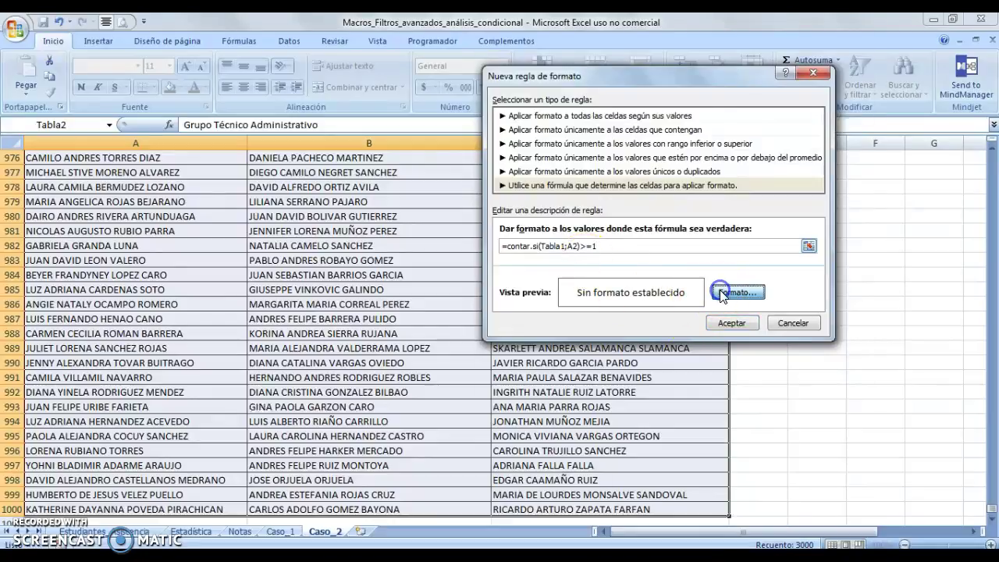
click(526, 208)
click(747, 380)
click(738, 323)
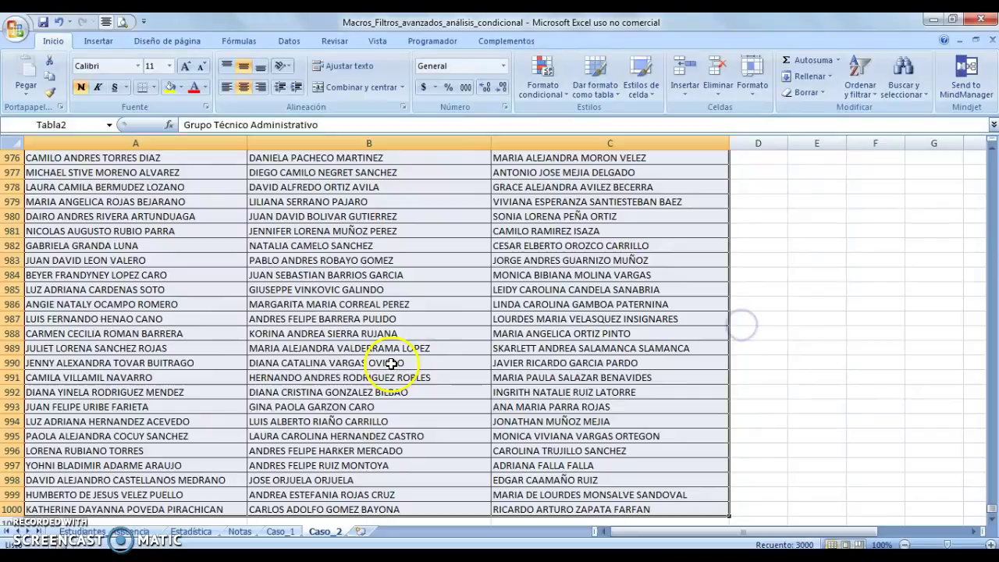
scroll(394, 365, up, 8)
scroll(394, 365, up, 4)
scroll(398, 370, down, 15)
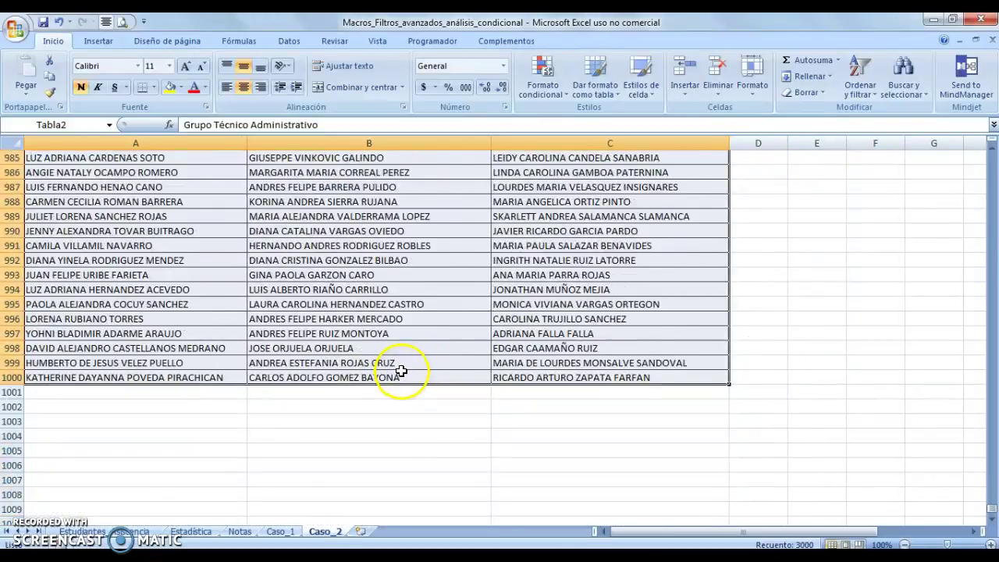
scroll(400, 372, up, 4)
Return to Caso_1, select its whole table including the headers, and try to rename the range as Tabla1.
click(280, 531)
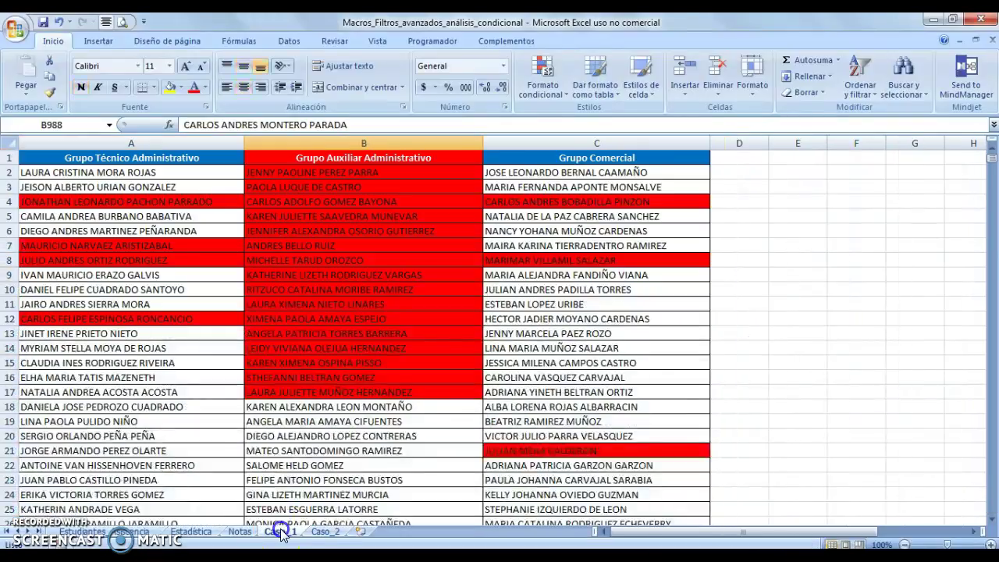
click(232, 349)
click(145, 158)
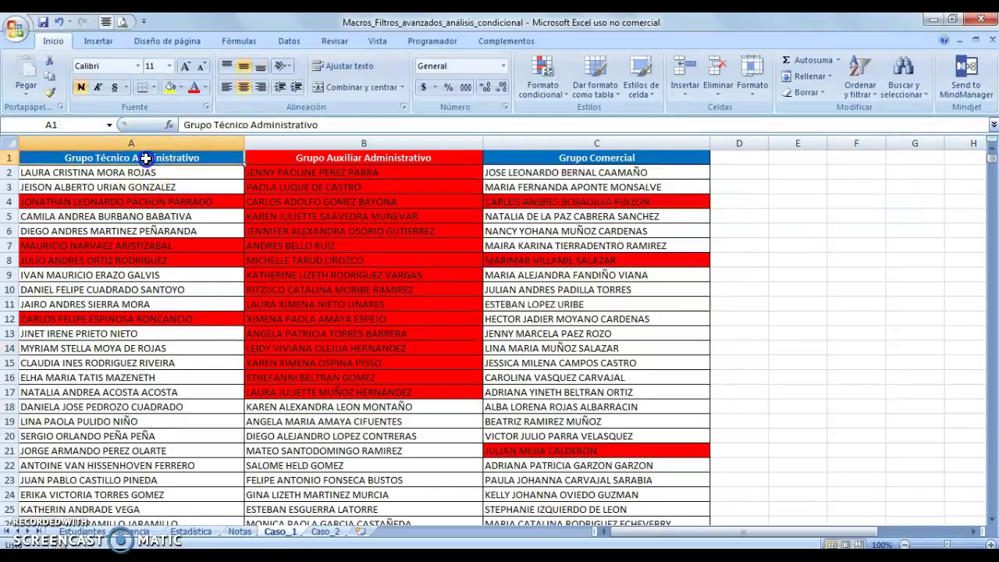
key(ctrl+shift+Right)
key(ctrl+shift+Down)
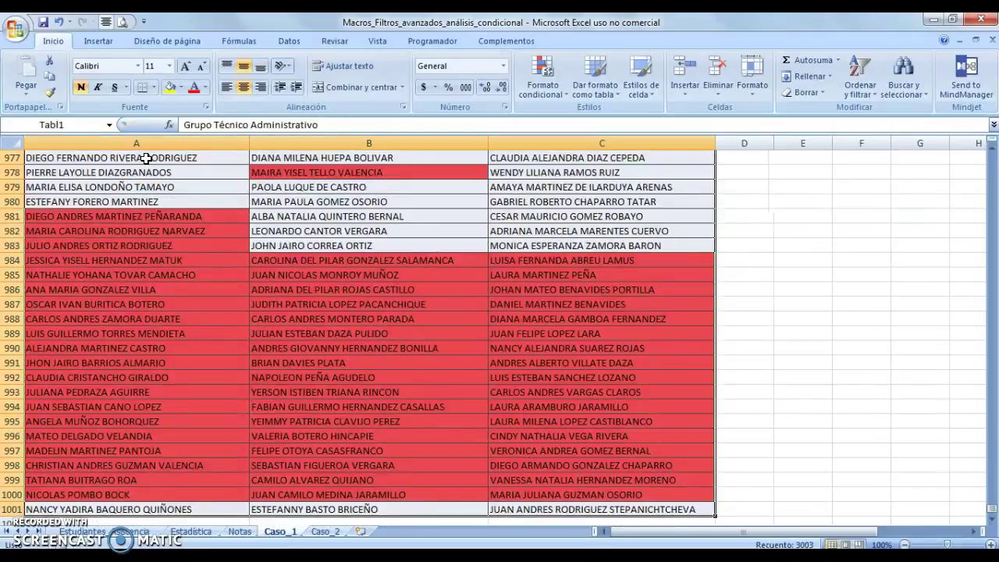
click(56, 126)
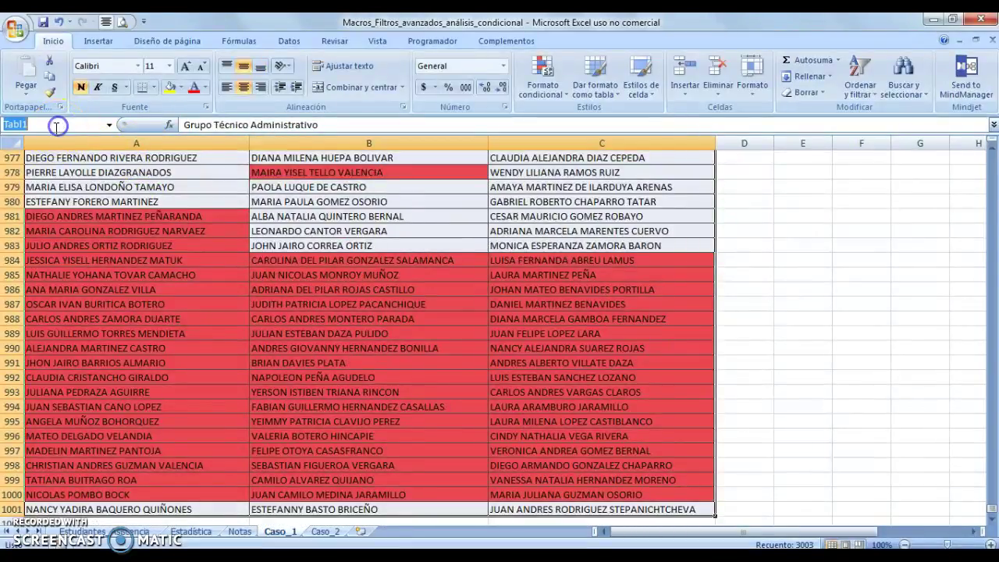
click(47, 140)
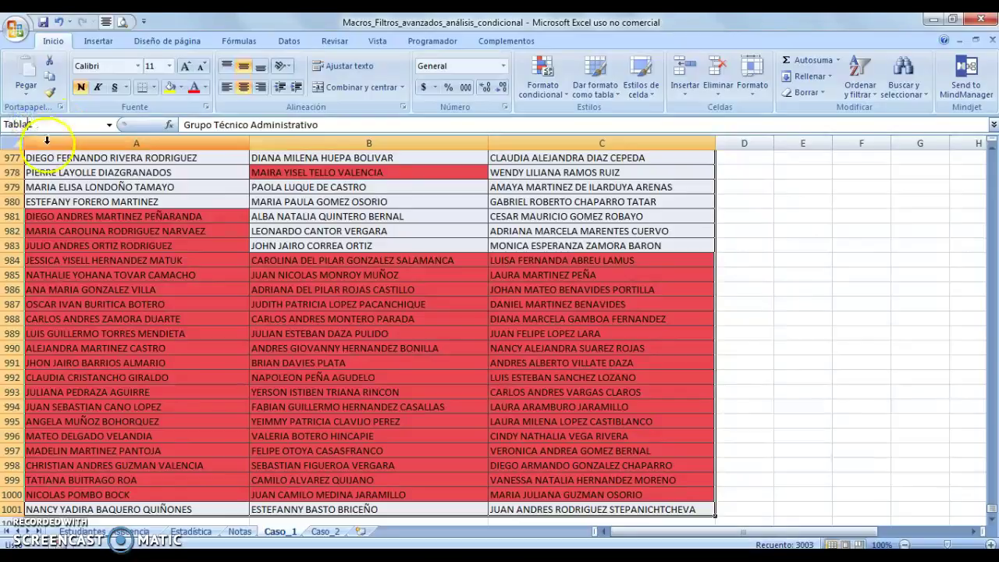
click(109, 201)
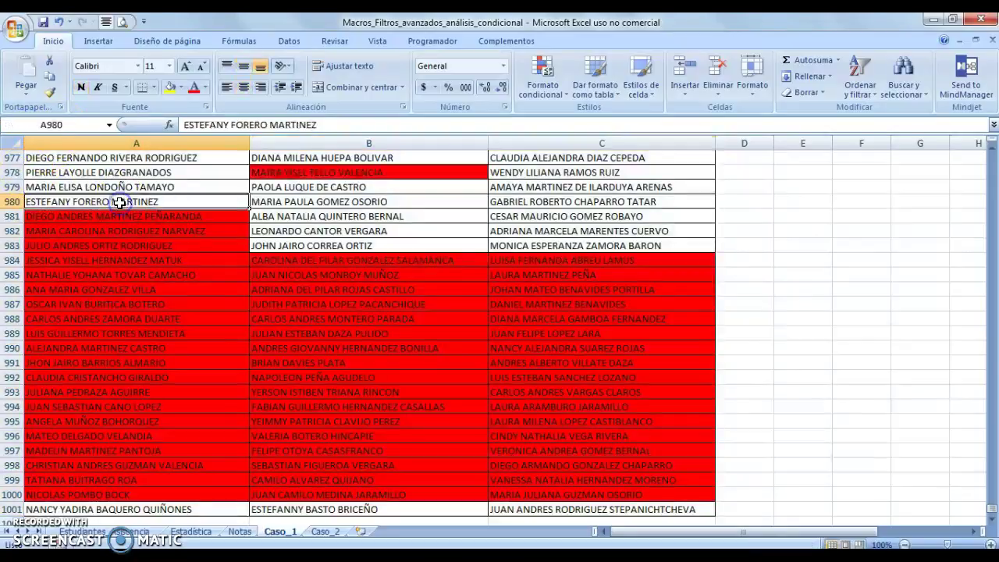
Reselect the Caso_1 table from its header row to the last record to check whether the new range name was applied.
click(72, 175)
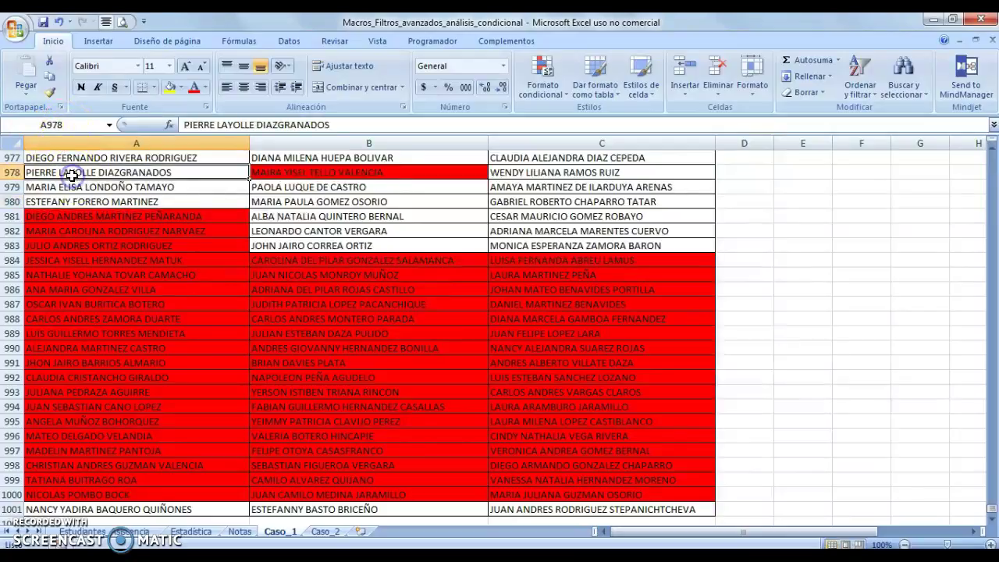
key(Up)
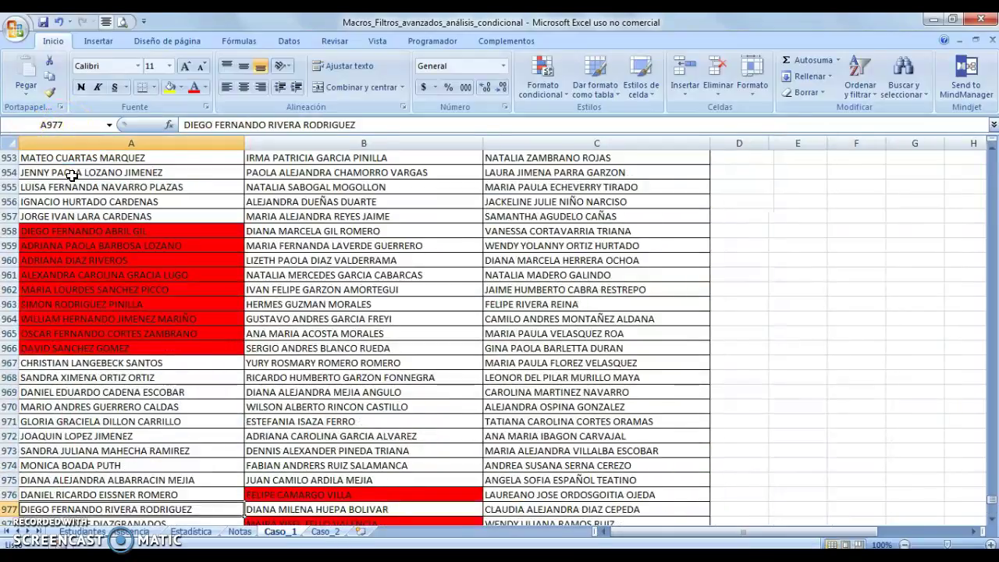
drag(992, 509, 992, 130)
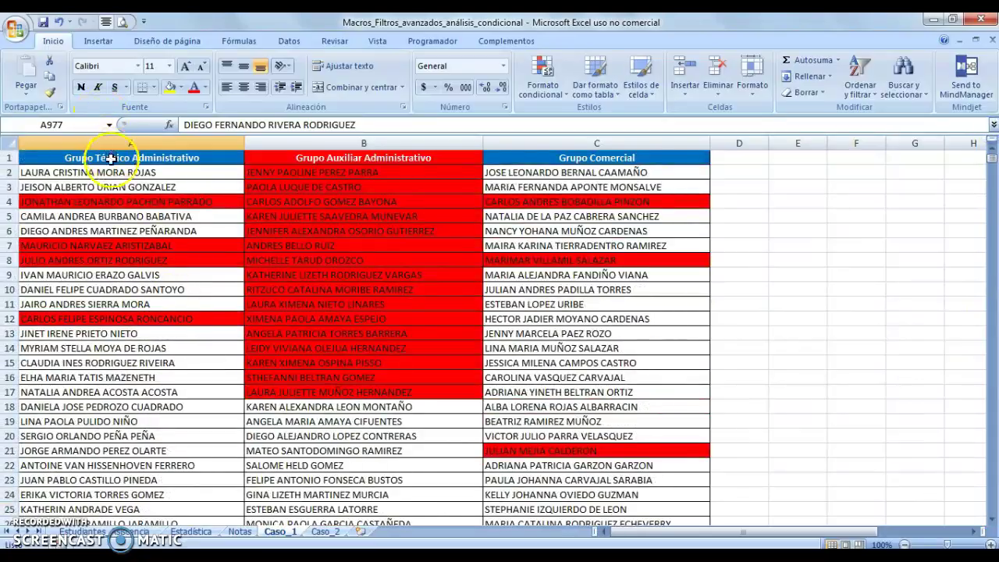
click(109, 158)
key(ctrl+shift+Right)
key(ctrl+shift+Down)
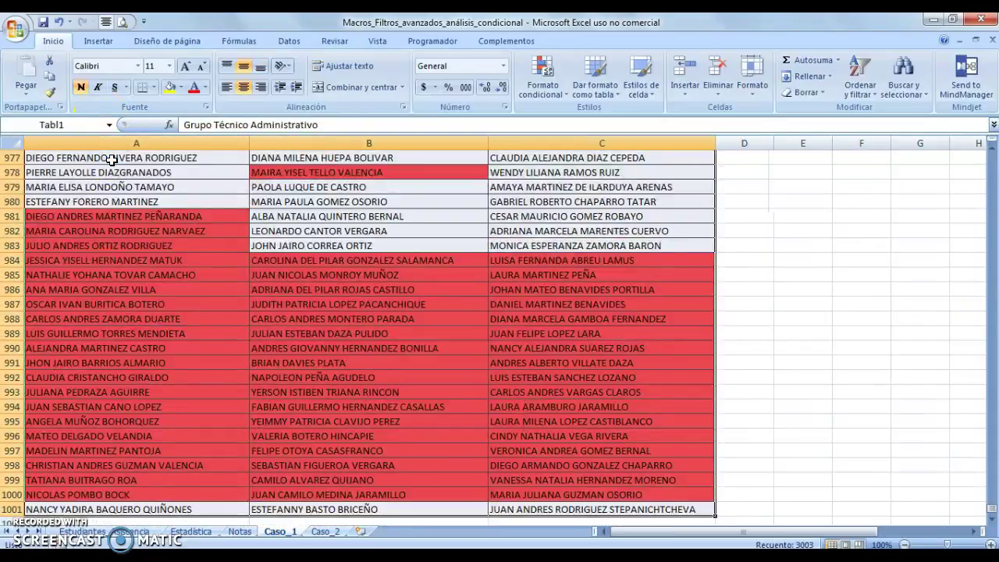
Try again to rename the selected Caso_1 table range as Tabla1, and deselect the table.
click(60, 124)
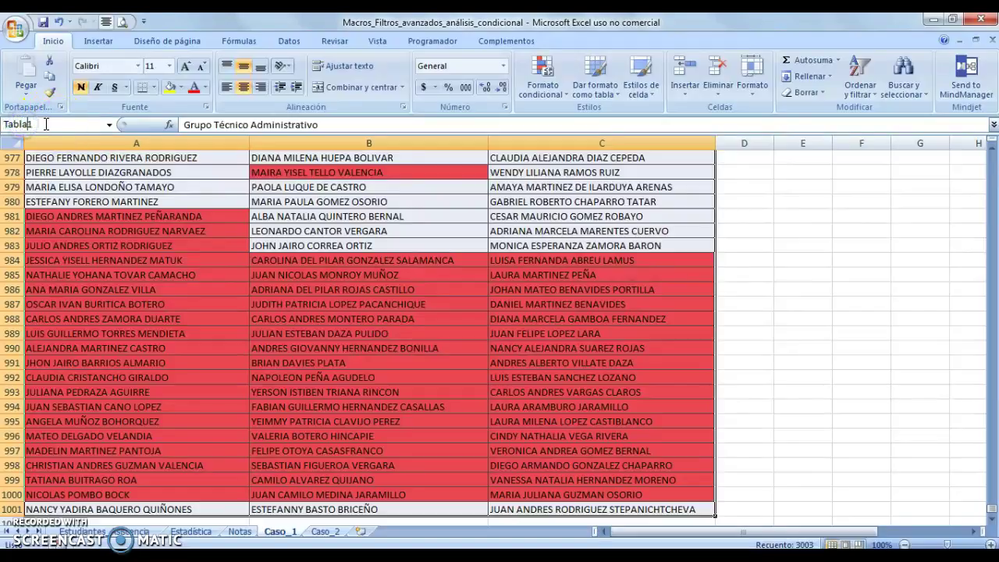
key(Return)
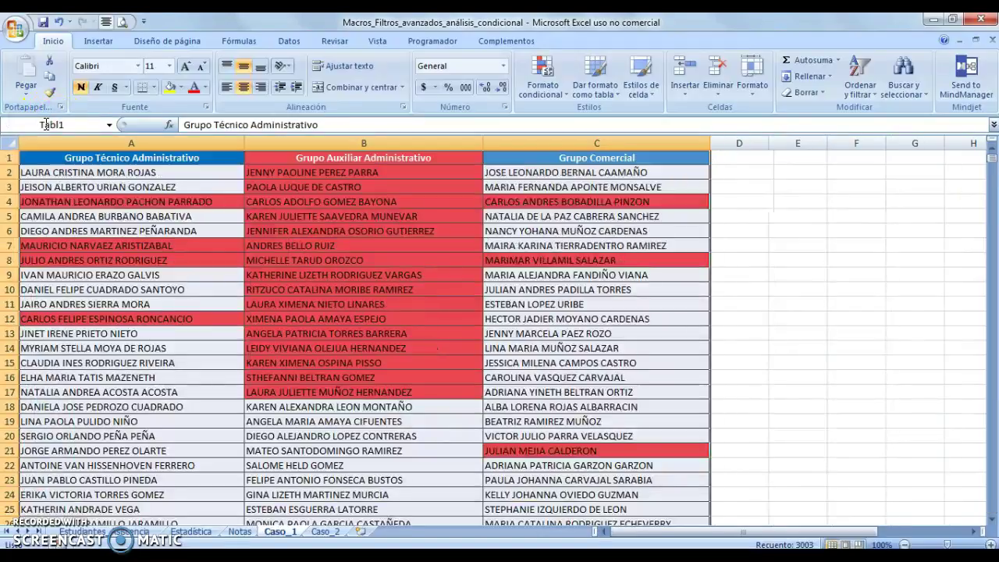
click(61, 175)
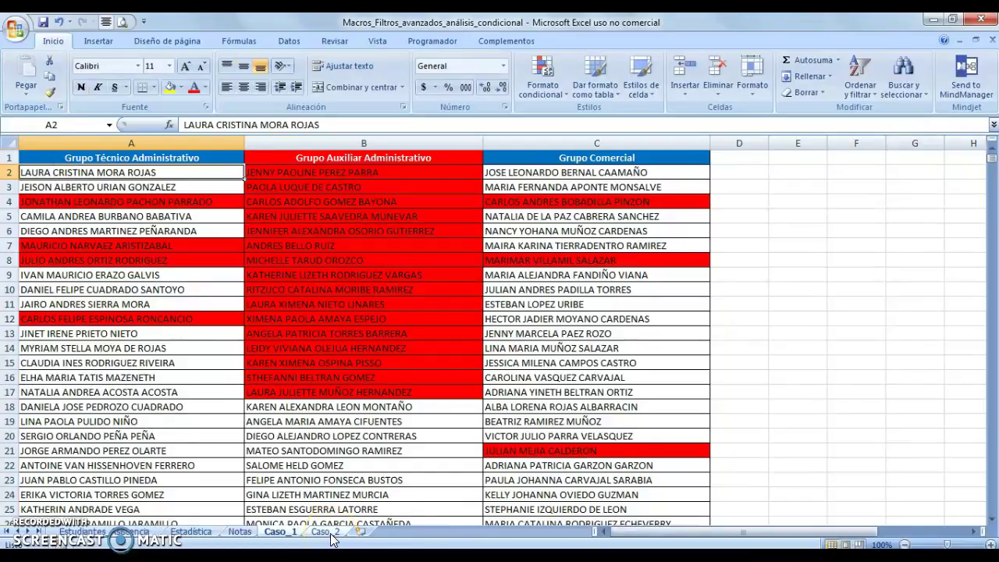
Reselect the whole Caso_1 table with its headers and try to define Tabla1 as a new range name for it.
click(127, 157)
key(ctrl+shift+Right)
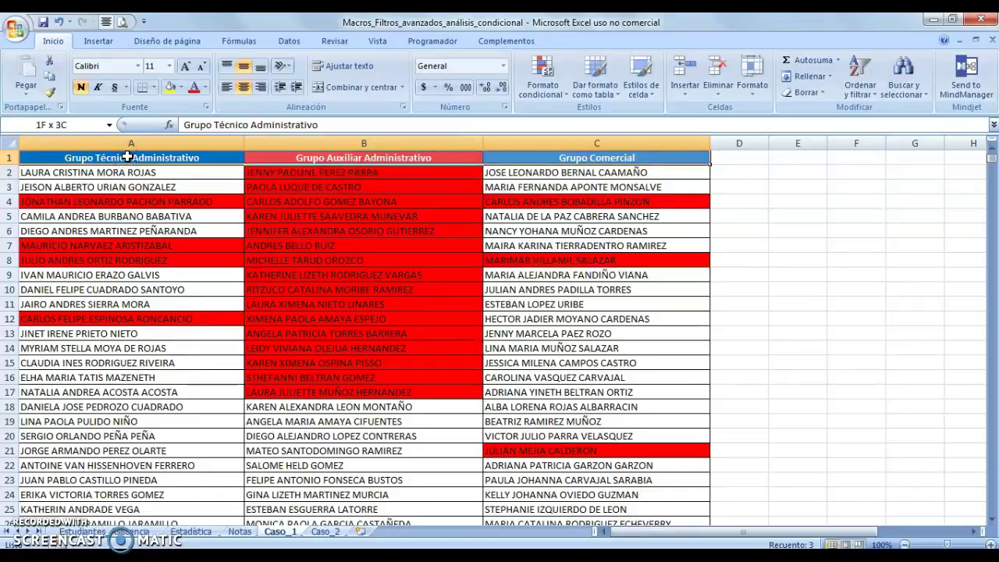
key(ctrl+shift+Down)
right_click(128, 157)
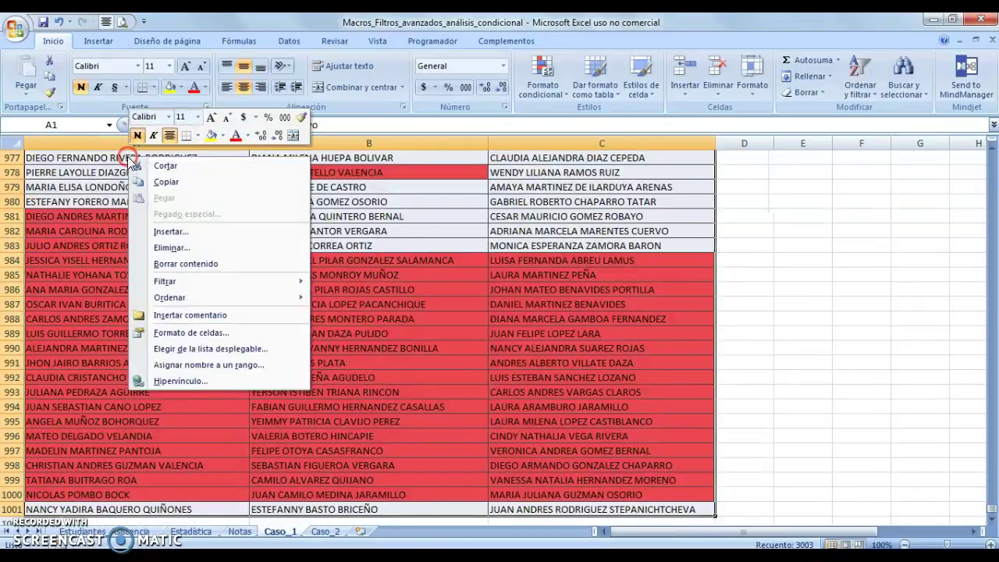
click(212, 367)
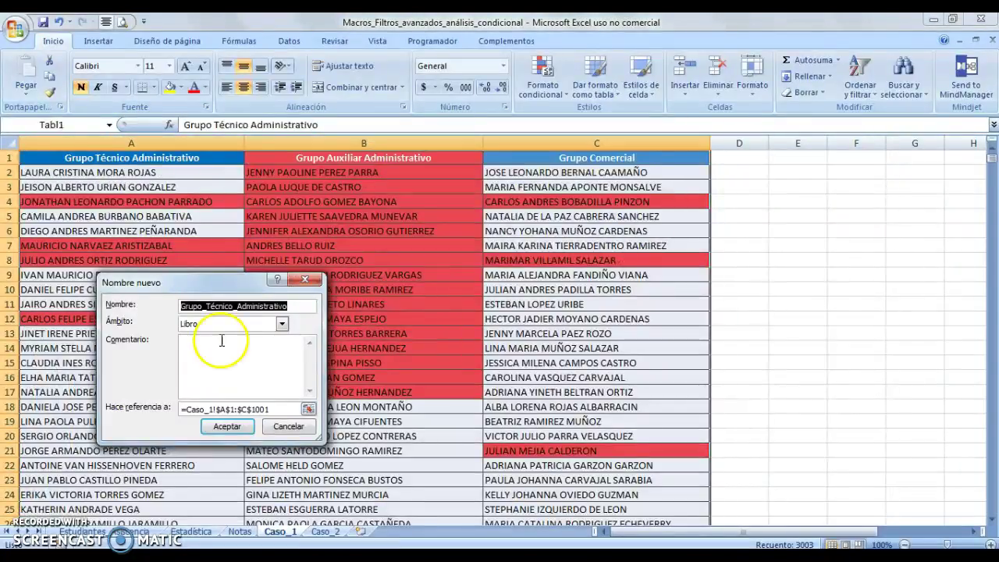
text(Ta)
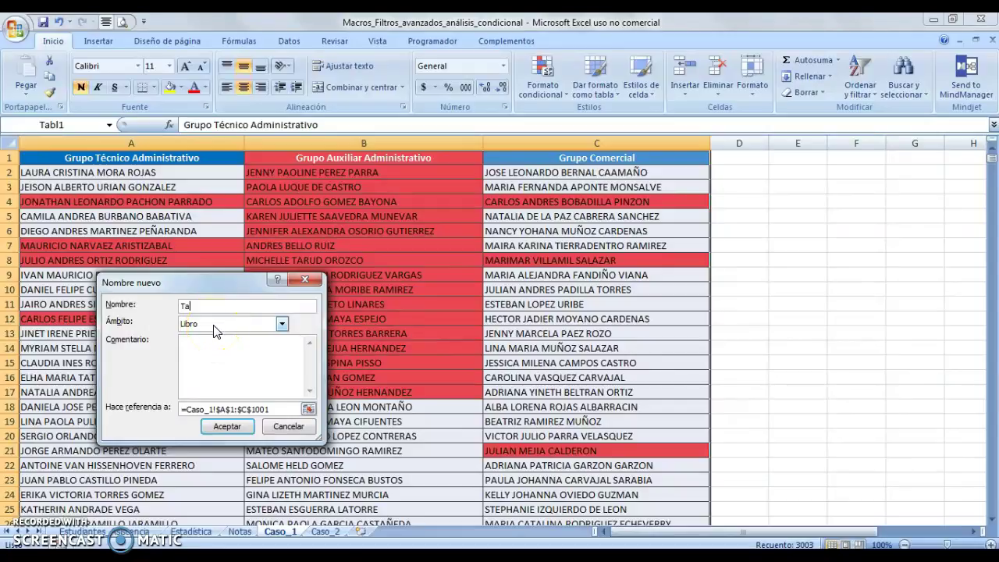
text(bla1)
key(Return)
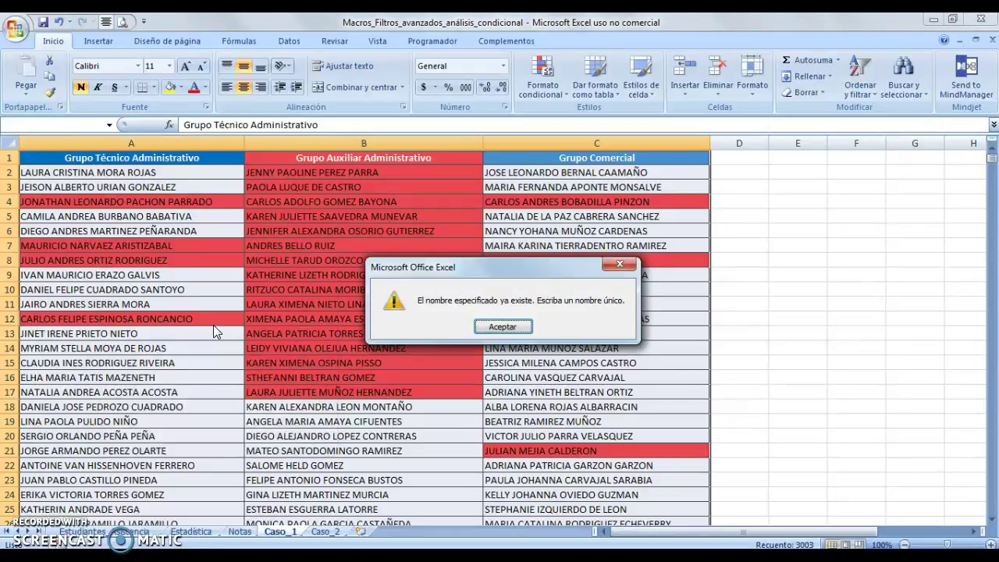
click(504, 326)
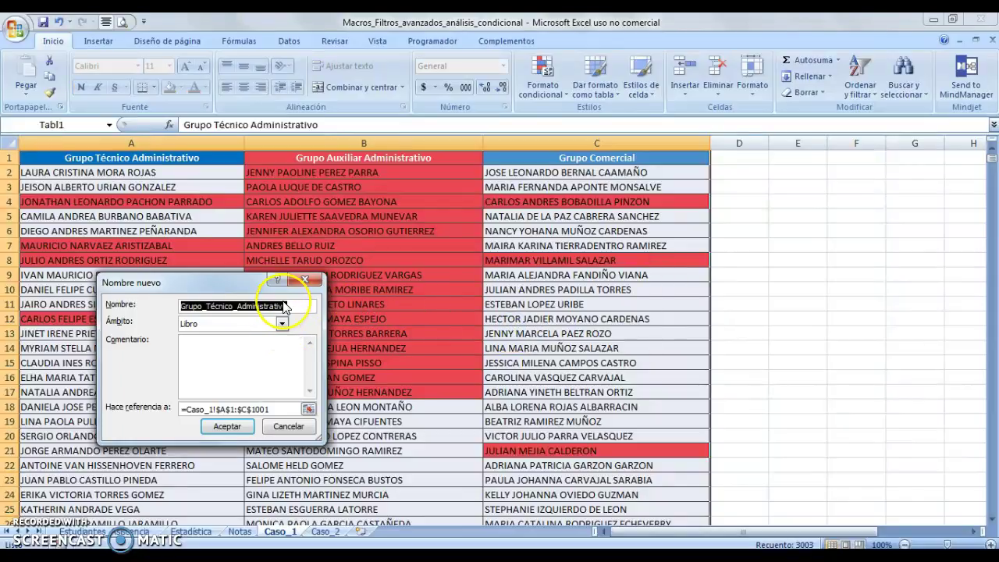
Retry Tabla1 as the new name for the =Caso_1!$A$1:$C$1001 range, and cancel the name definition.
text(Tabla)
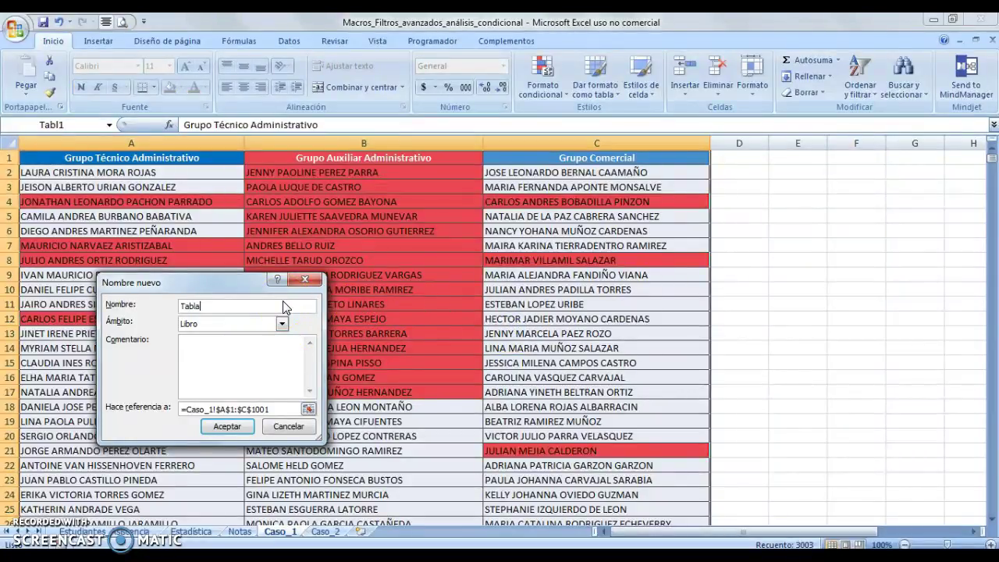
text(1)
key(Return)
key(Return)
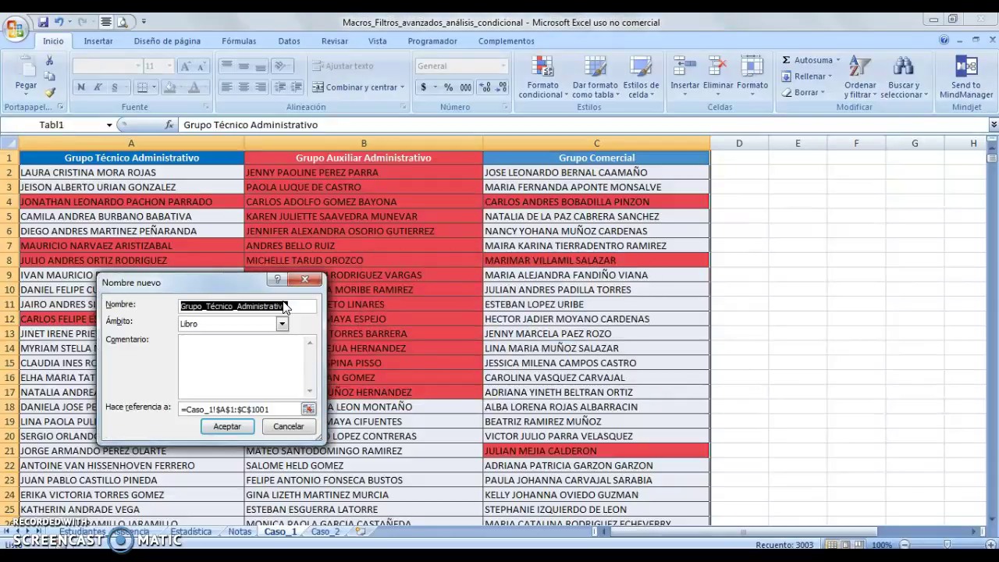
click(289, 429)
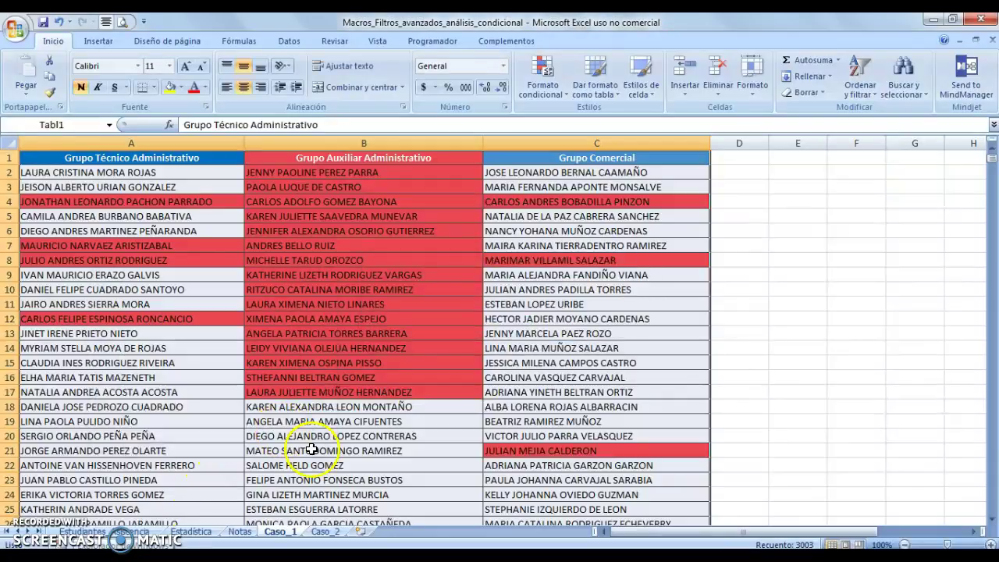
Check the highlighted names on the Caso_2 sheet from the last records back to the header row.
click(323, 532)
click(319, 319)
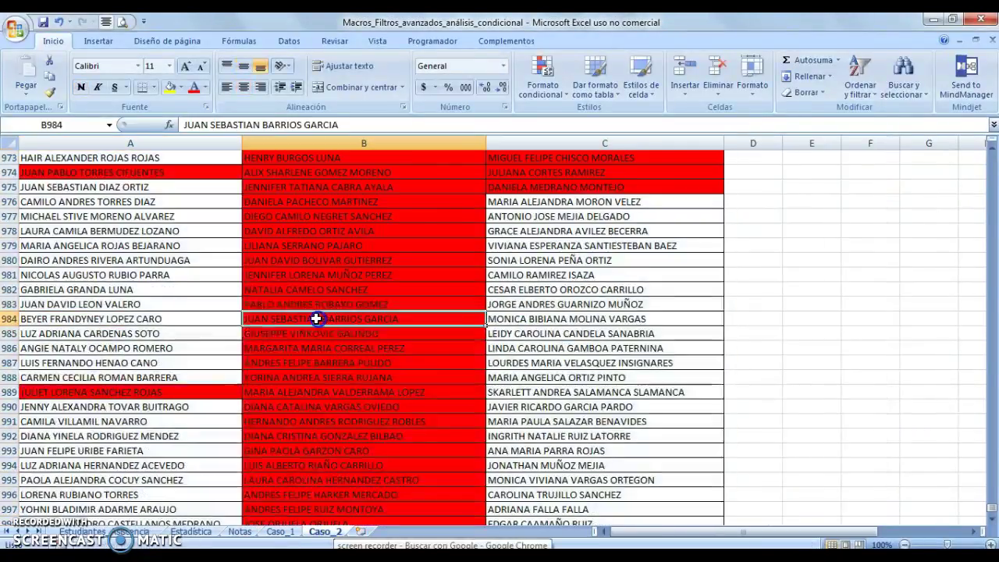
scroll(318, 296, up, 11)
drag(992, 499, 986, 125)
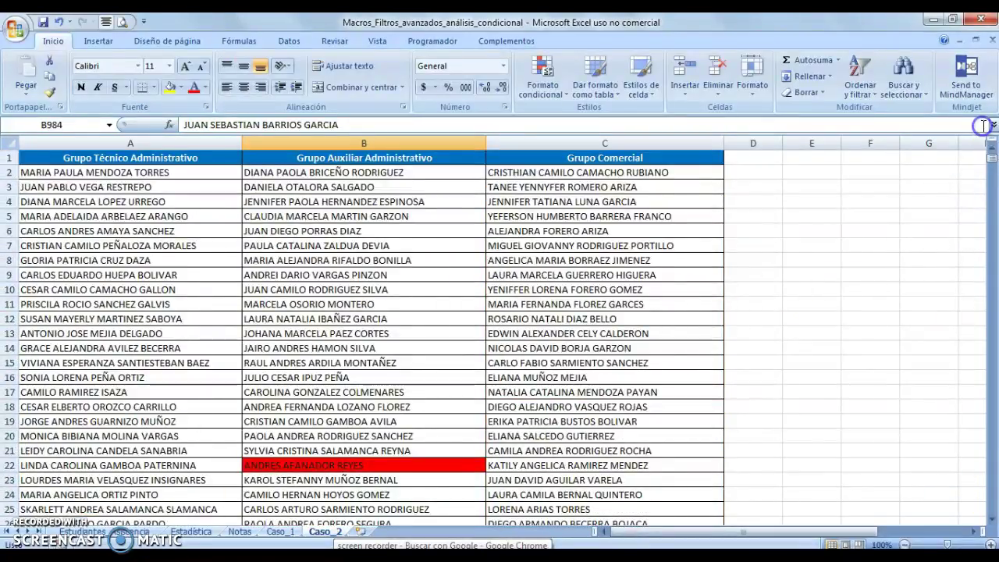
Select the whole Caso_1 table including its headers and turn on filtering for it.
click(281, 531)
drag(176, 160, 533, 159)
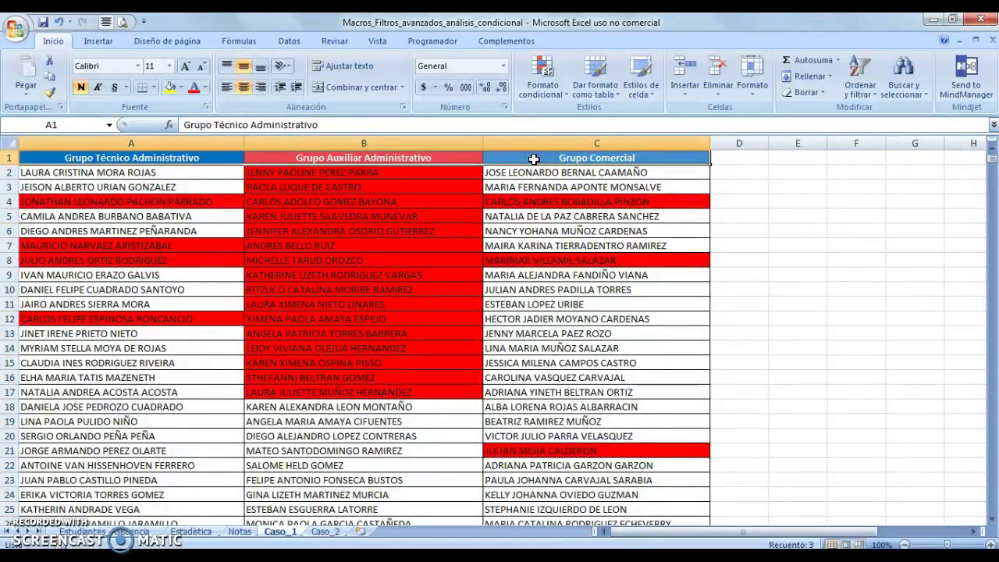
key(ctrl+shift+Down)
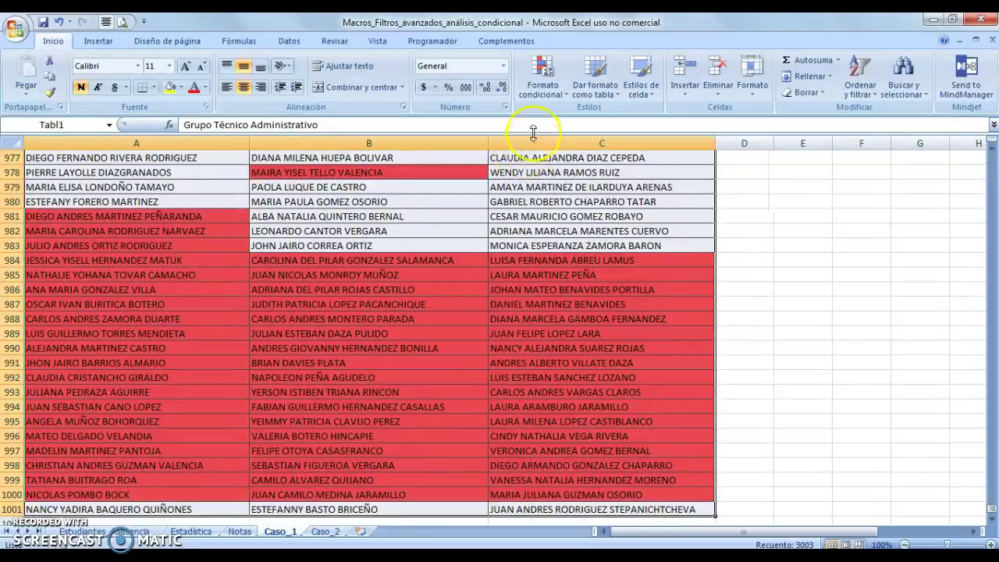
click(289, 40)
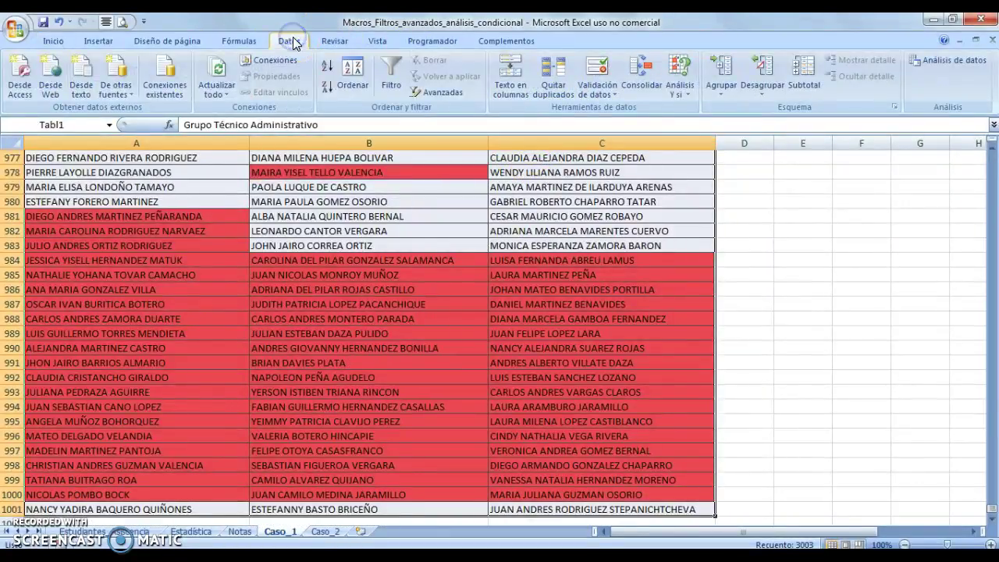
click(391, 74)
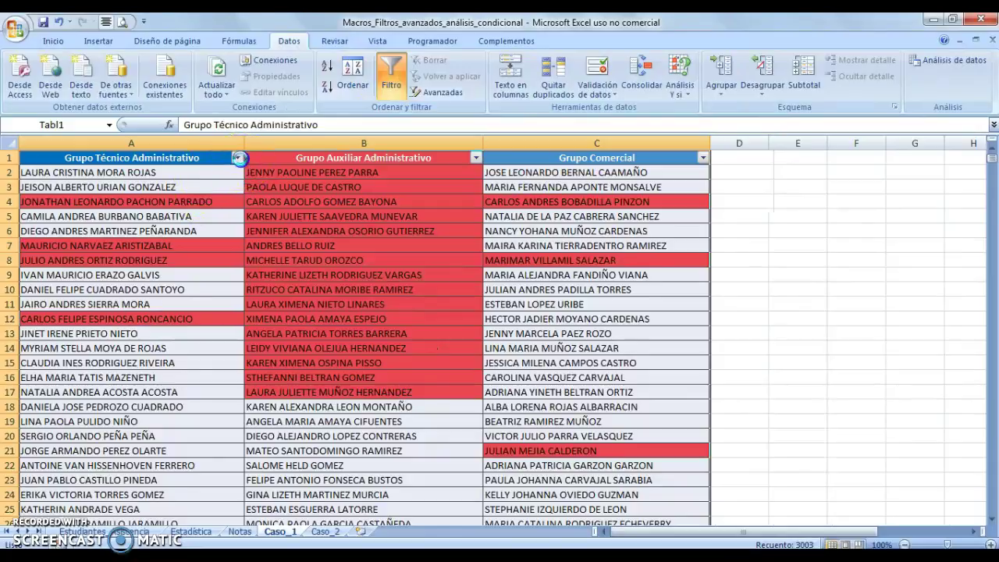
Start a custom colour sort whose first level orders Grupo Técnico Administrativo by cell colour, with red at the top.
click(237, 158)
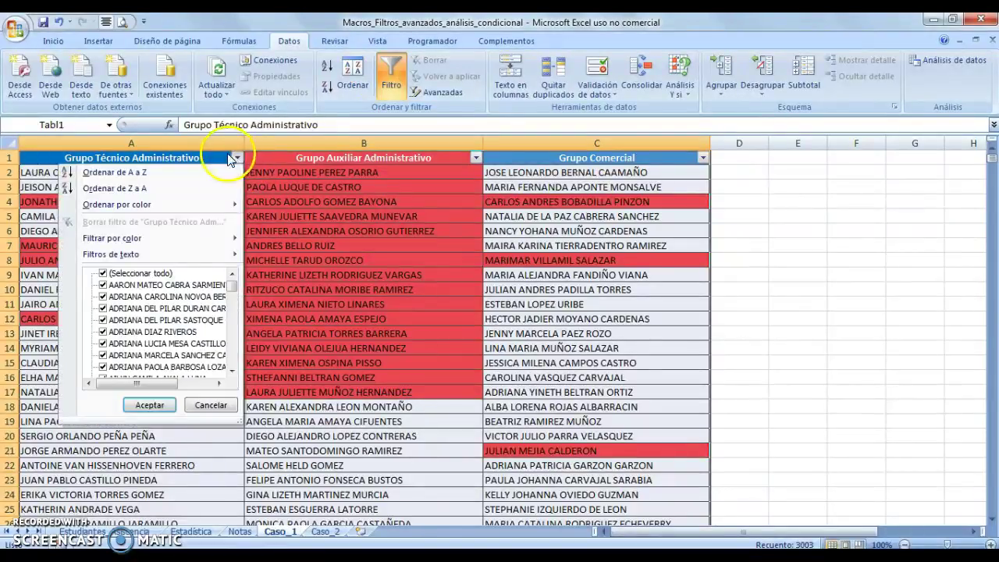
click(196, 202)
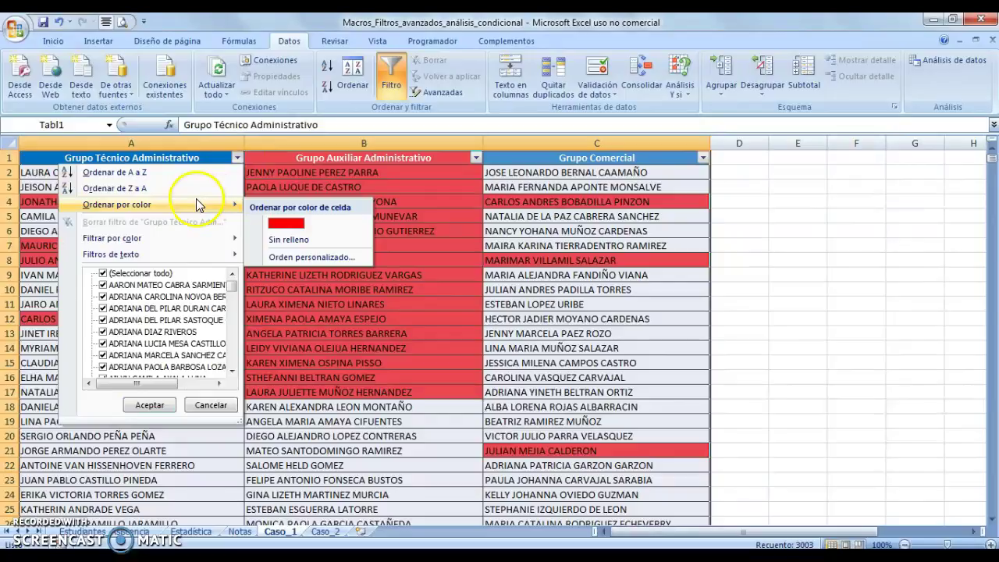
click(312, 257)
click(572, 178)
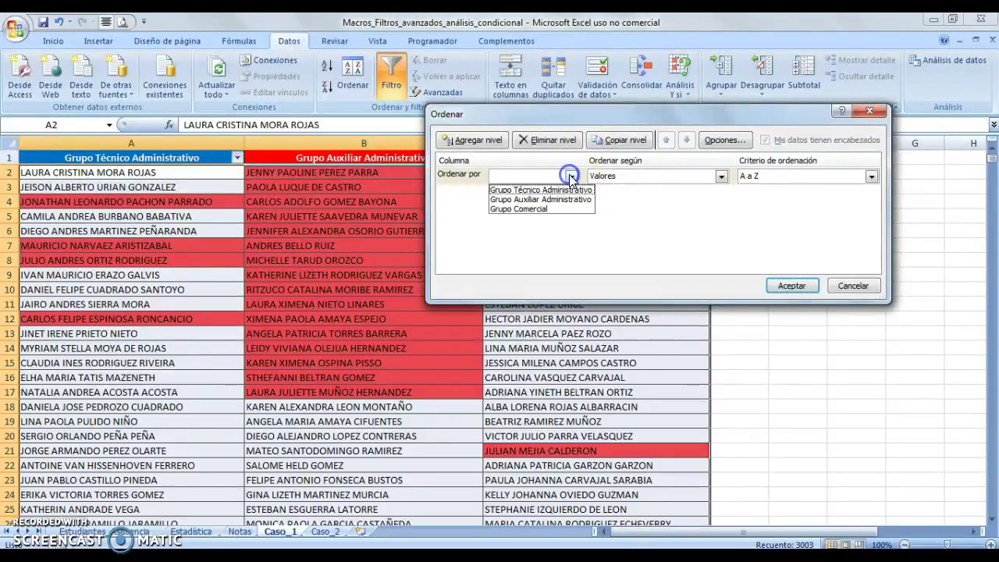
click(547, 190)
click(723, 177)
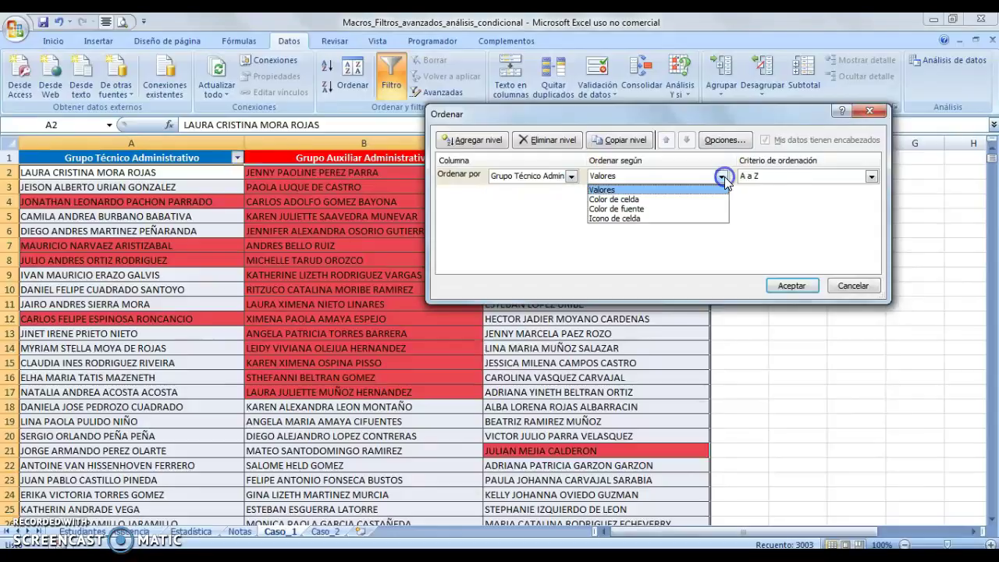
click(687, 199)
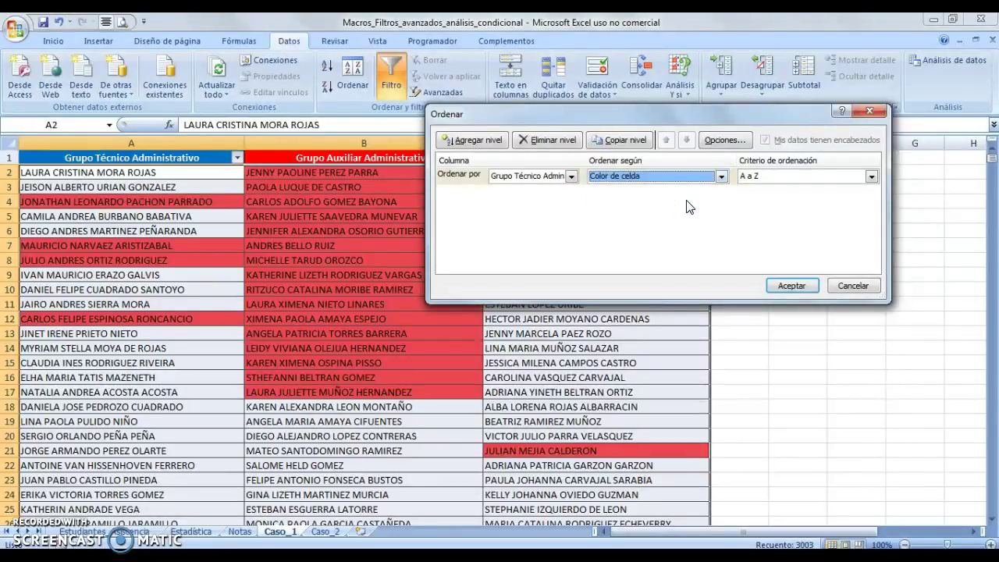
click(771, 177)
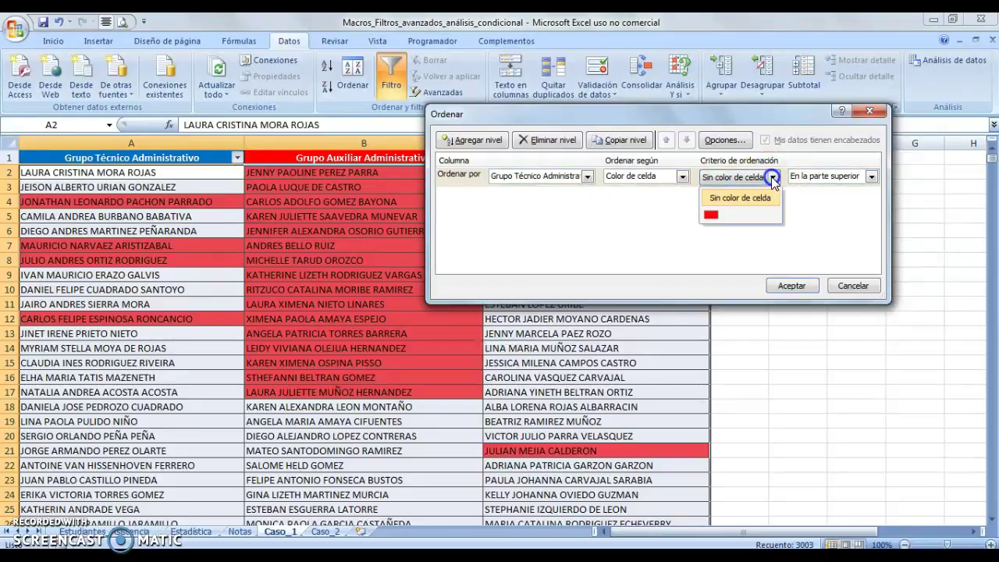
click(716, 217)
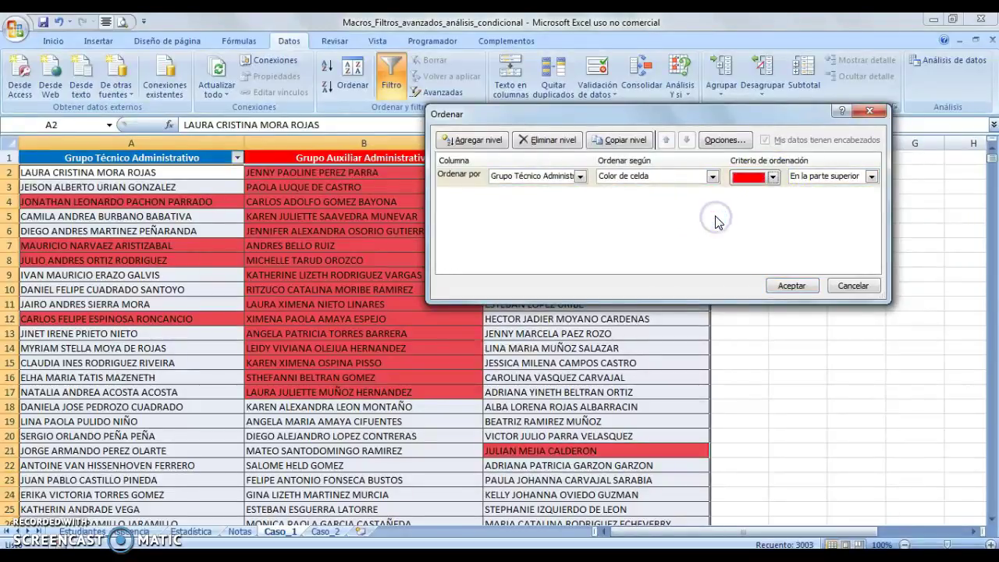
Add a second sort level for Grupo Auxiliar Administrativo by cell colour, with red at the top.
click(471, 139)
click(580, 195)
click(557, 214)
click(711, 195)
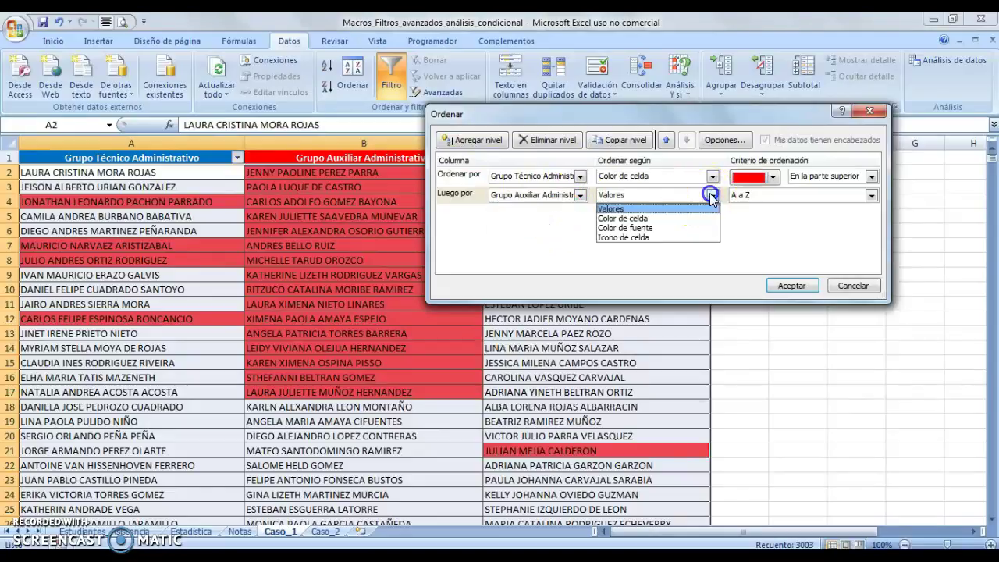
click(625, 219)
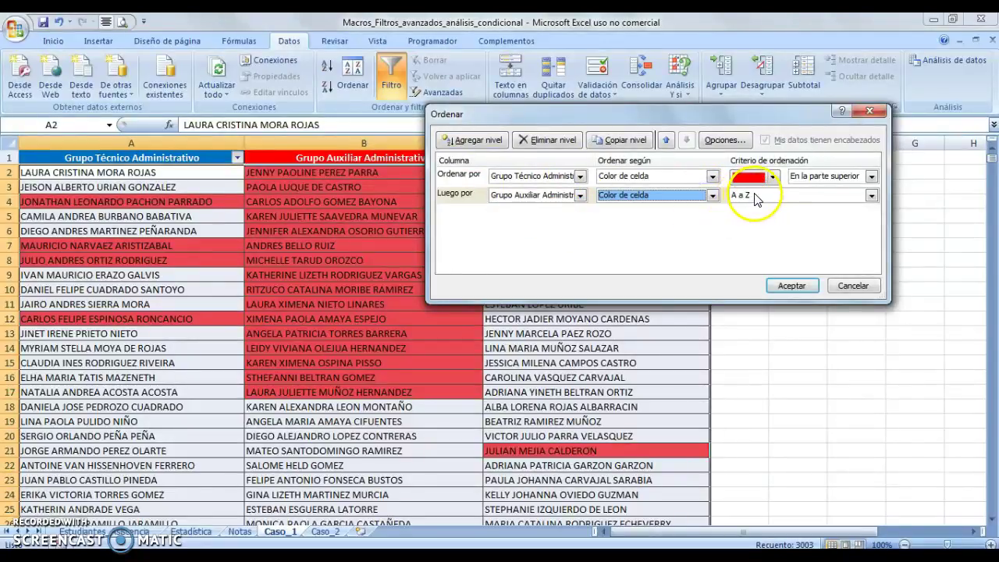
click(770, 196)
click(772, 200)
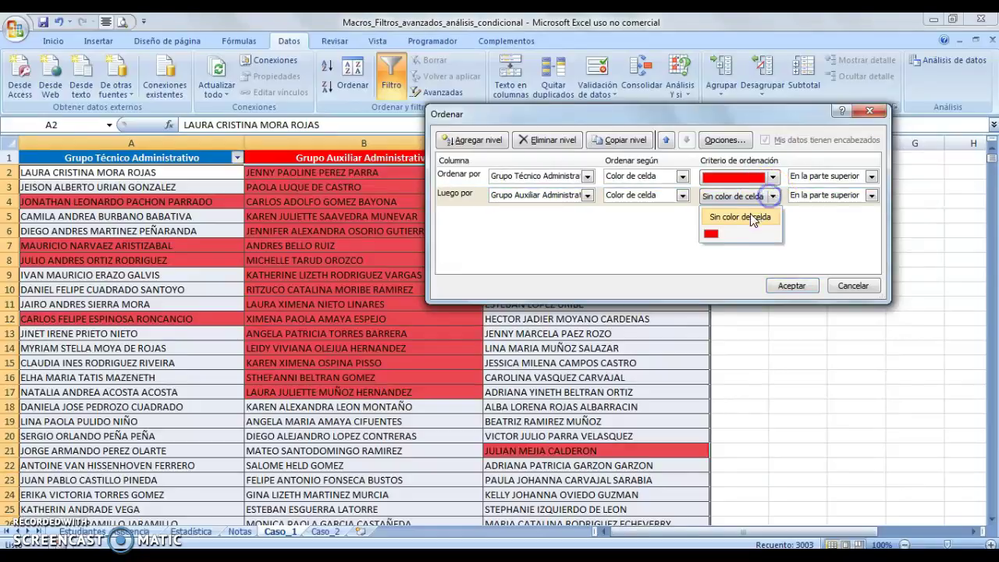
click(707, 234)
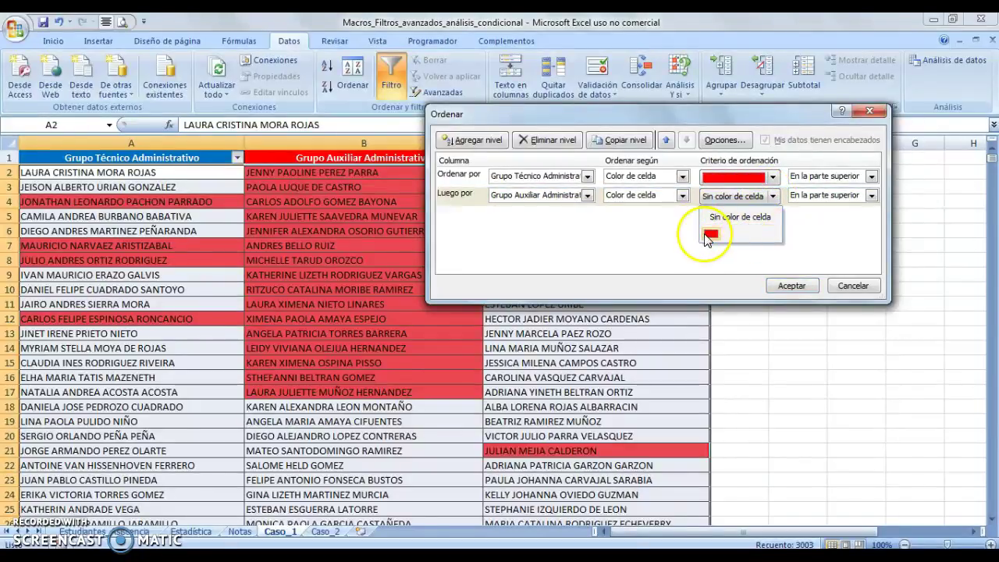
Add a third sort level for Grupo Comercial by red cell colour and apply the sort to the Caso_1 table.
click(468, 142)
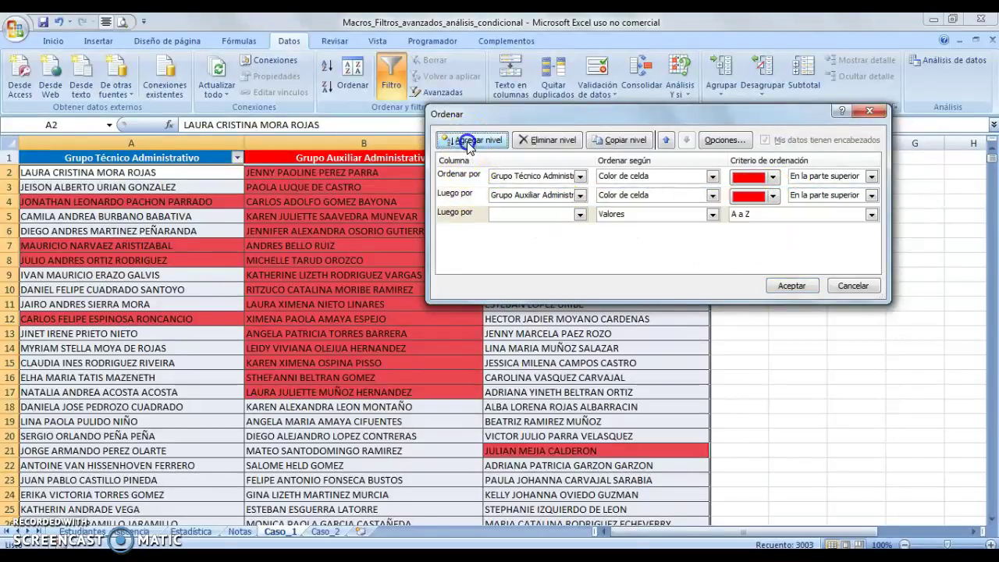
click(580, 214)
click(555, 246)
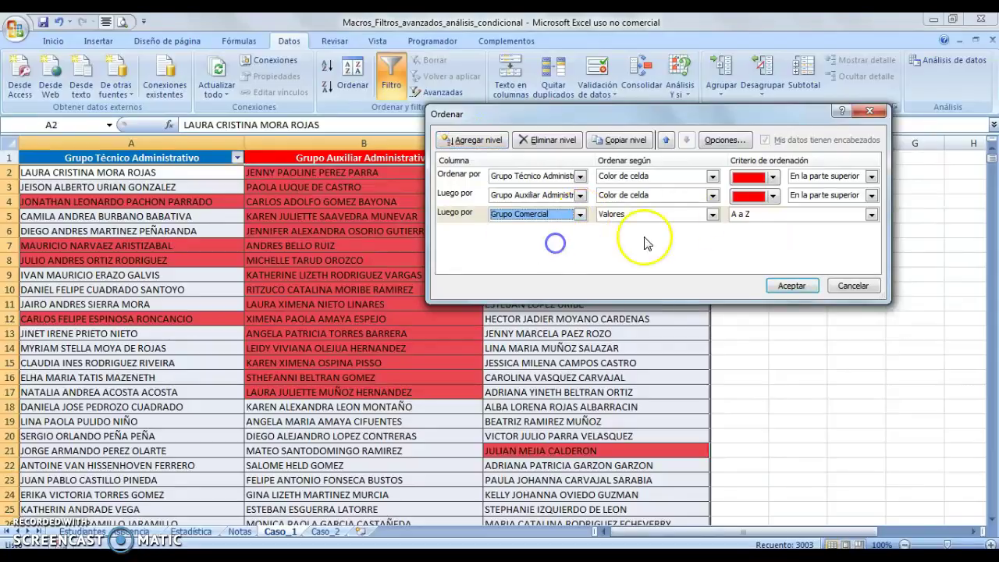
click(712, 213)
click(684, 239)
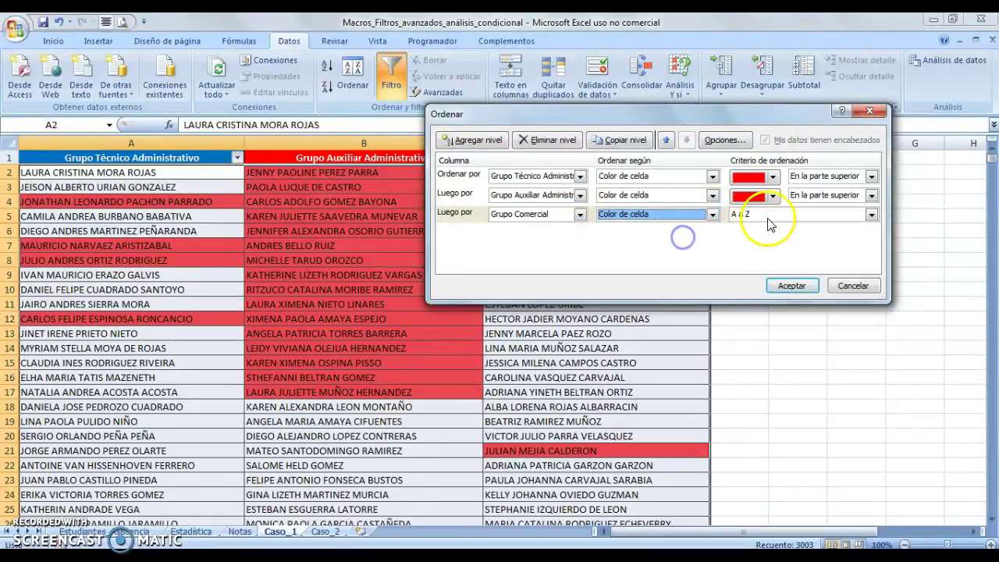
click(772, 214)
click(710, 252)
click(790, 286)
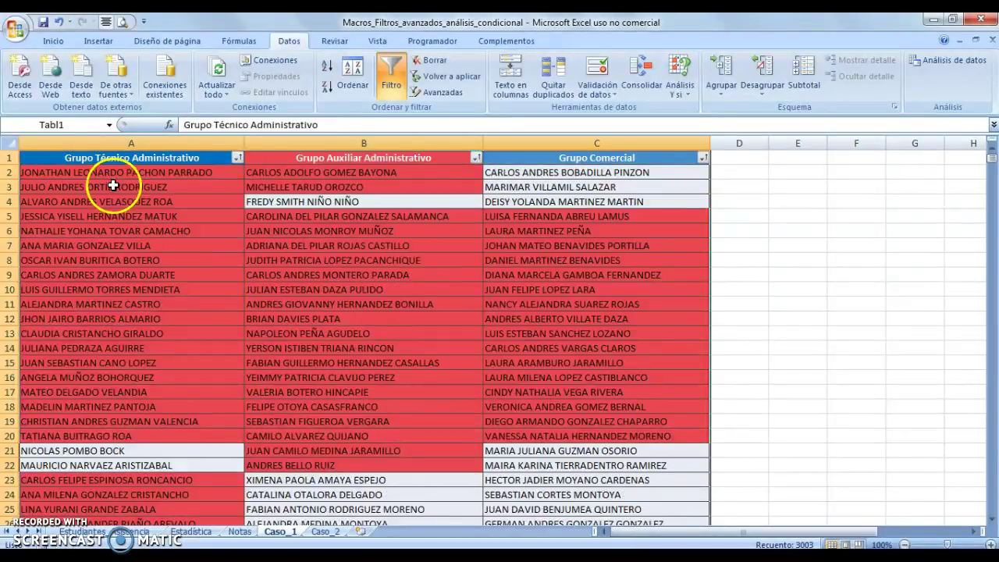
scroll(145, 407, down, 14)
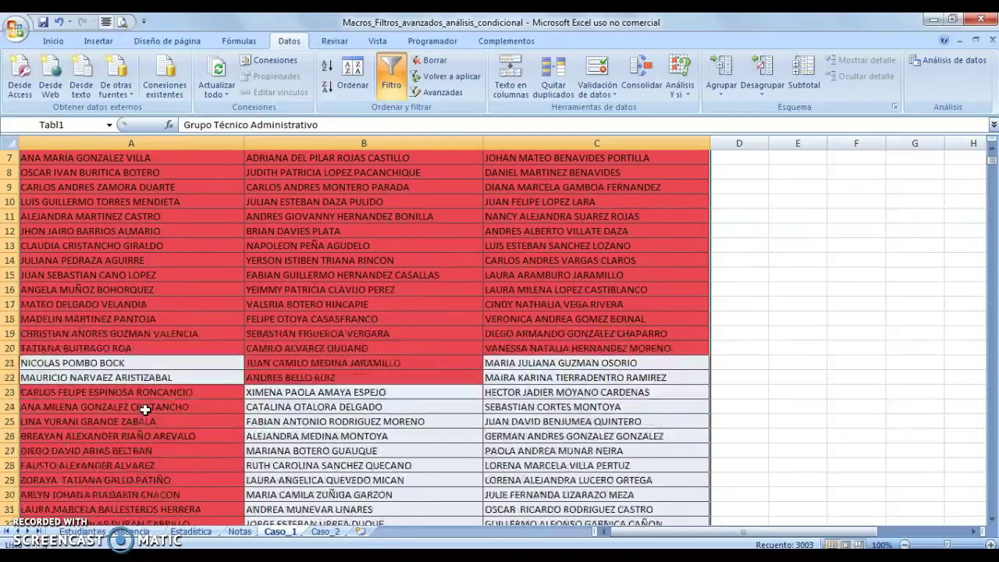
scroll(145, 406, down, 20)
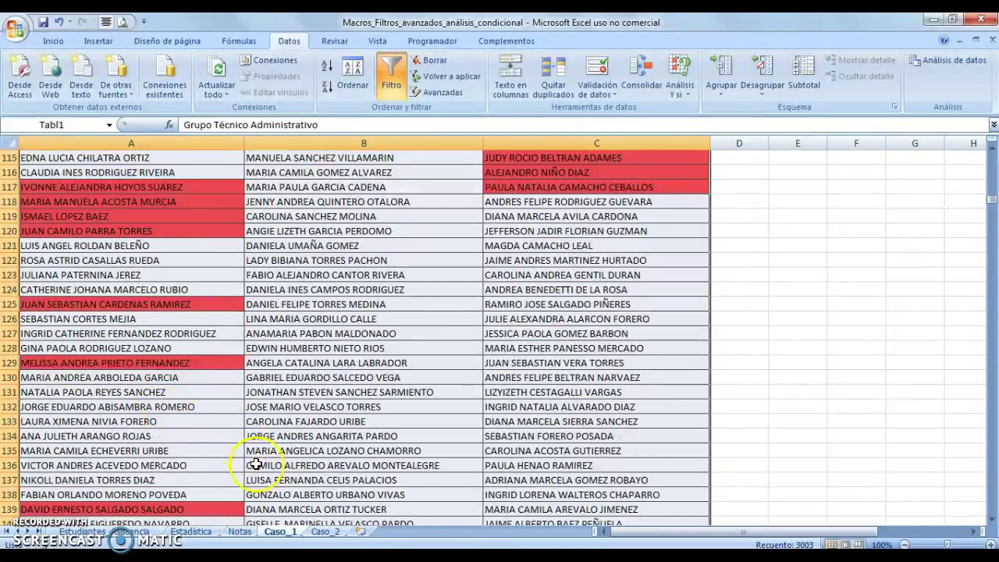
Select the whole Caso_2 table including its headers and turn on filtering for it.
click(325, 531)
click(136, 158)
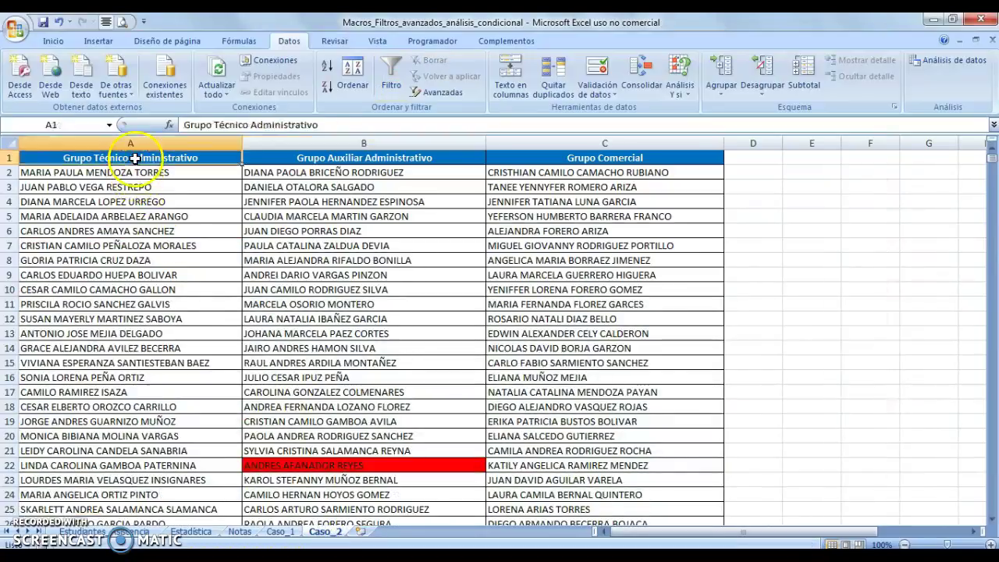
key(ctrl+shift+Right)
key(ctrl+shift+Down)
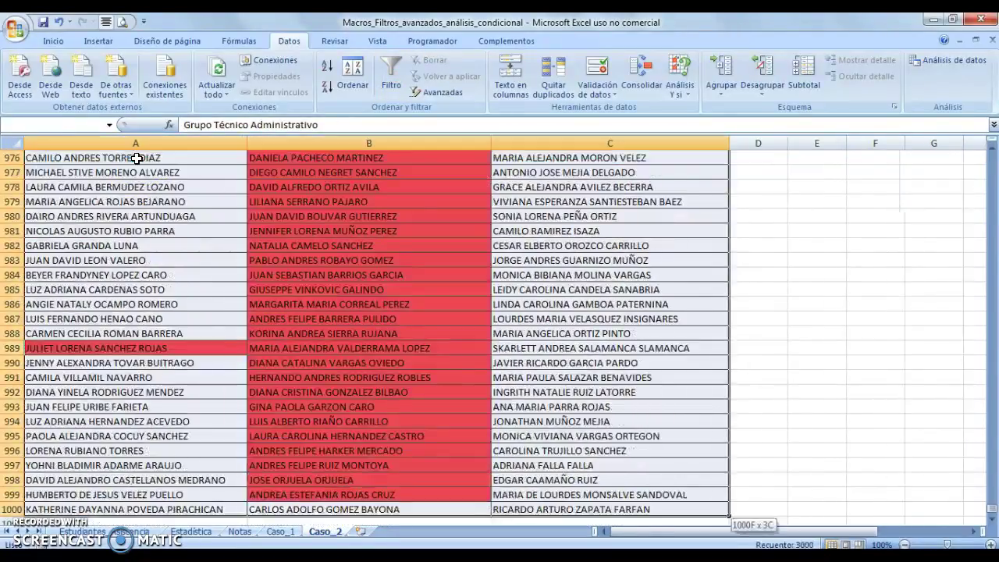
click(391, 79)
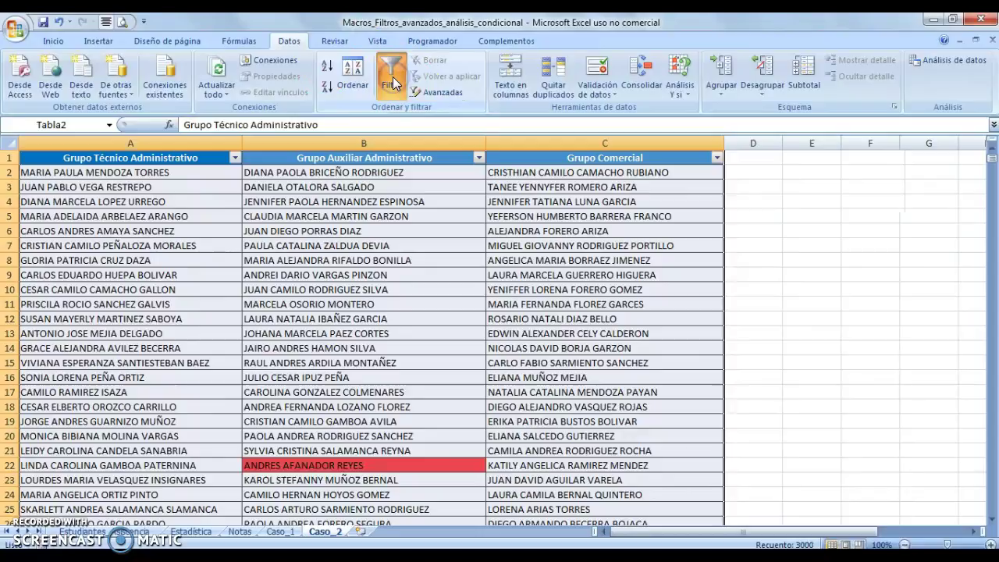
Start a custom colour sort of Caso_2 with Grupo Técnico Administrativo as first level, by cell colour with red at the top.
click(235, 158)
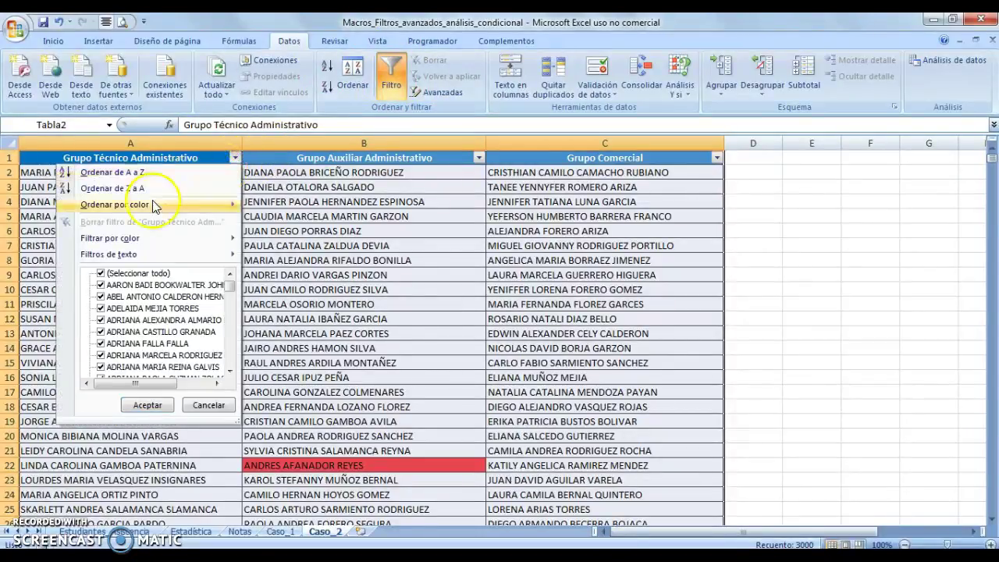
mouse_move(233, 205)
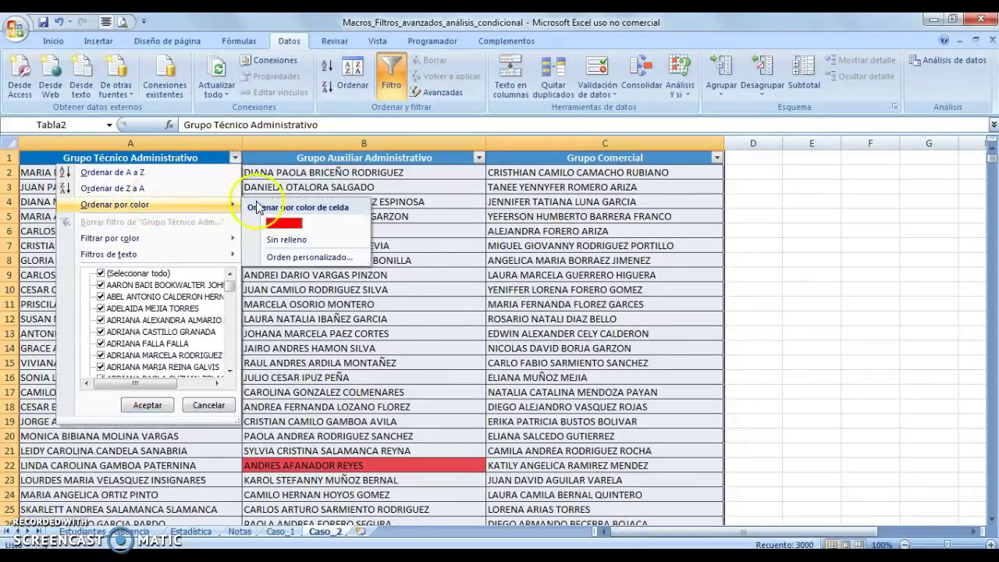
click(292, 257)
click(571, 177)
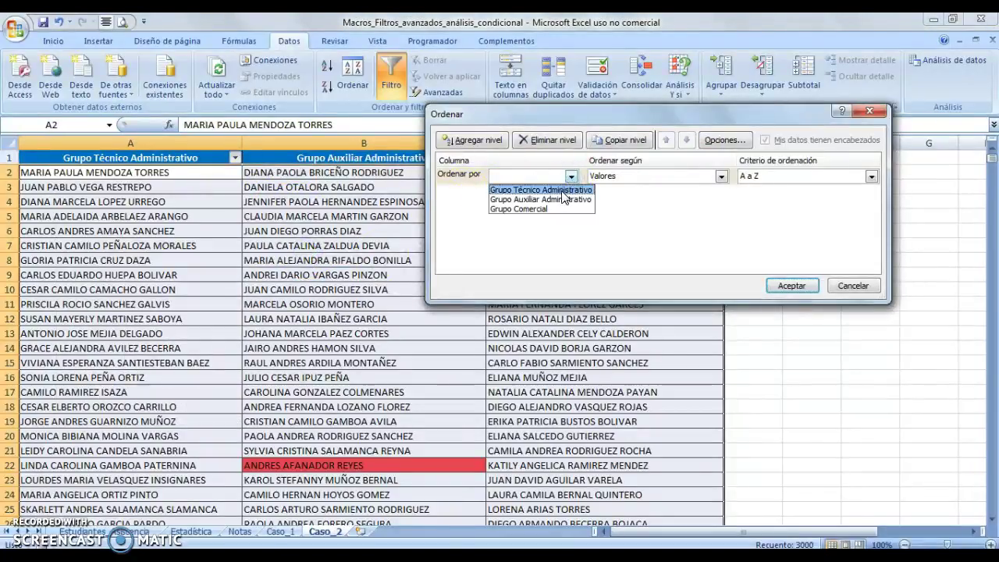
click(562, 191)
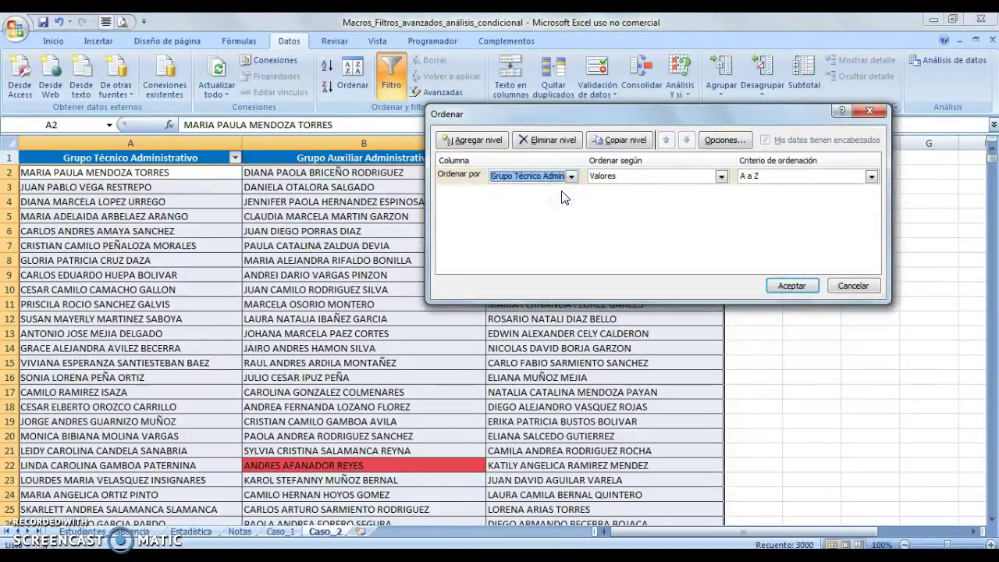
click(737, 181)
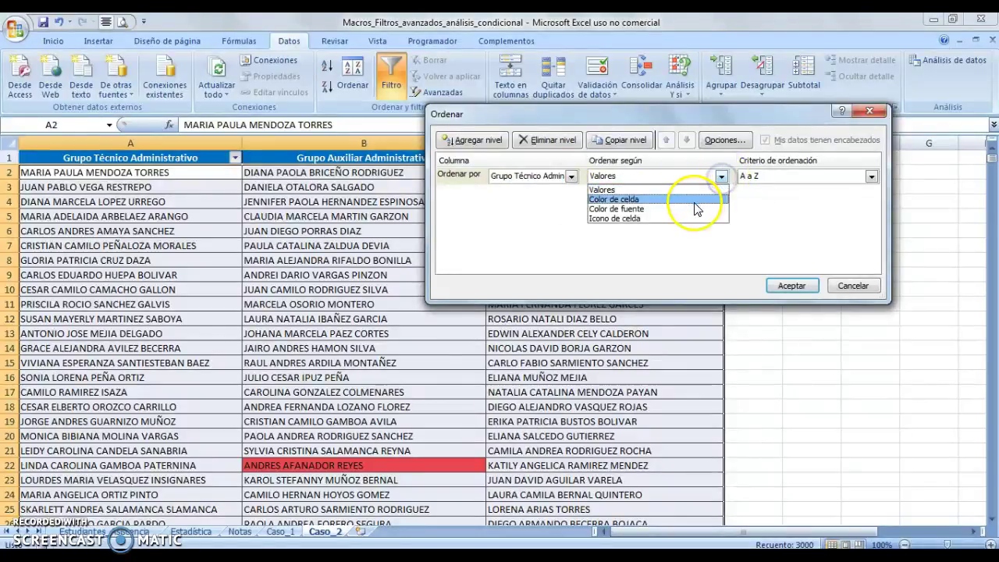
click(694, 199)
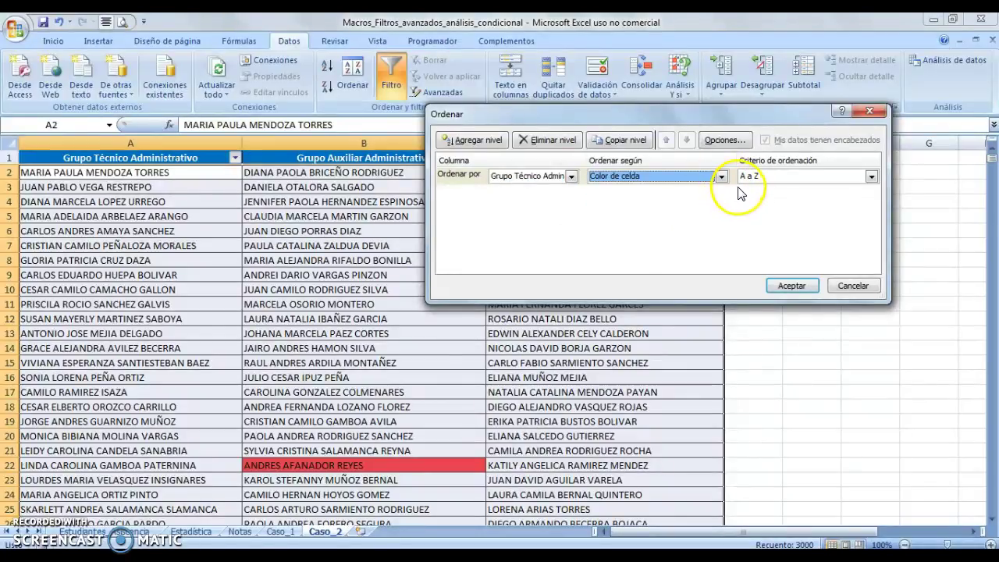
click(772, 177)
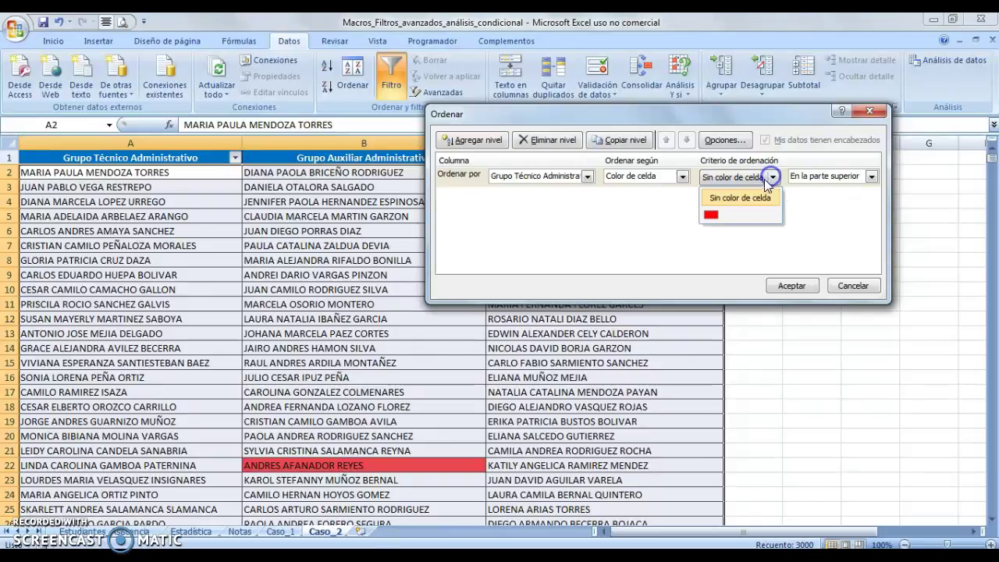
click(709, 215)
Add a second level to the Caso_2 sort for Grupo Auxiliar Administrativo by cell colour, with red at the top.
click(459, 142)
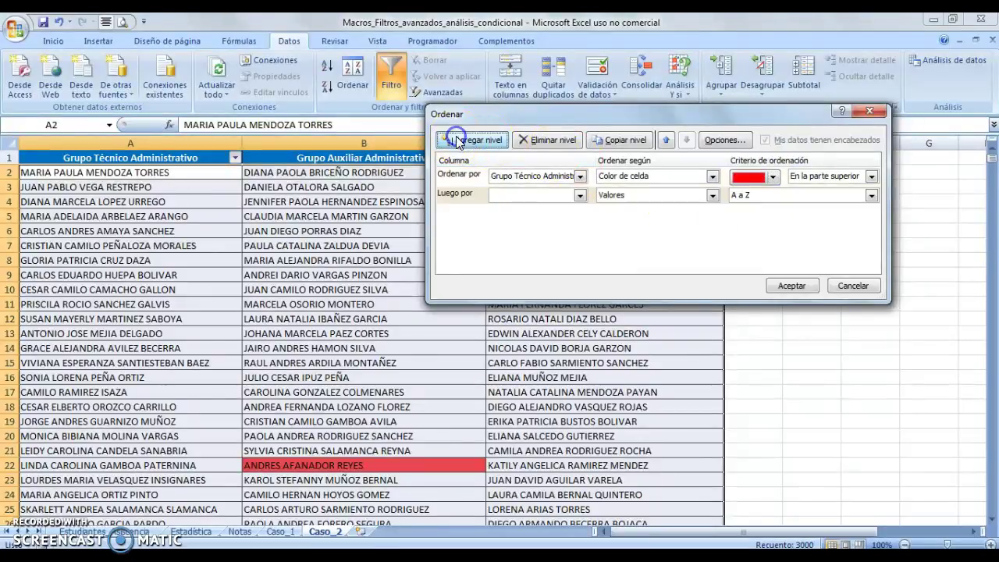
click(580, 196)
click(568, 222)
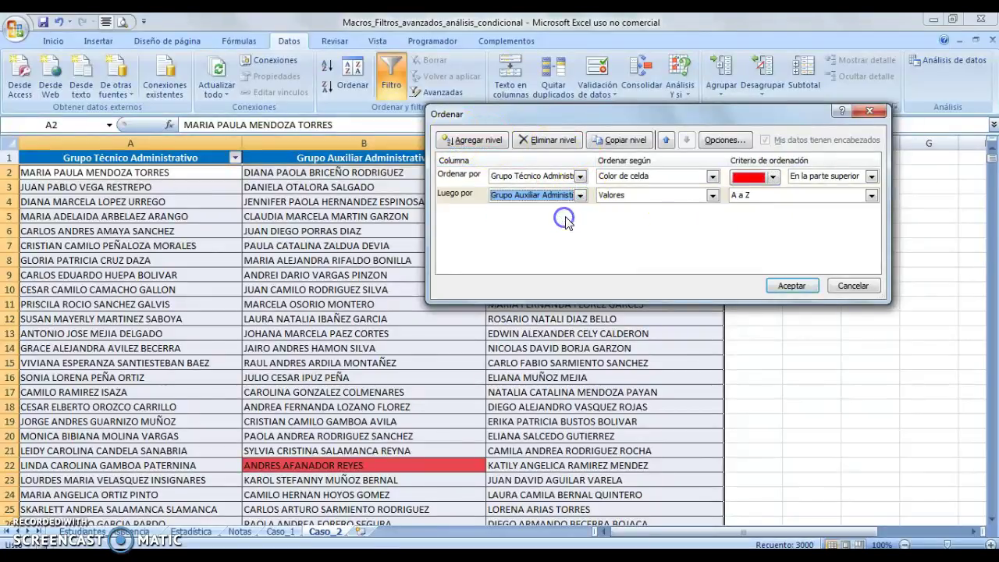
click(712, 196)
click(681, 217)
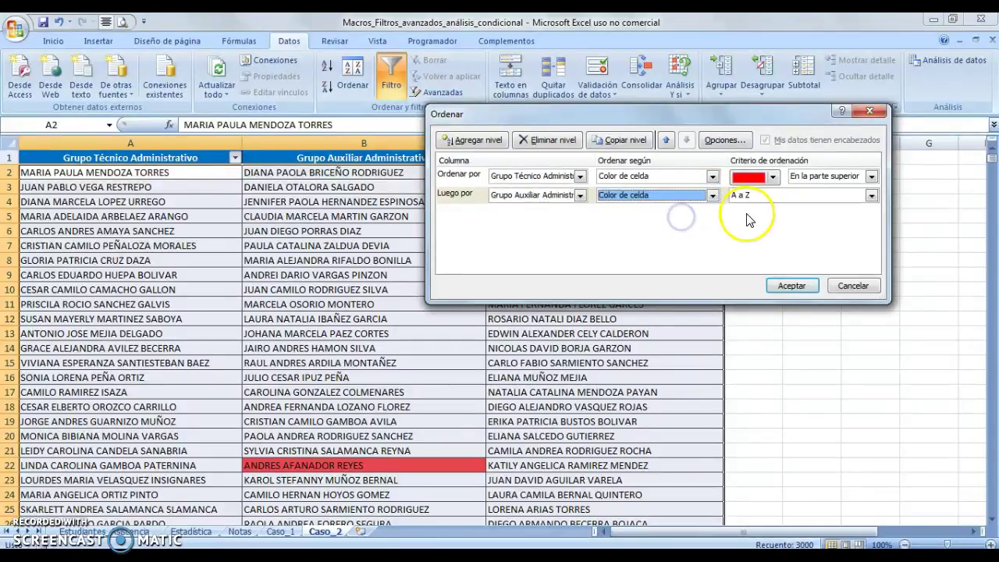
click(776, 197)
click(715, 234)
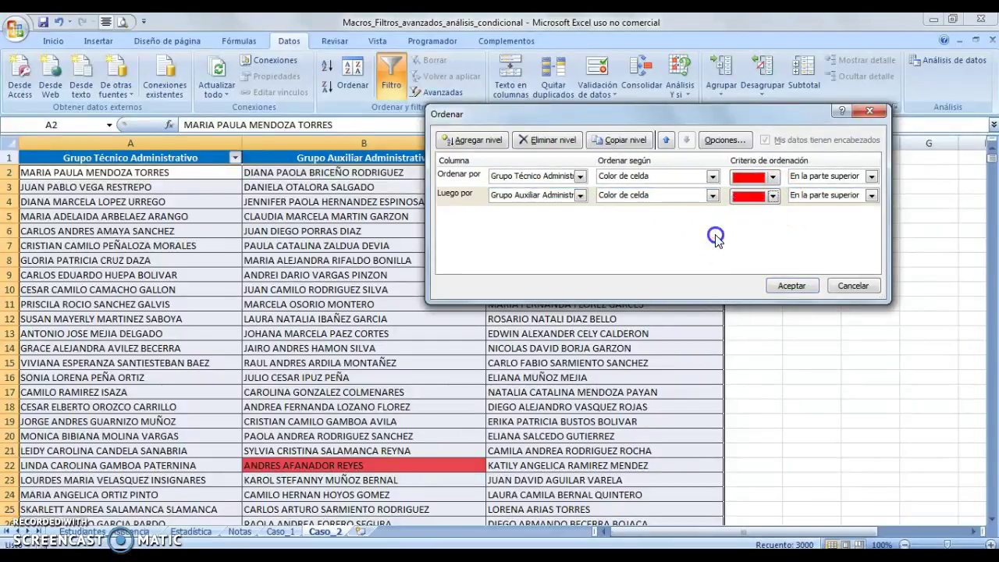
Add a third sort level for Grupo Comercial by red cell colour and apply the sort to the Caso_2 table.
click(472, 140)
click(580, 216)
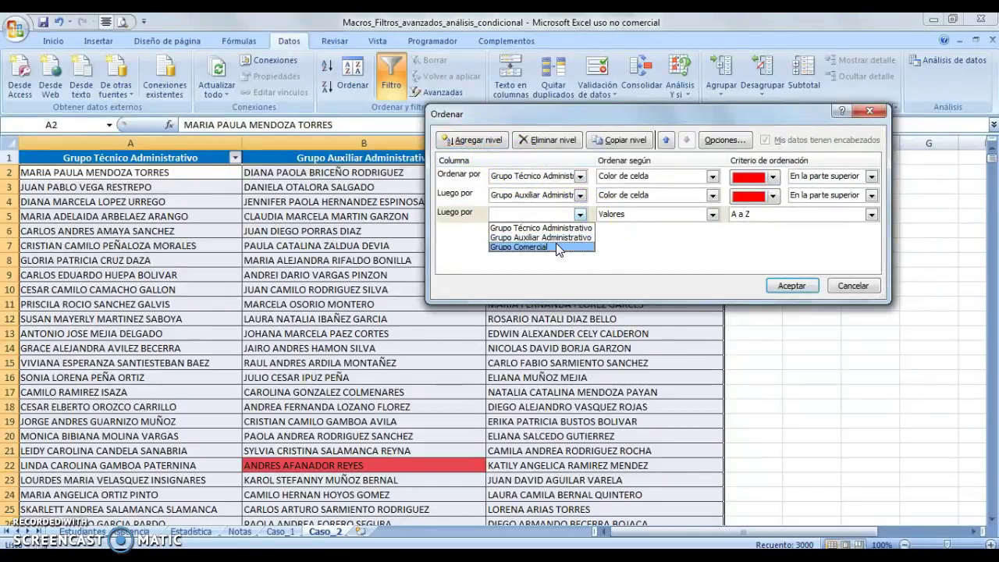
click(556, 245)
click(713, 215)
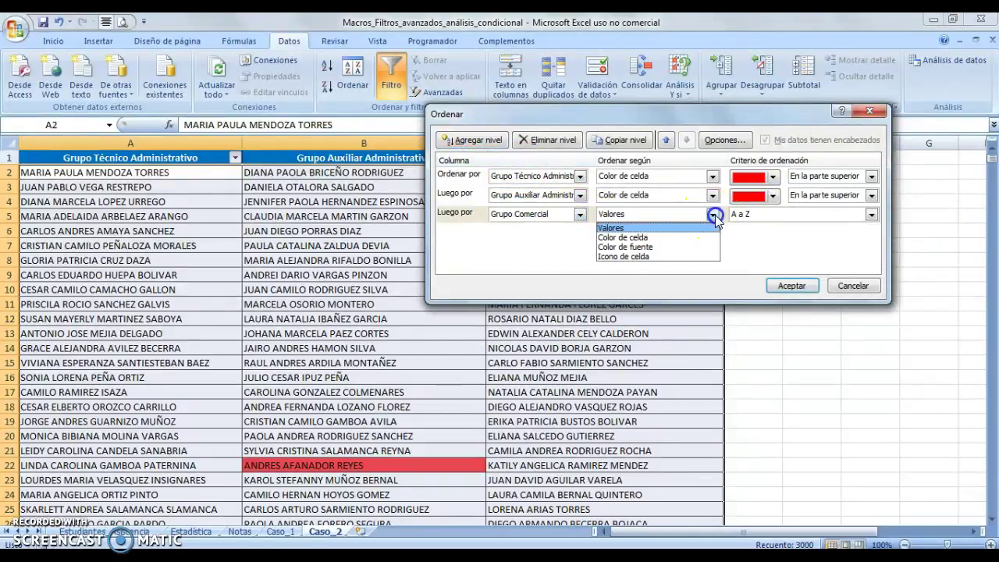
click(678, 237)
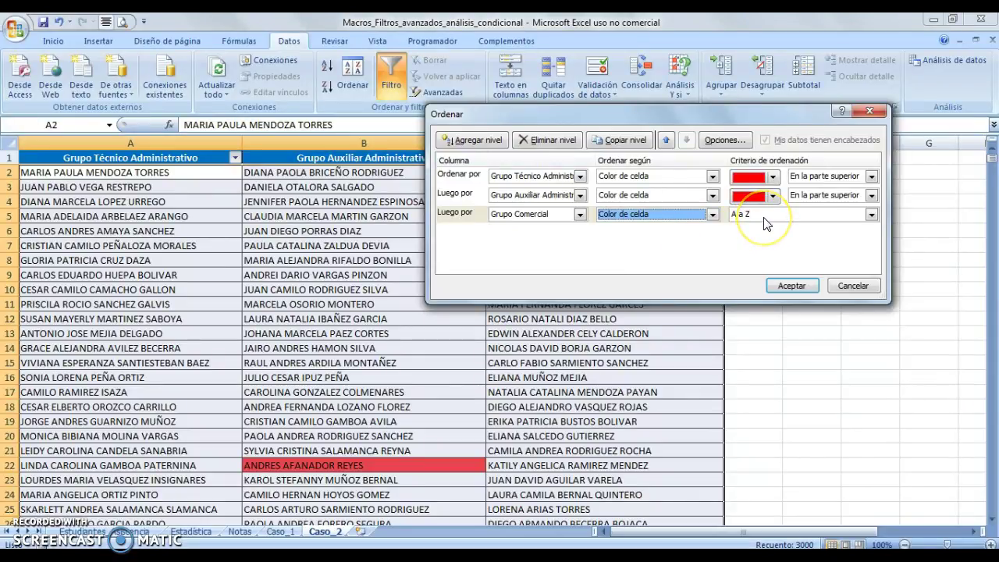
click(773, 214)
click(712, 255)
click(792, 286)
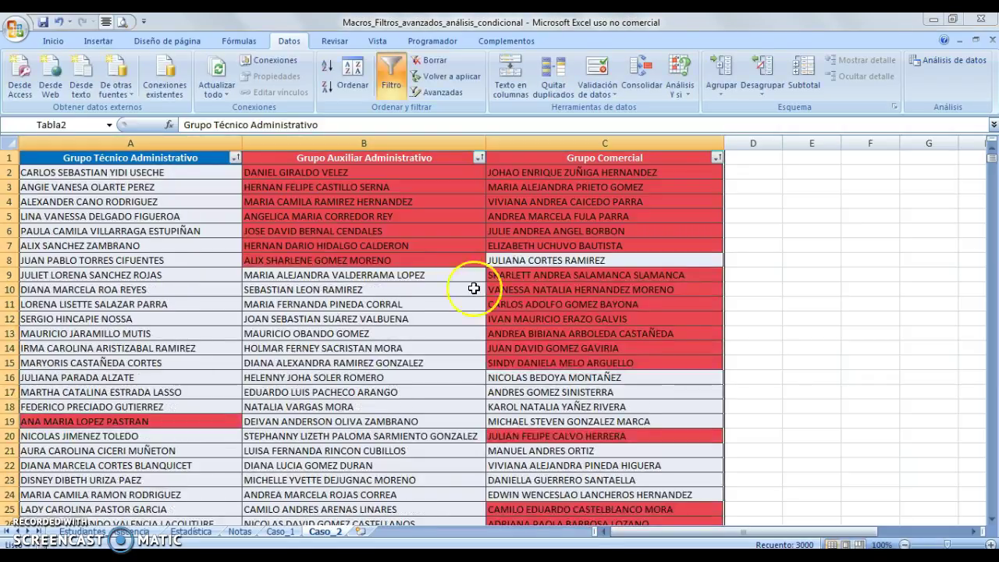
Examine how the red cells are distributed down the three columns of the sorted Caso_2 table, ending back at the first row.
scroll(324, 236, down, 20)
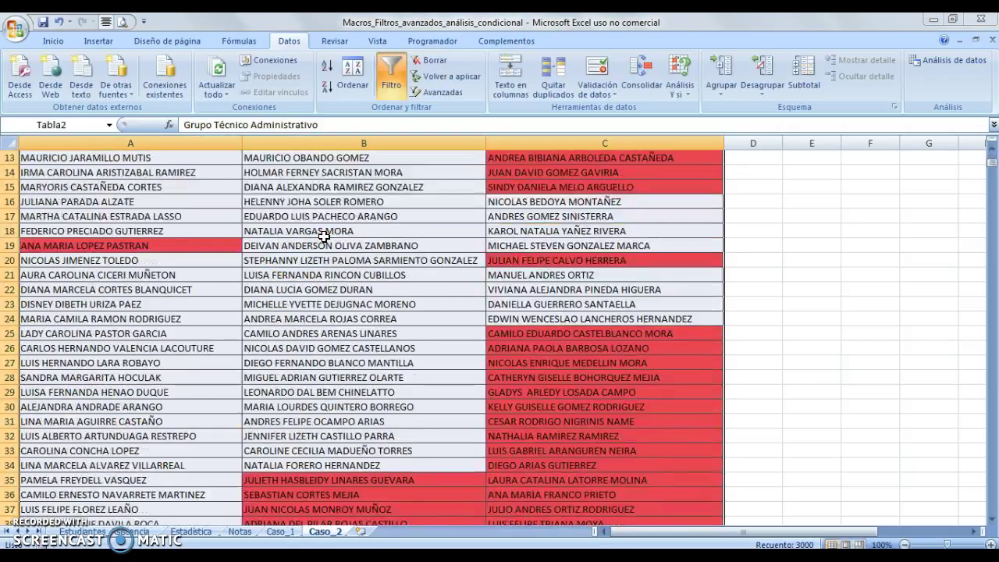
scroll(329, 247, down, 20)
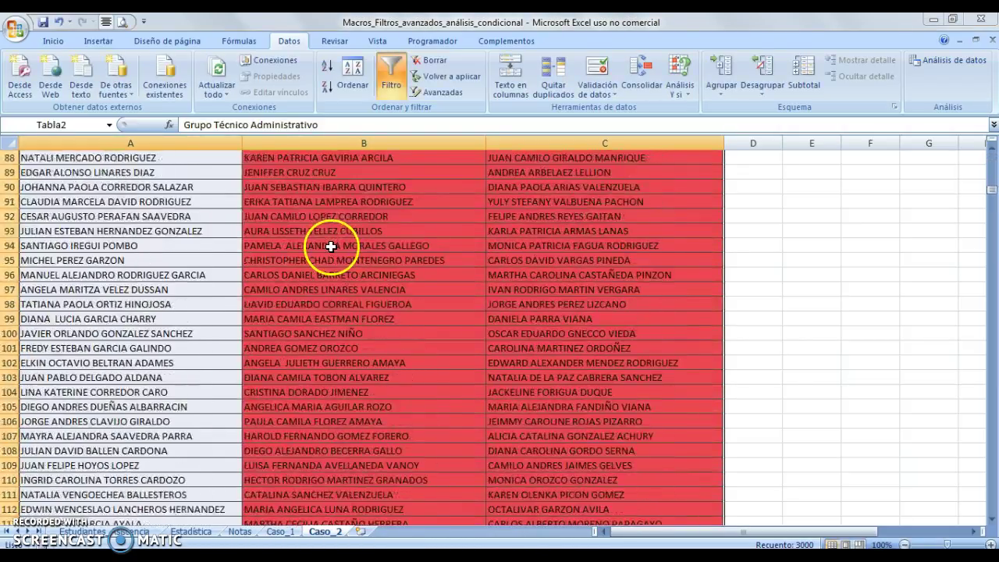
scroll(333, 248, down, 17)
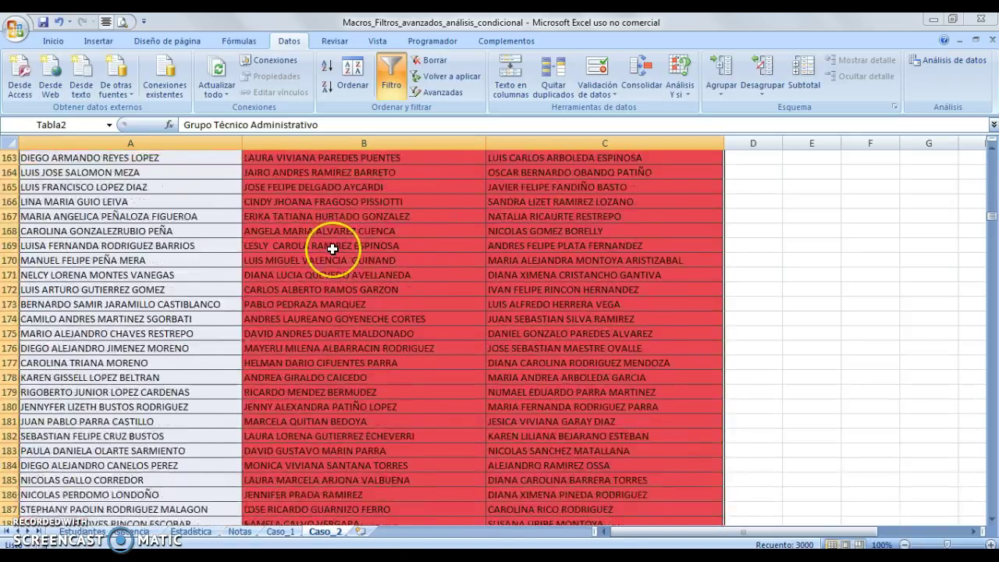
scroll(334, 248, down, 4)
scroll(336, 250, up, 11)
drag(995, 225, 993, 157)
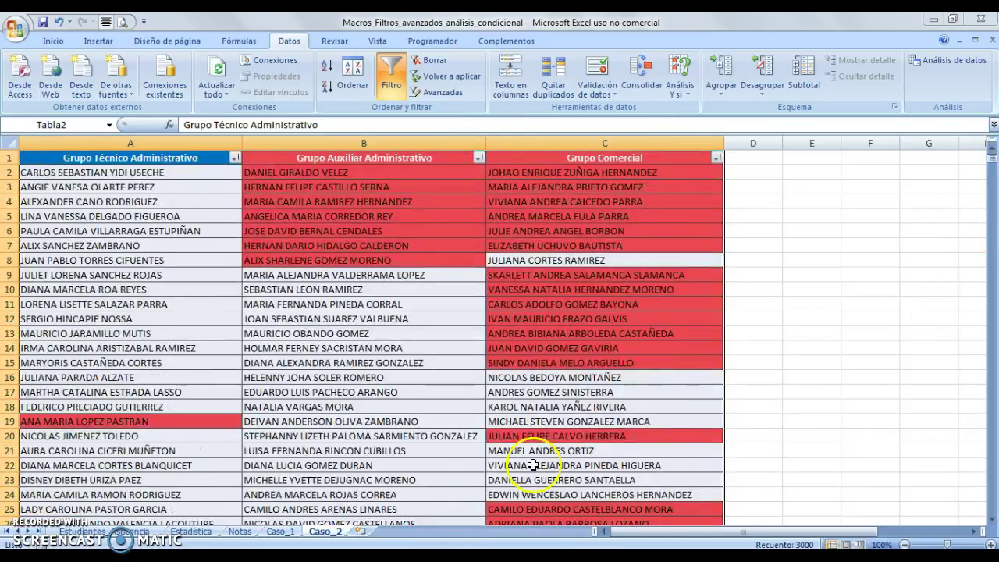